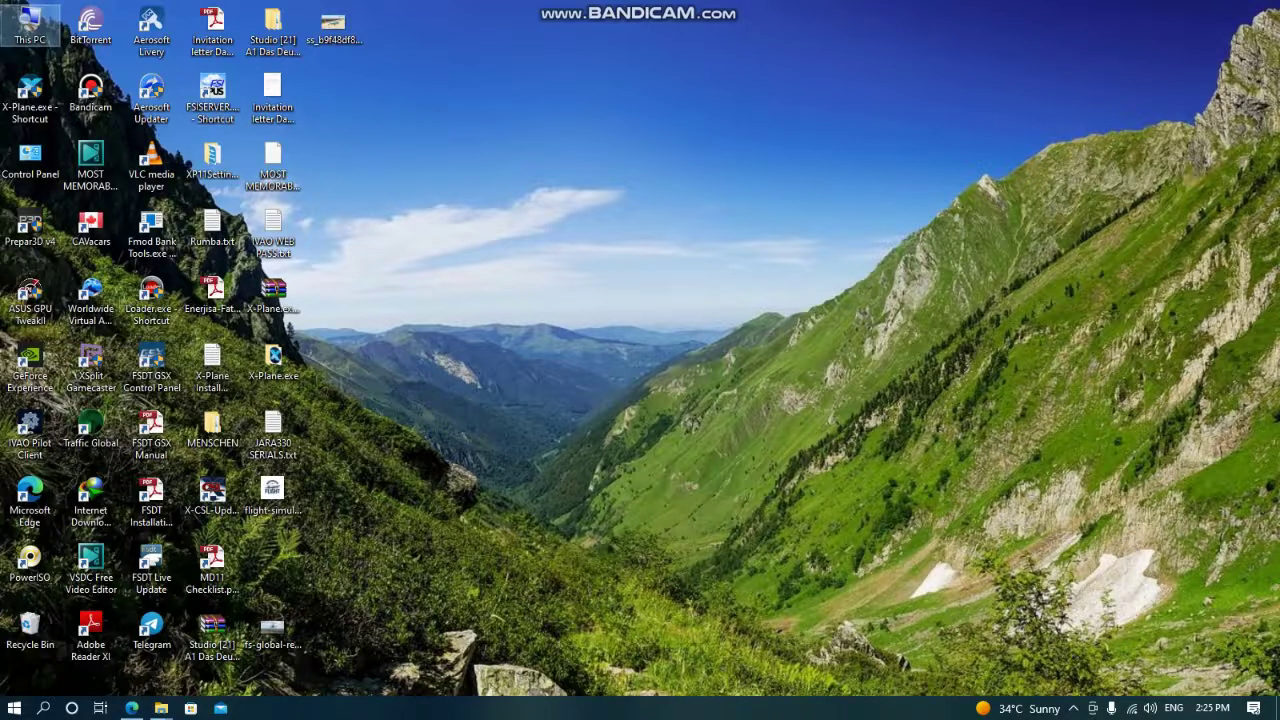
# Open How to Increase.png from the YOUTUBE\THUMBNAILS folder in Documents and zoom out to 110%.
pyautogui.doubleClick(30, 25)
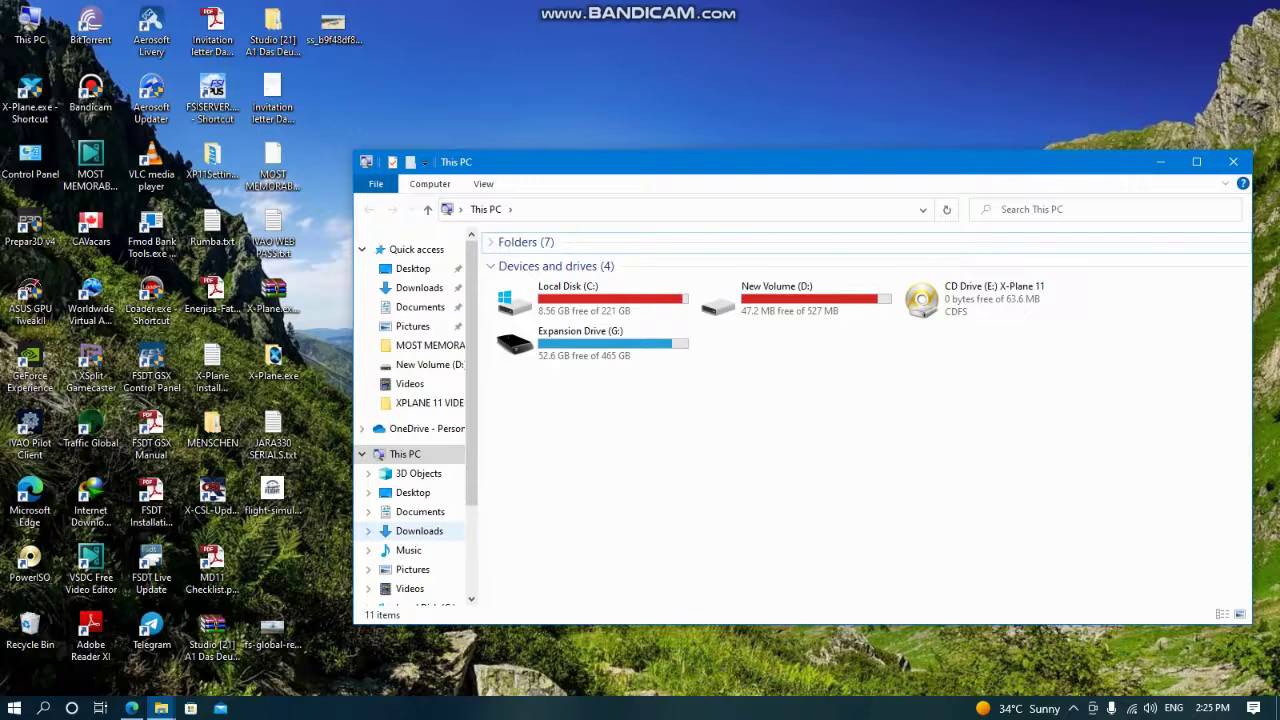
pyautogui.click(420, 511)
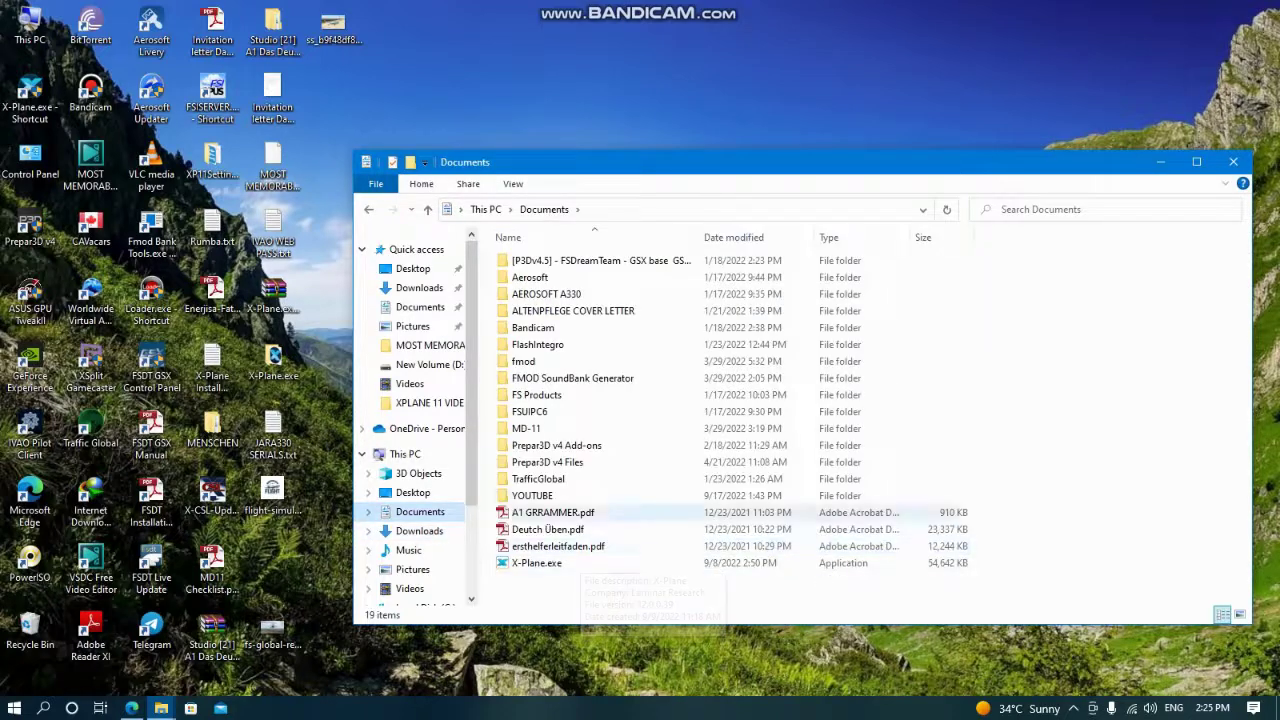
pyautogui.doubleClick(532, 495)
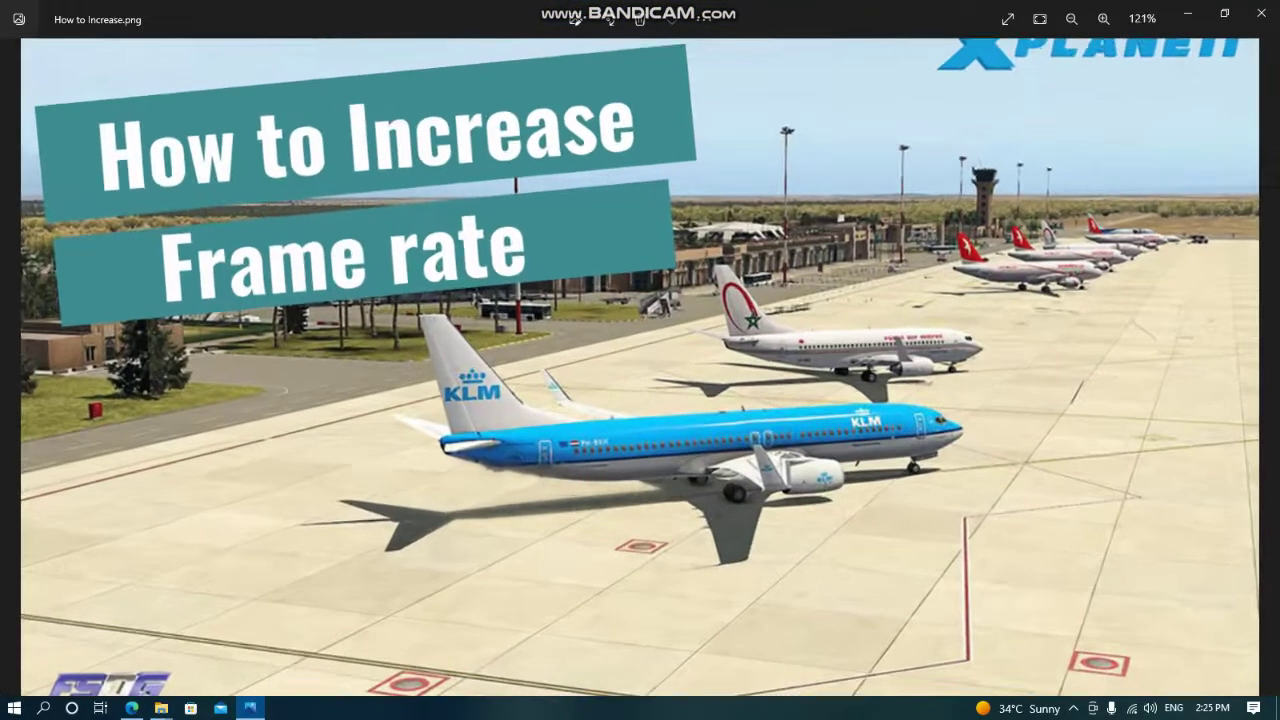
pyautogui.hotkey('ctrl', '-')
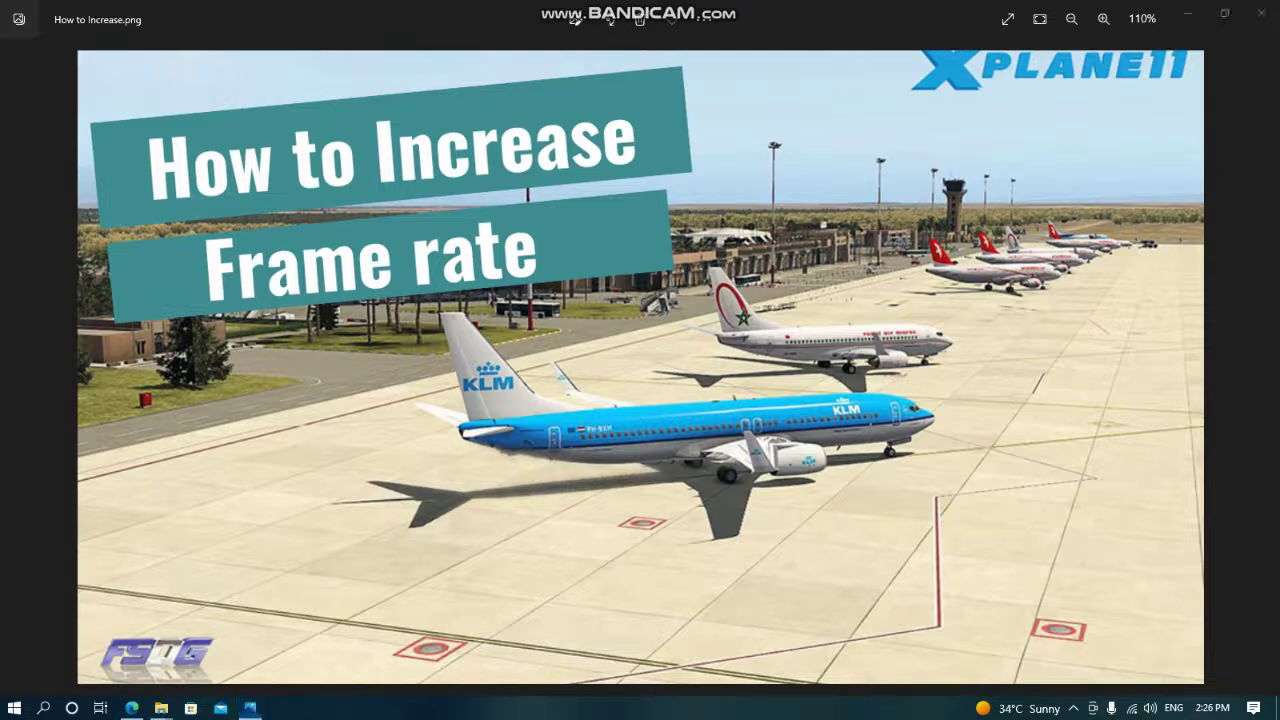
# Check the GPU, Disk 0 and memory performance in Task Manager, and close it.
pyautogui.rightClick(560, 708)
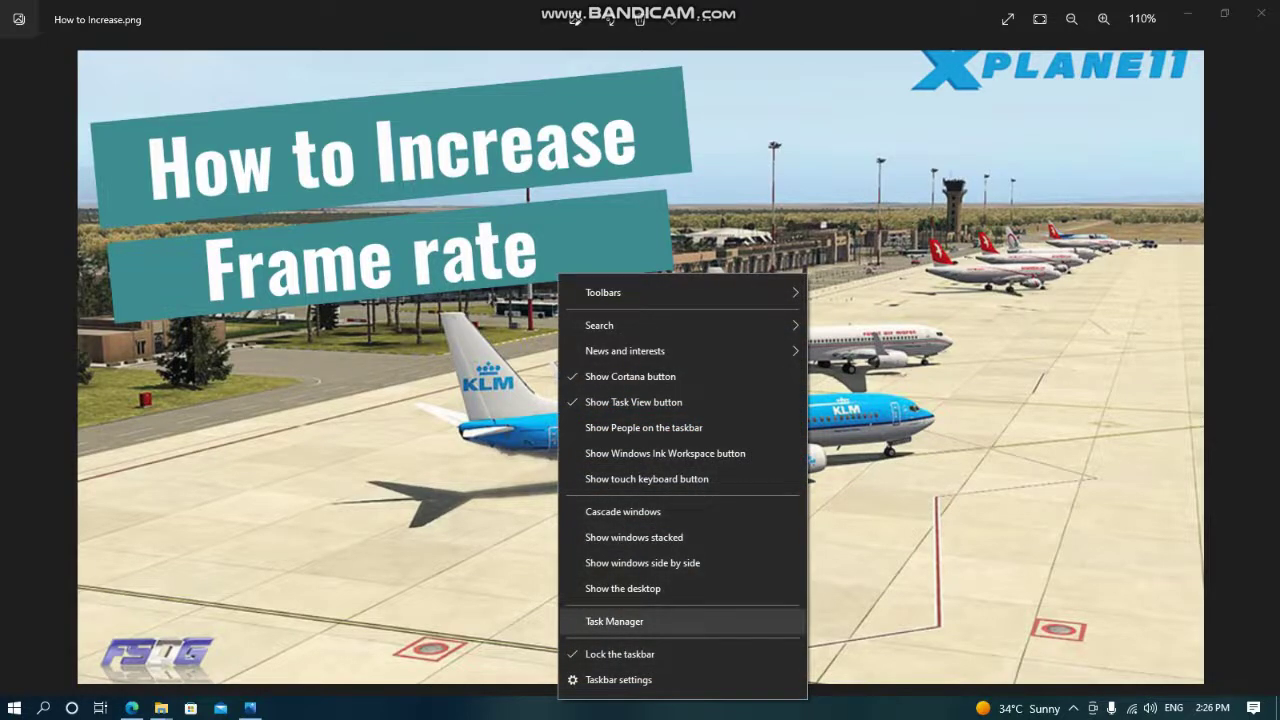
pyautogui.click(614, 621)
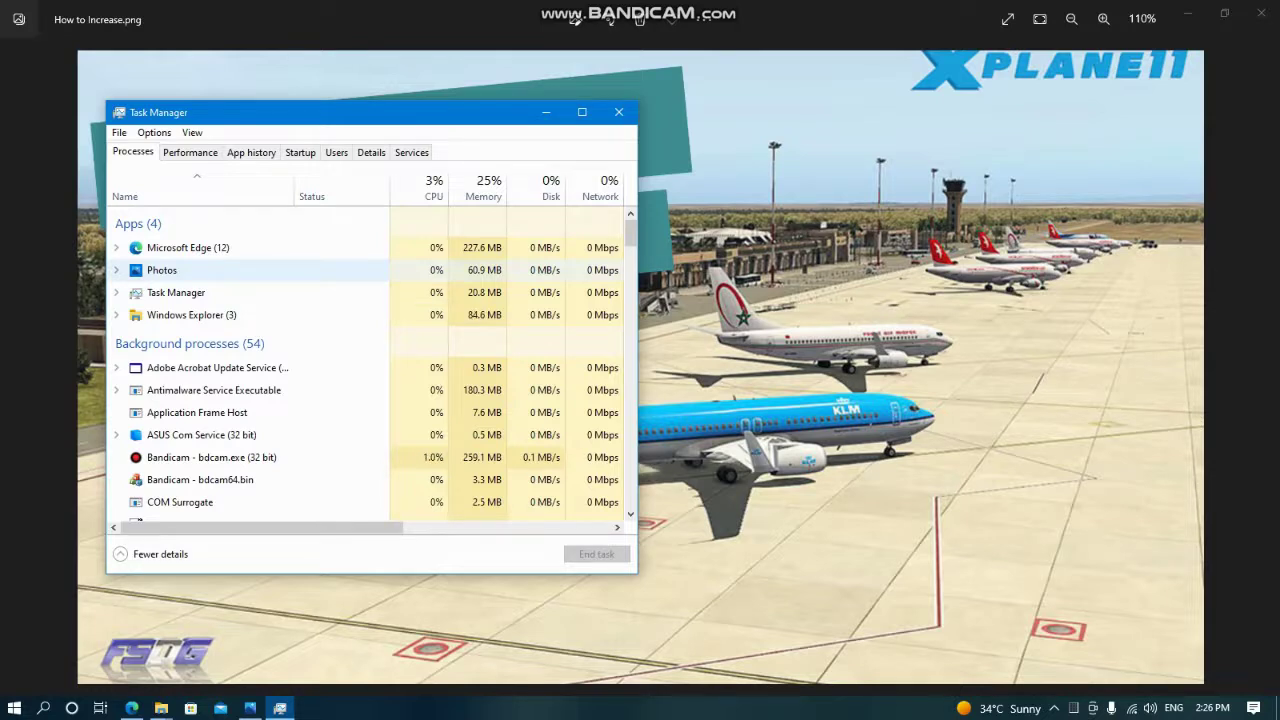
pyautogui.click(190, 152)
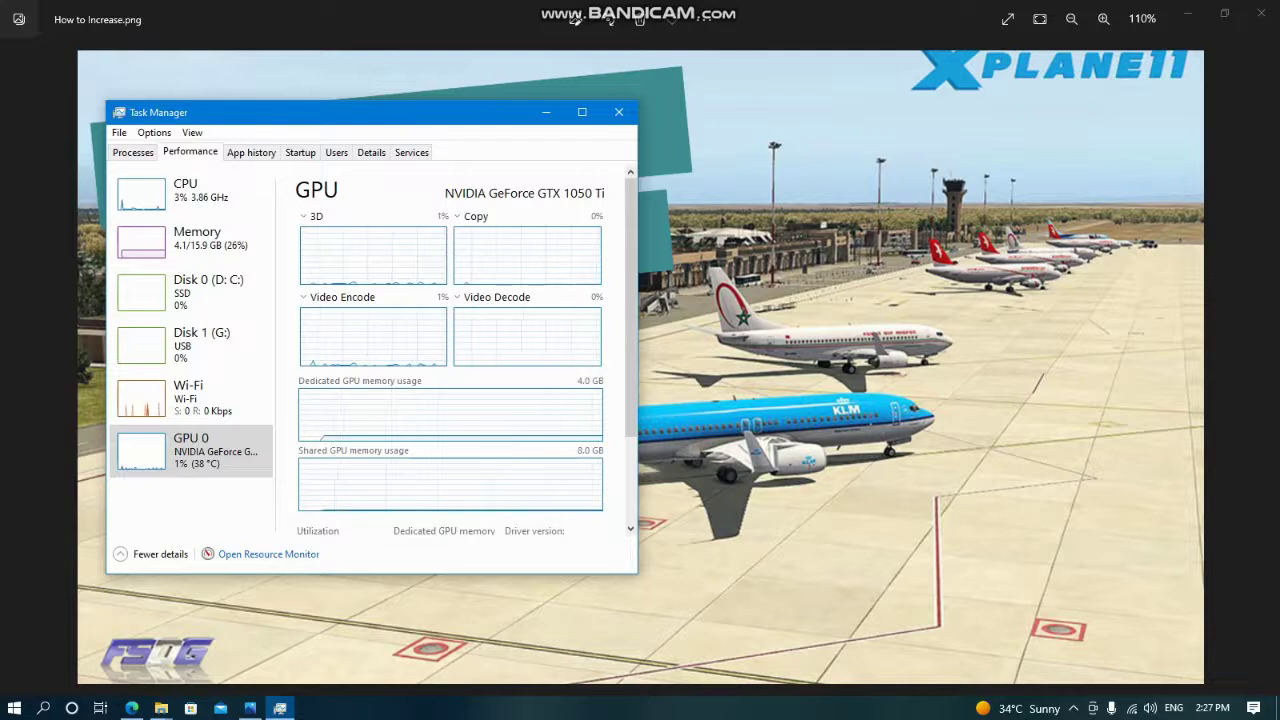
pyautogui.click(190, 292)
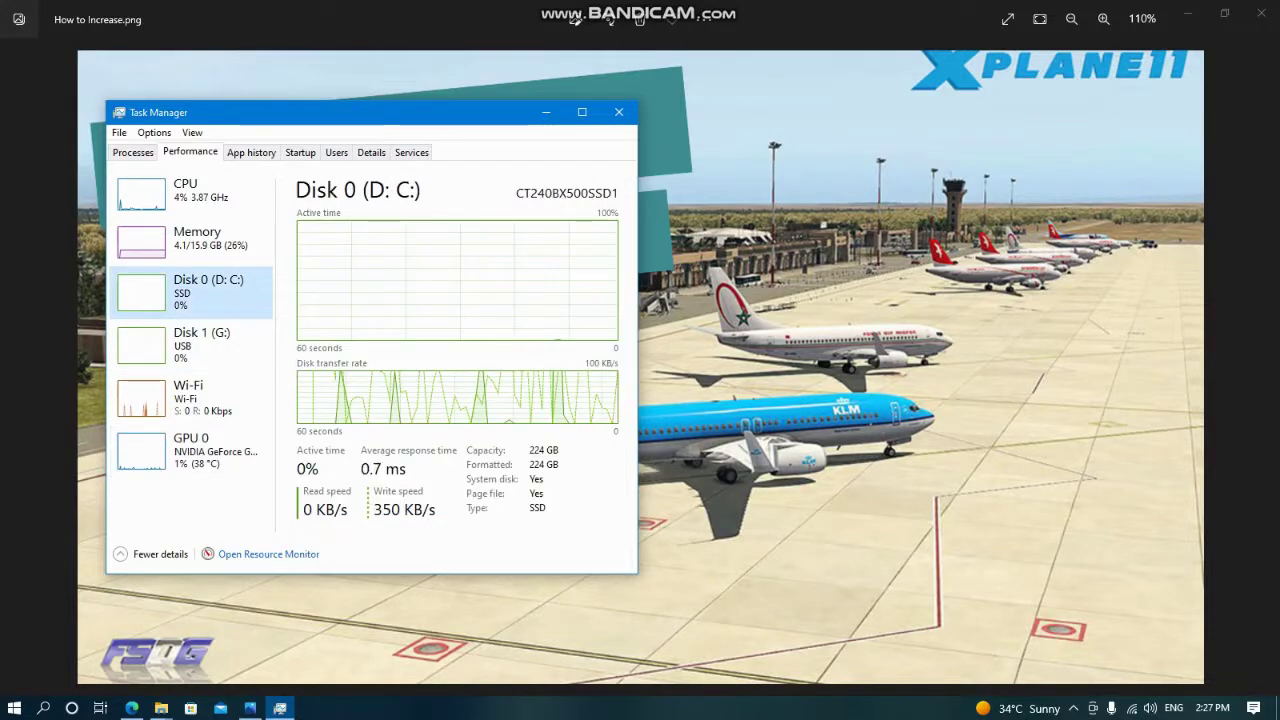
pyautogui.click(195, 240)
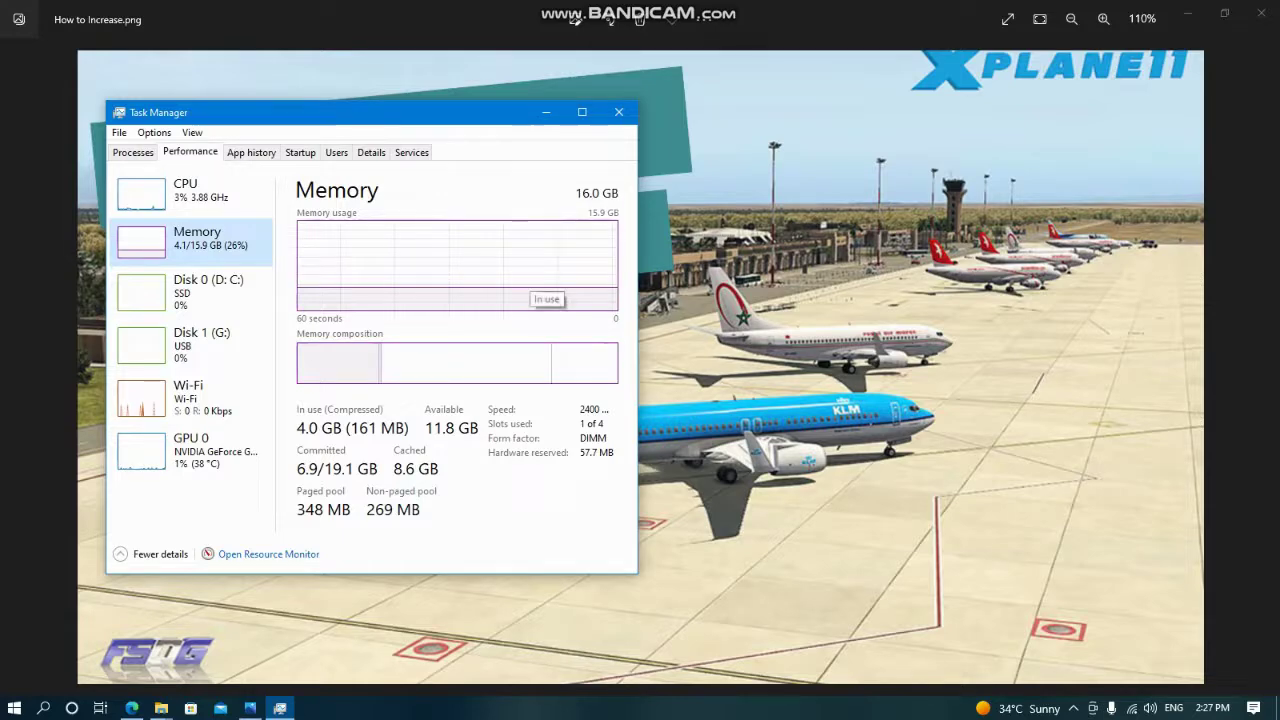
pyautogui.click(619, 112)
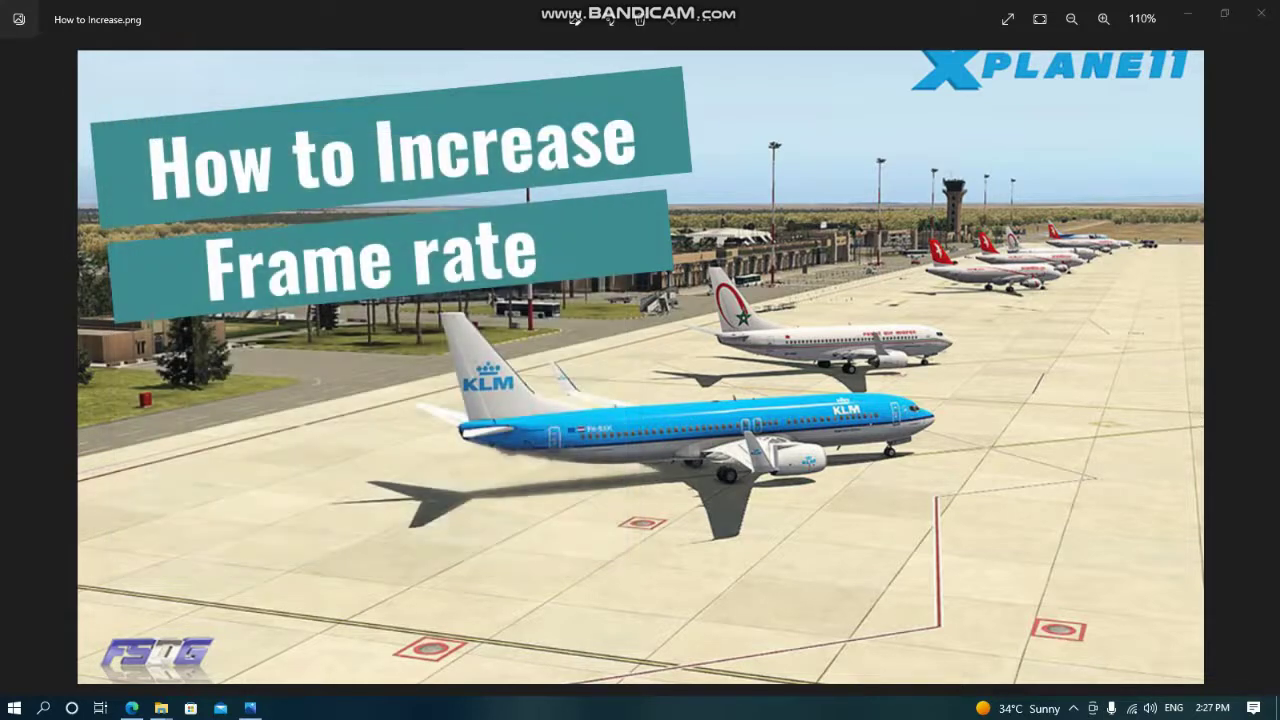
pyautogui.click(1073, 708)
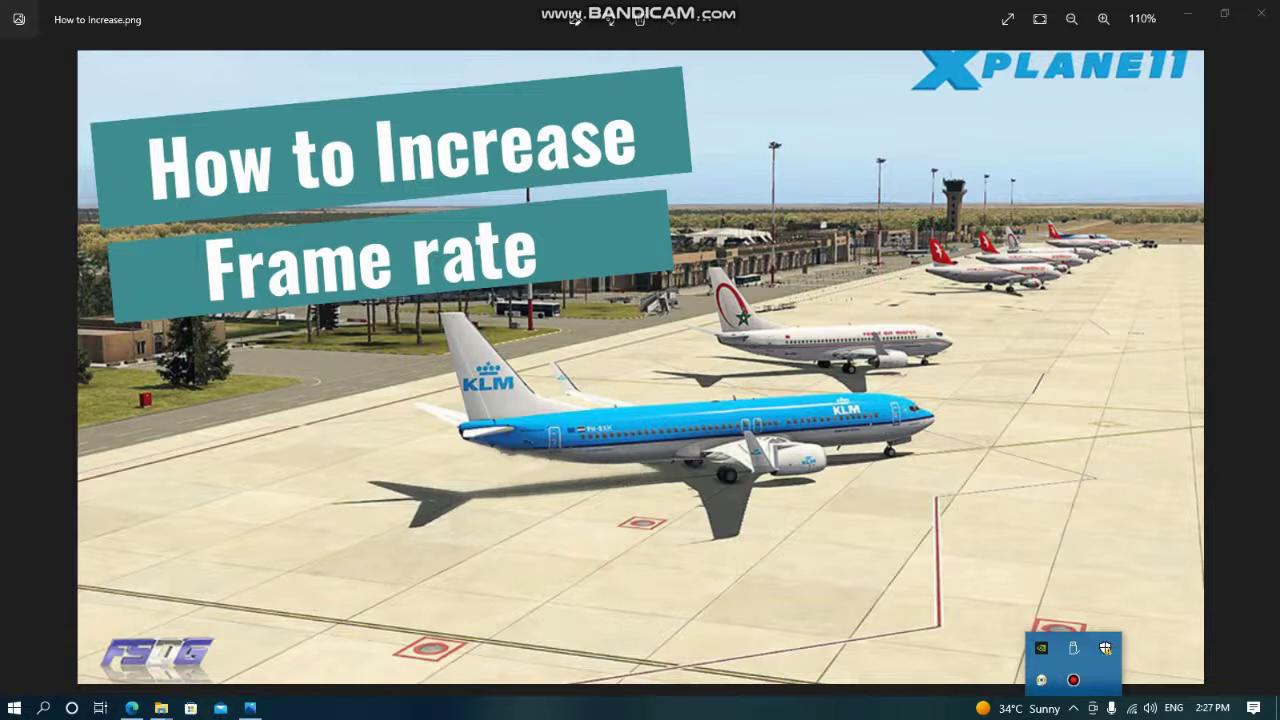
pyautogui.press('Escape')
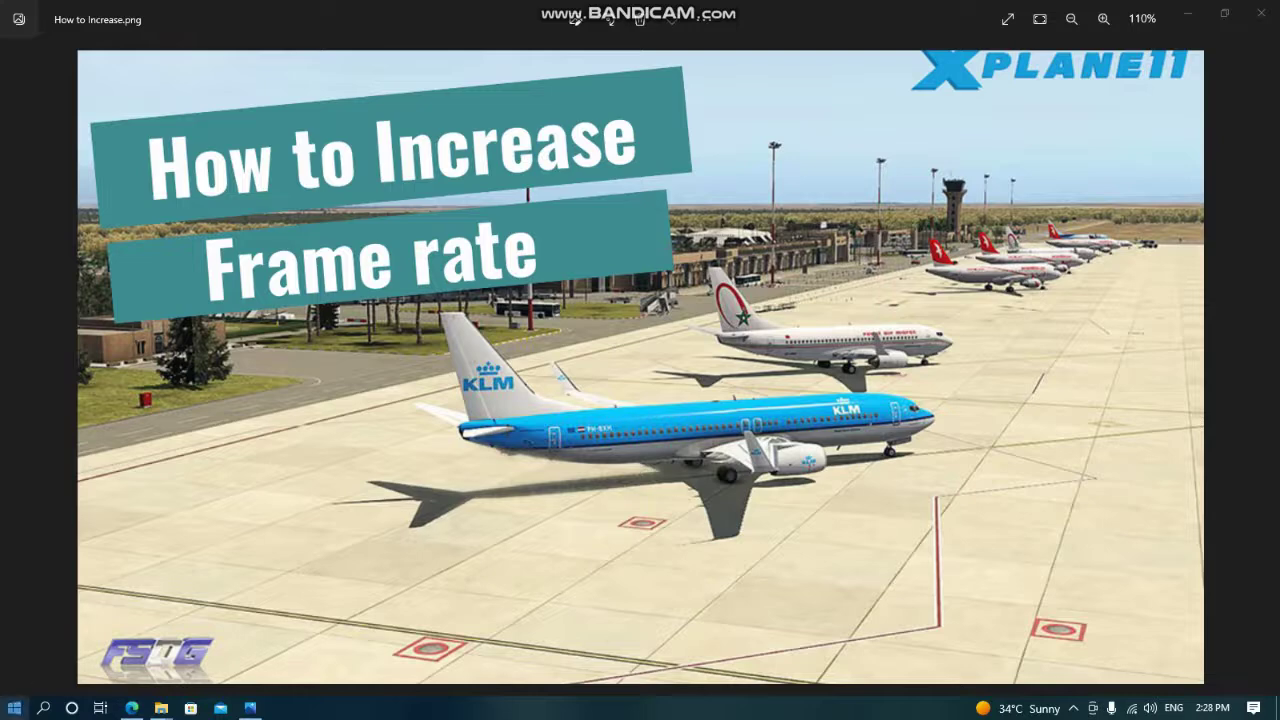
pyautogui.click(14, 708)
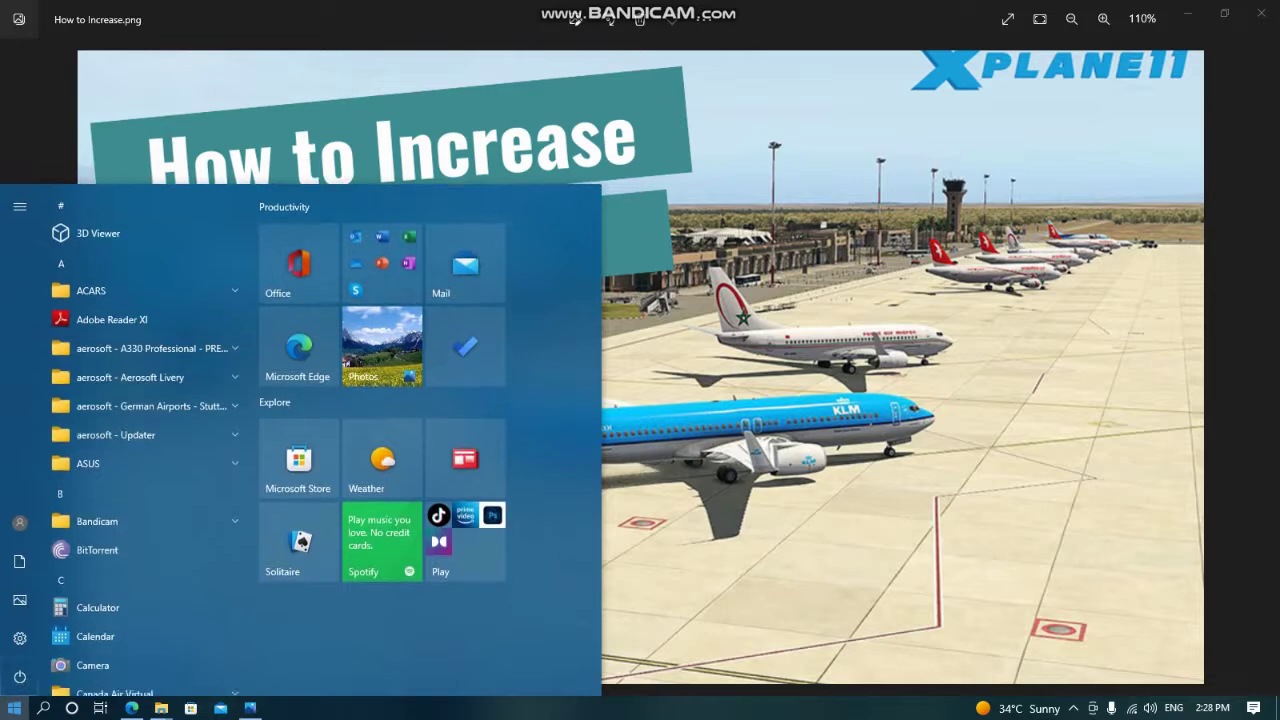
pyautogui.moveTo(19, 638)
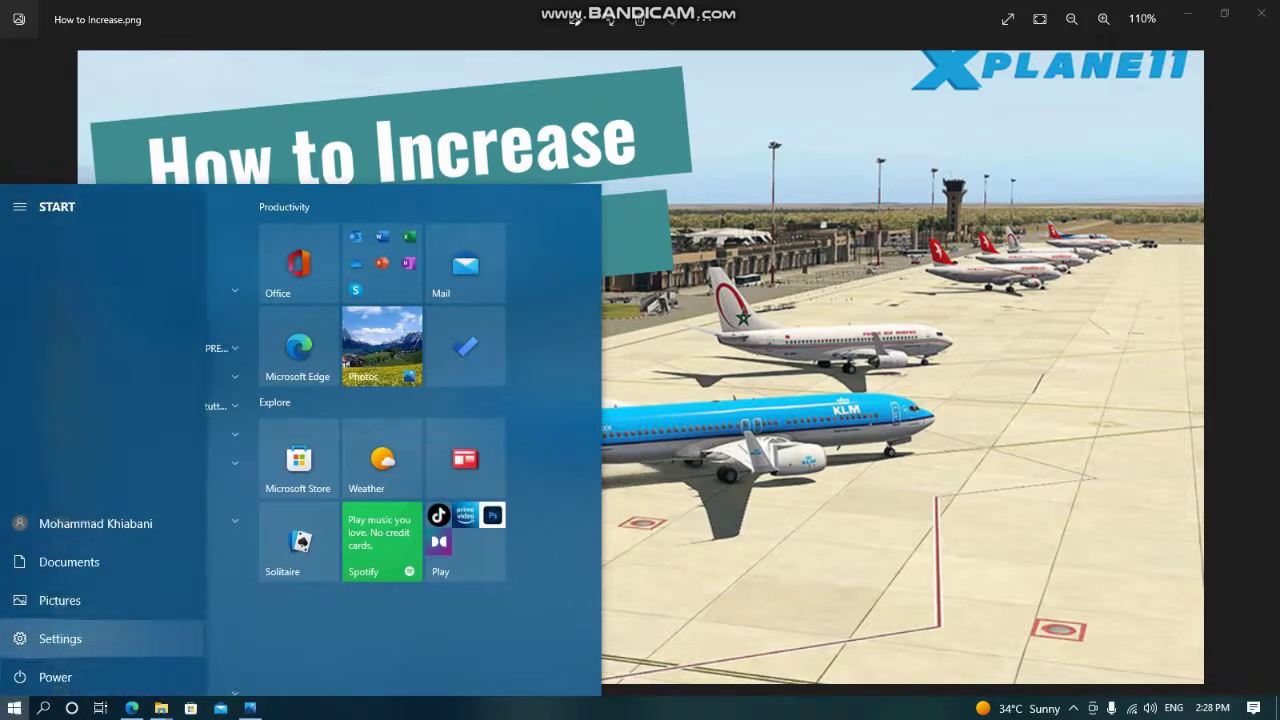
pyautogui.click(19, 638)
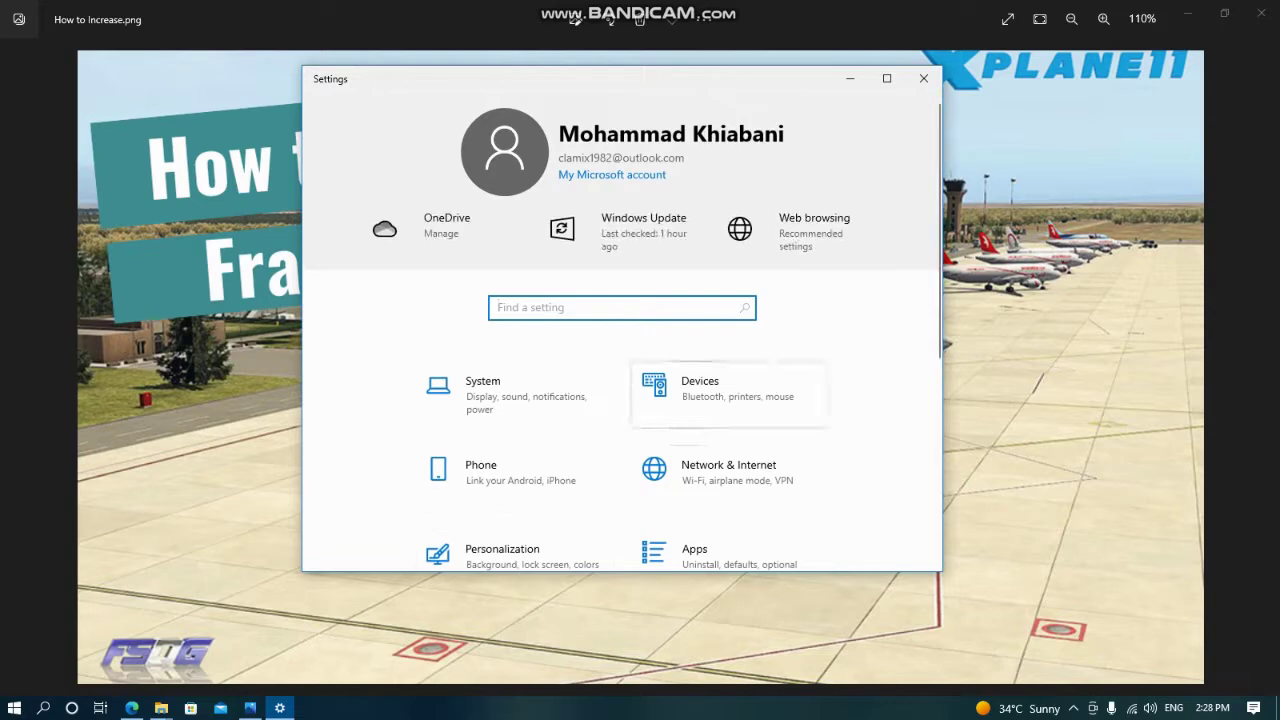
pyautogui.scroll(-1, 700, 380)
pyautogui.scroll(-4, 620, 340)
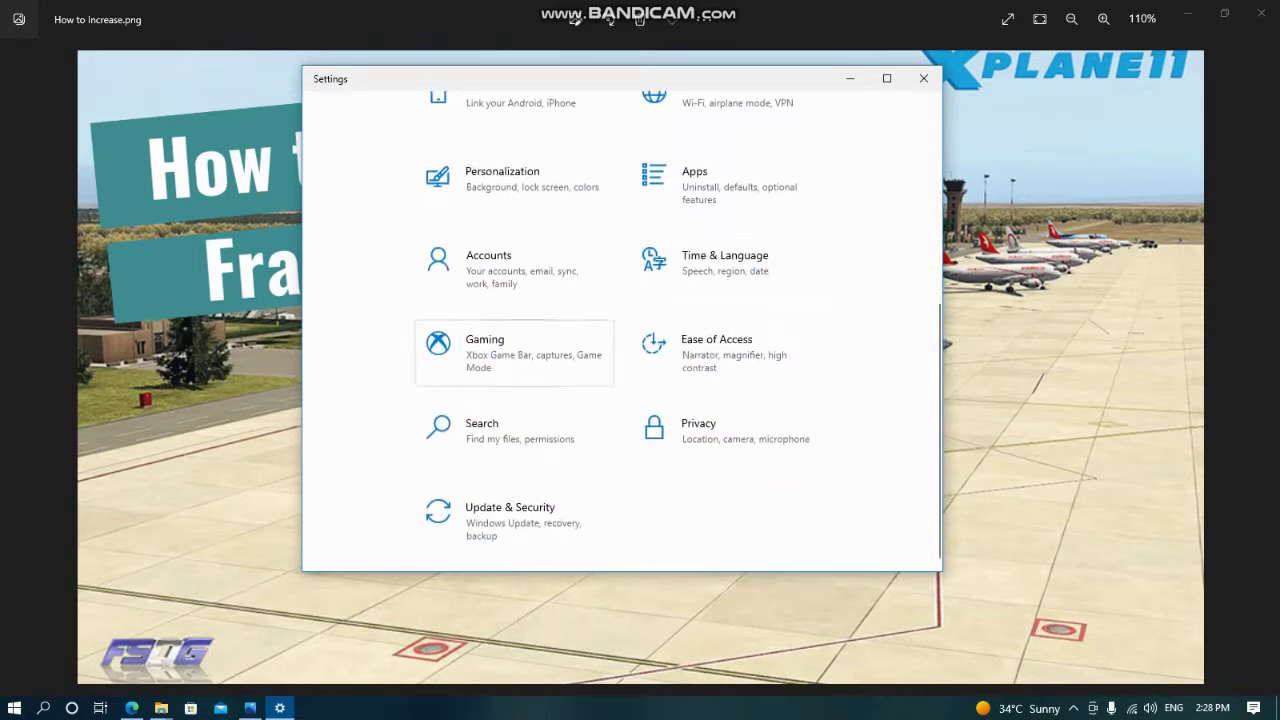
pyautogui.click(505, 352)
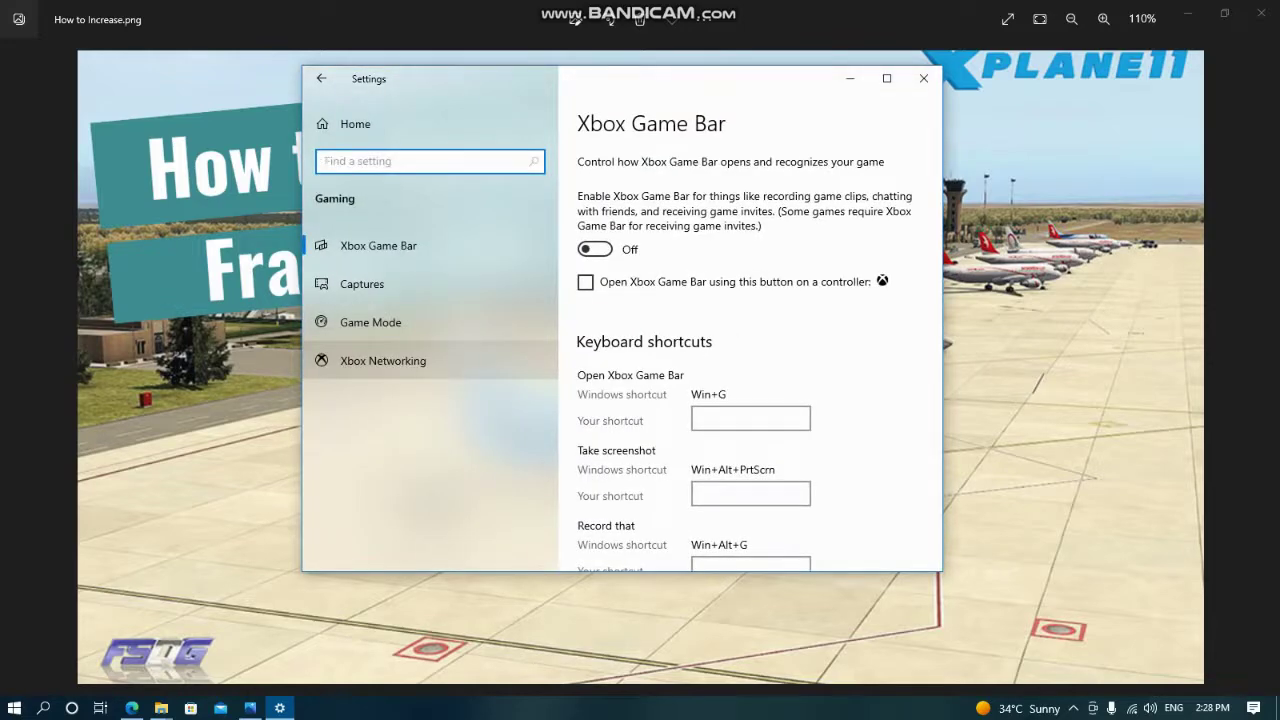
pyautogui.click(923, 78)
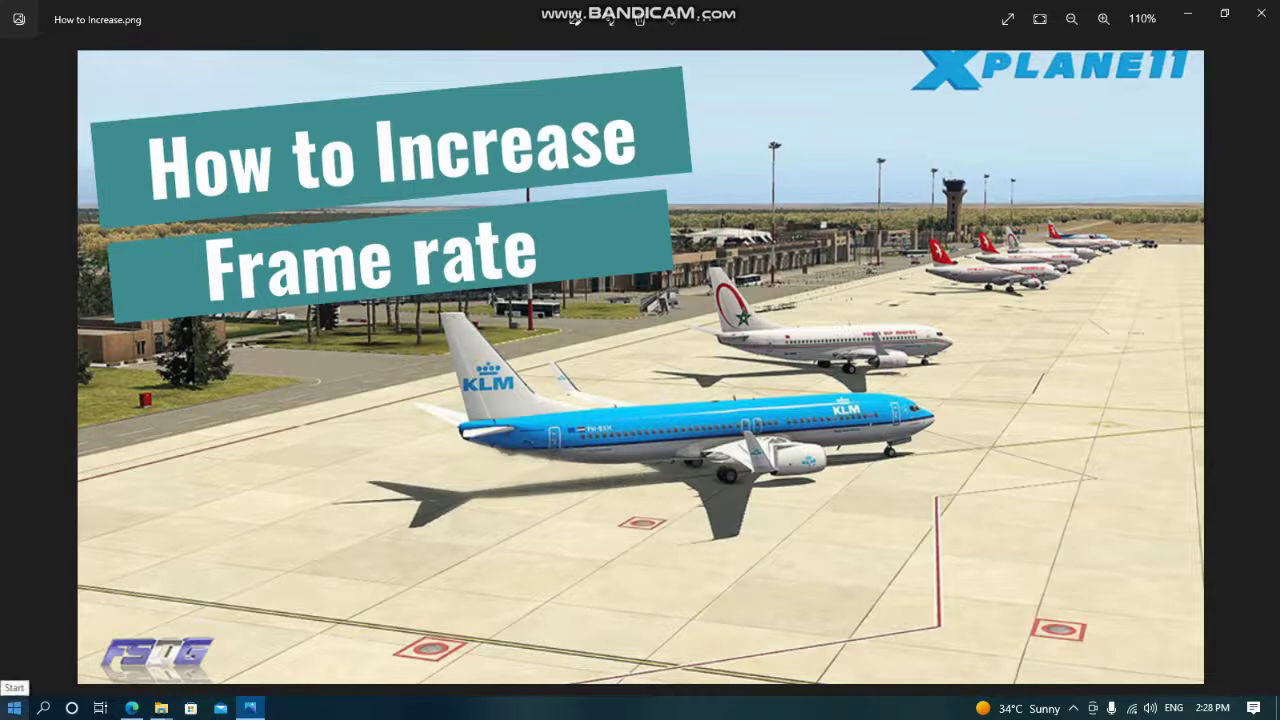
# Open the Graphics settings page related to Xbox Game Bar in the Windows Gaming settings.
pyautogui.click(14, 708)
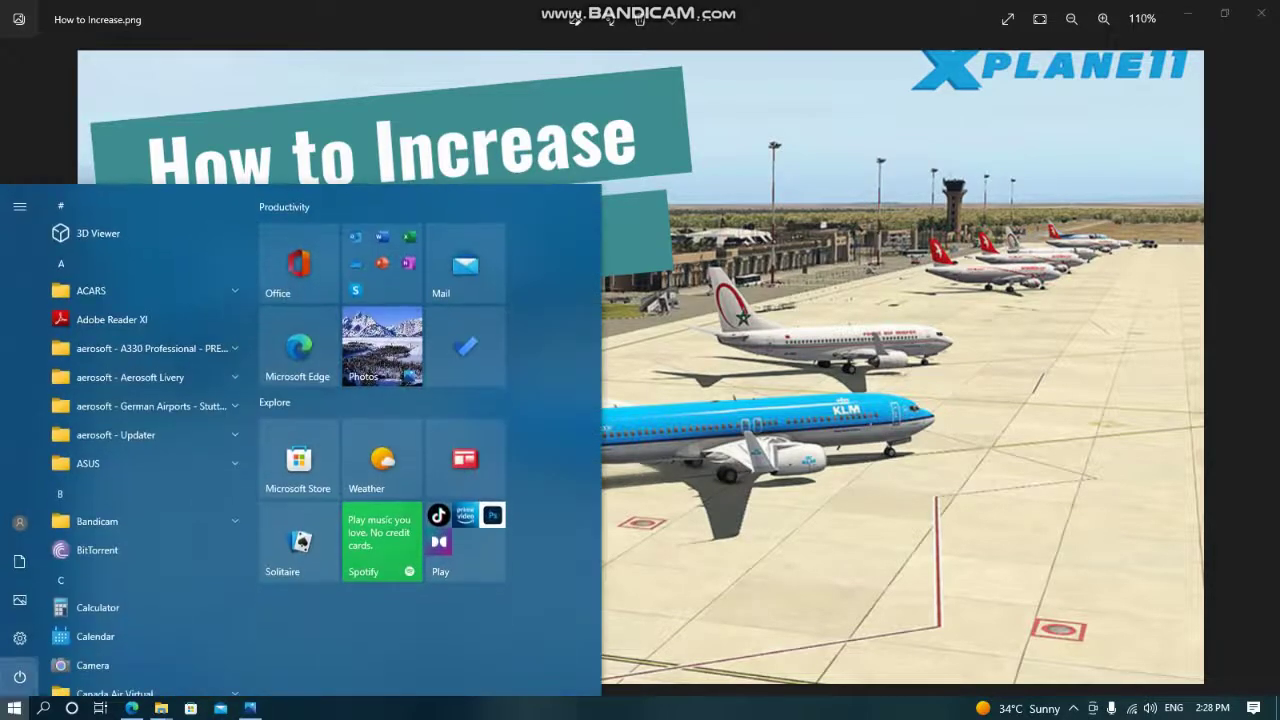
pyautogui.click(20, 640)
pyautogui.scroll(-4, 514, 352)
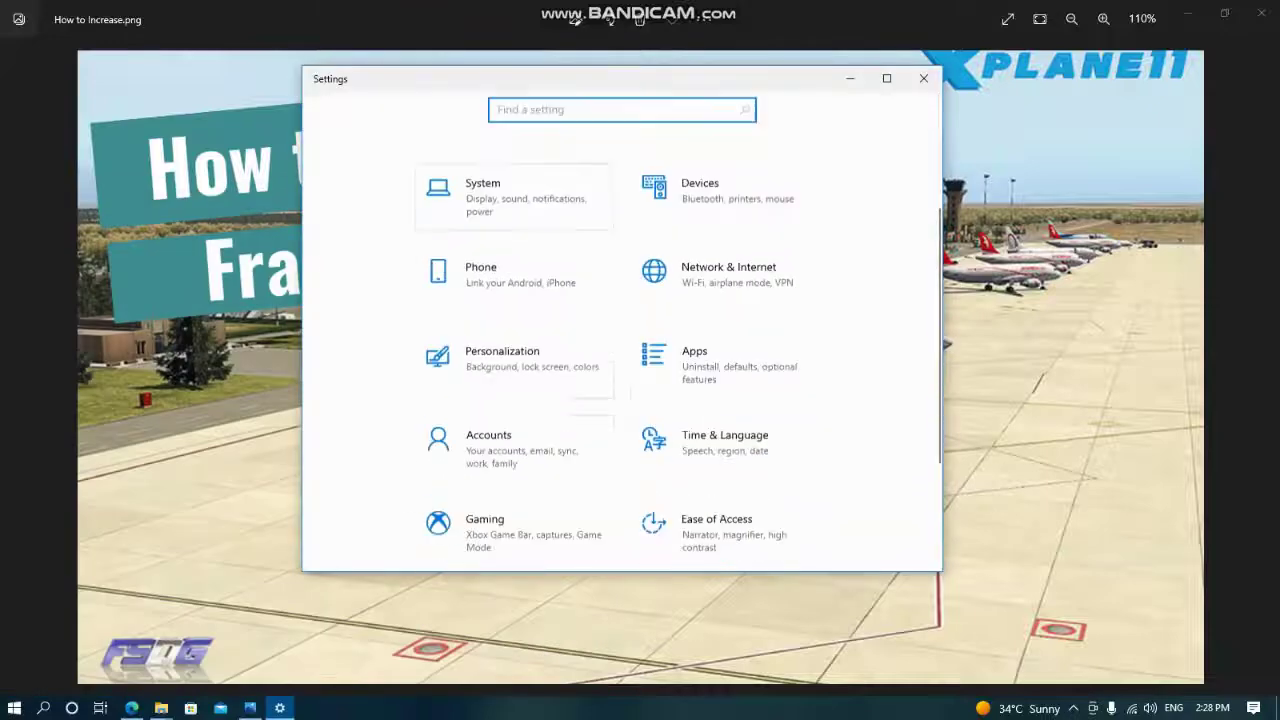
pyautogui.click(514, 352)
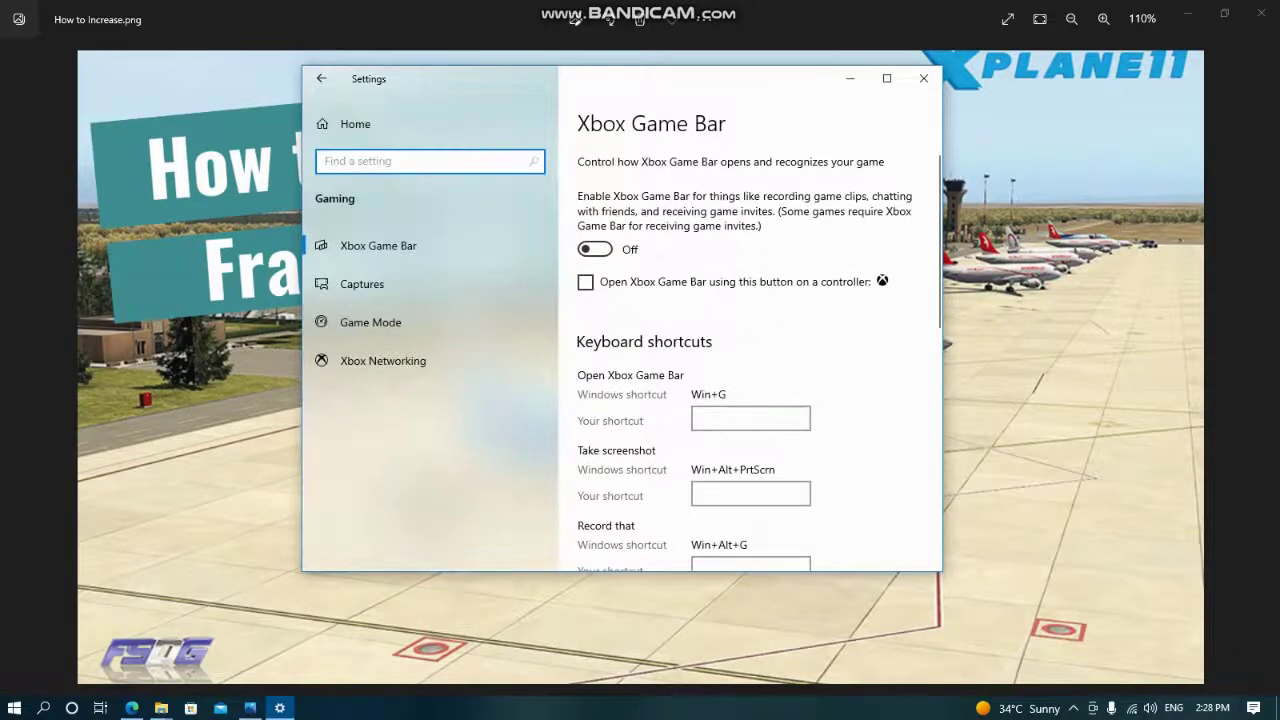
pyautogui.scroll(-10, 750, 360)
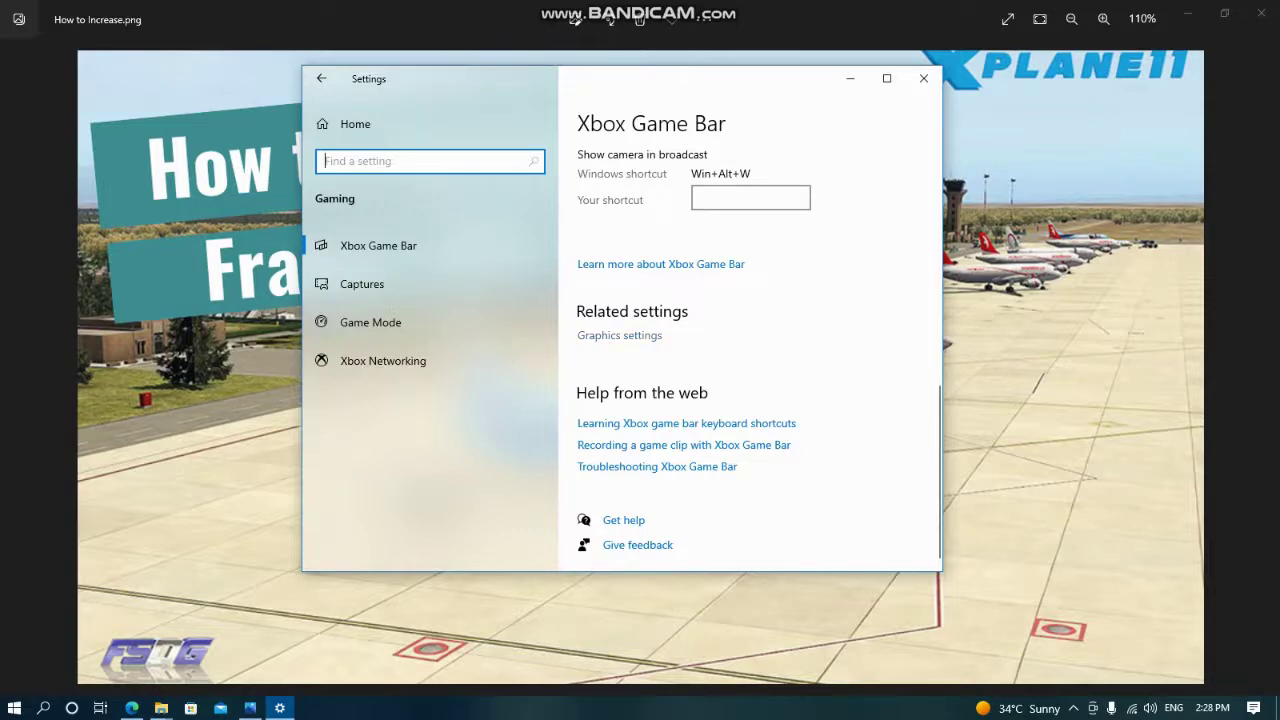
pyautogui.click(619, 335)
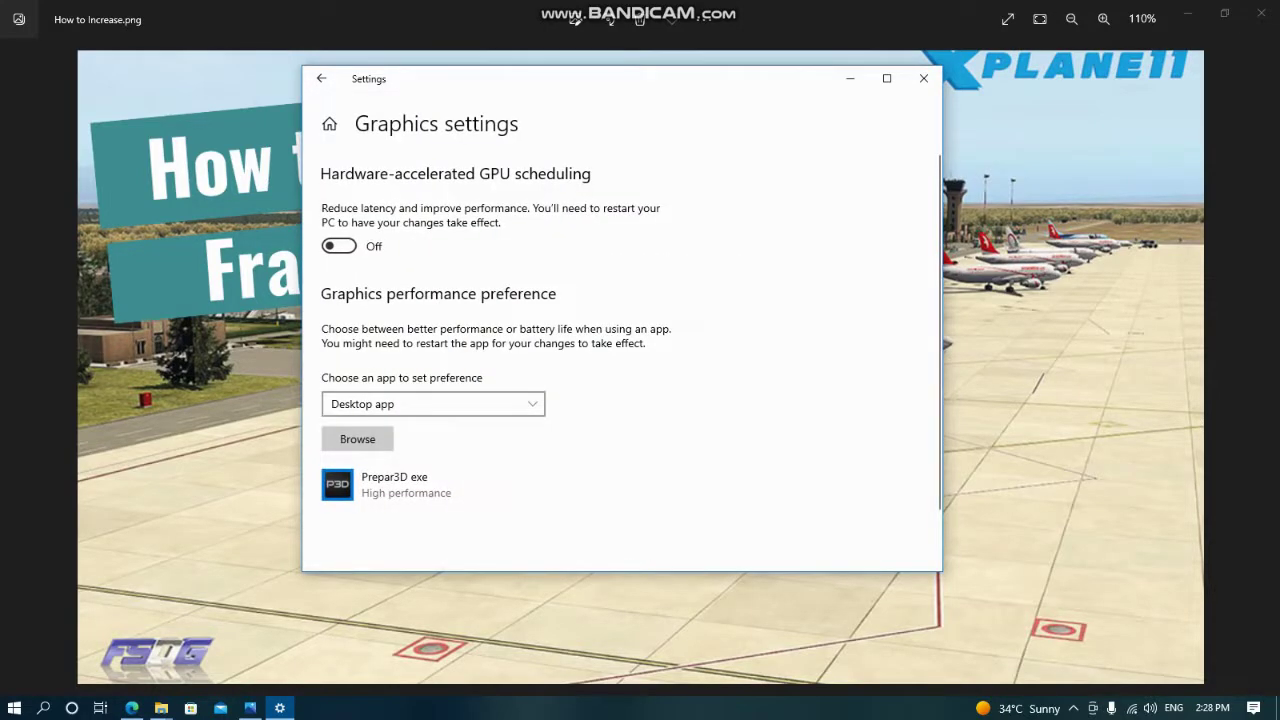
# Add the desktop app X-Plane.exe from the X PLANE 11 folder on drive G: to the graphics performance preference list.
pyautogui.scroll(-2, 630, 360)
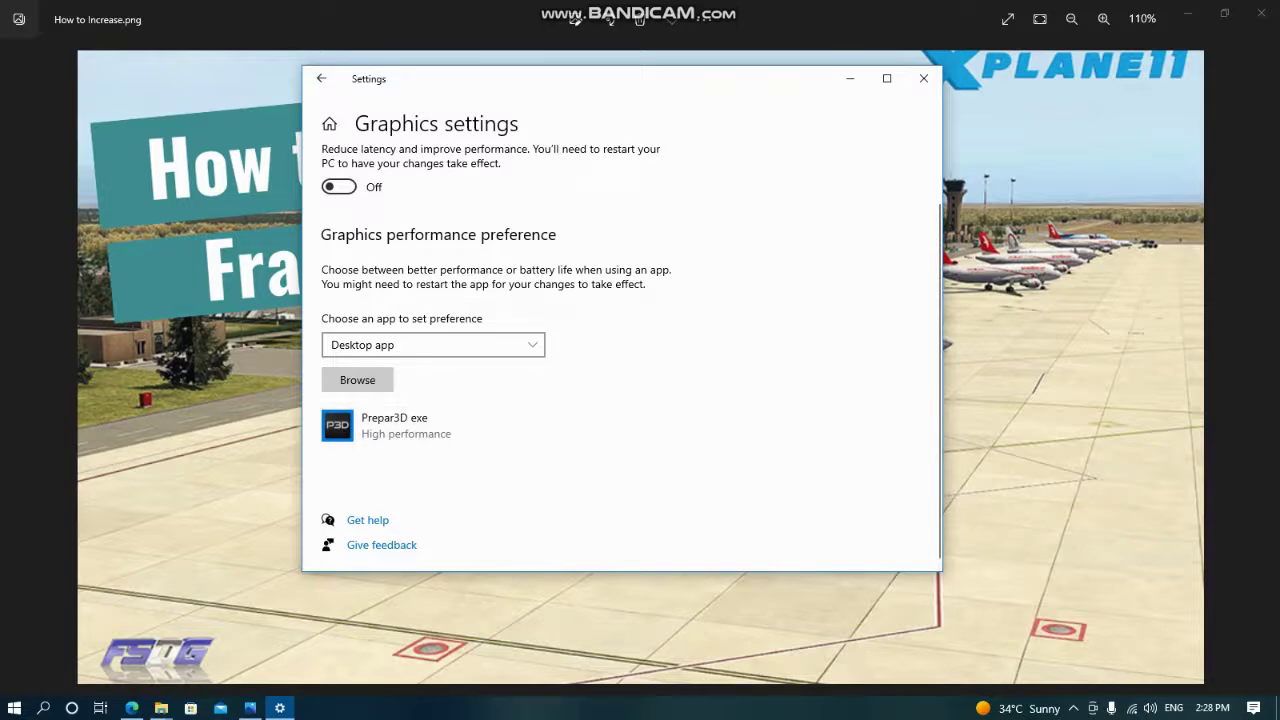
pyautogui.click(357, 380)
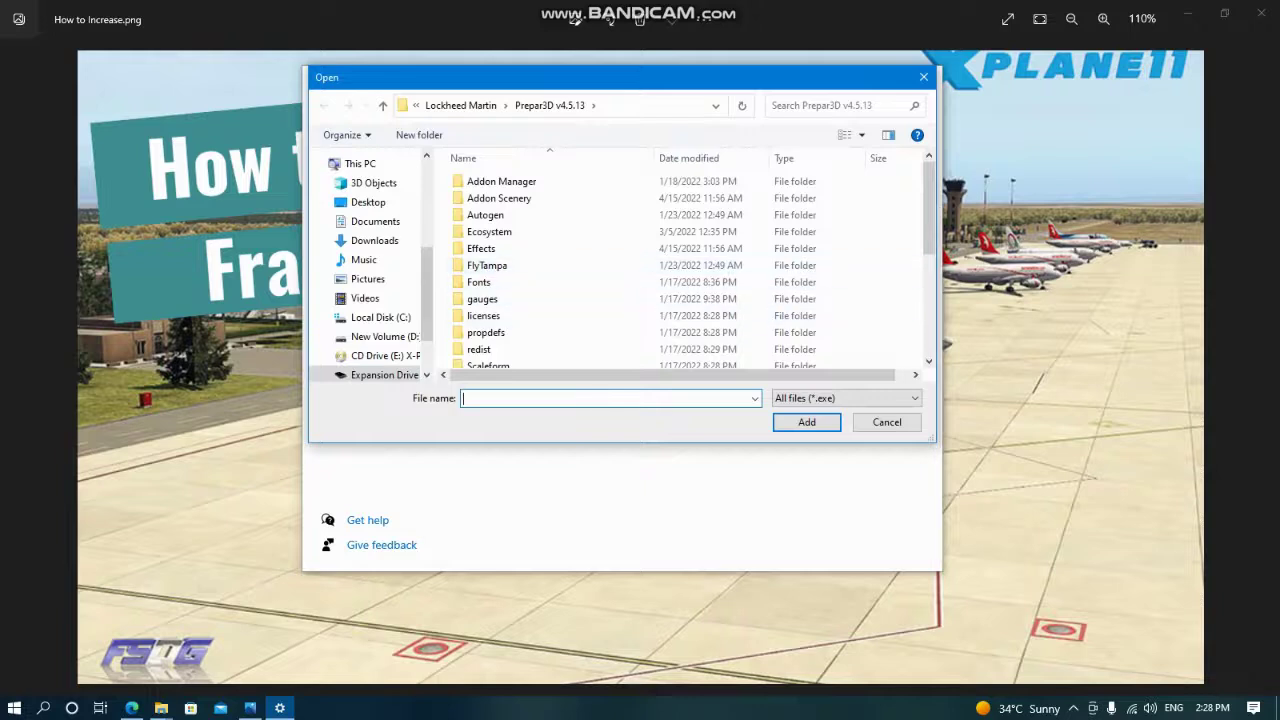
pyautogui.click(384, 374)
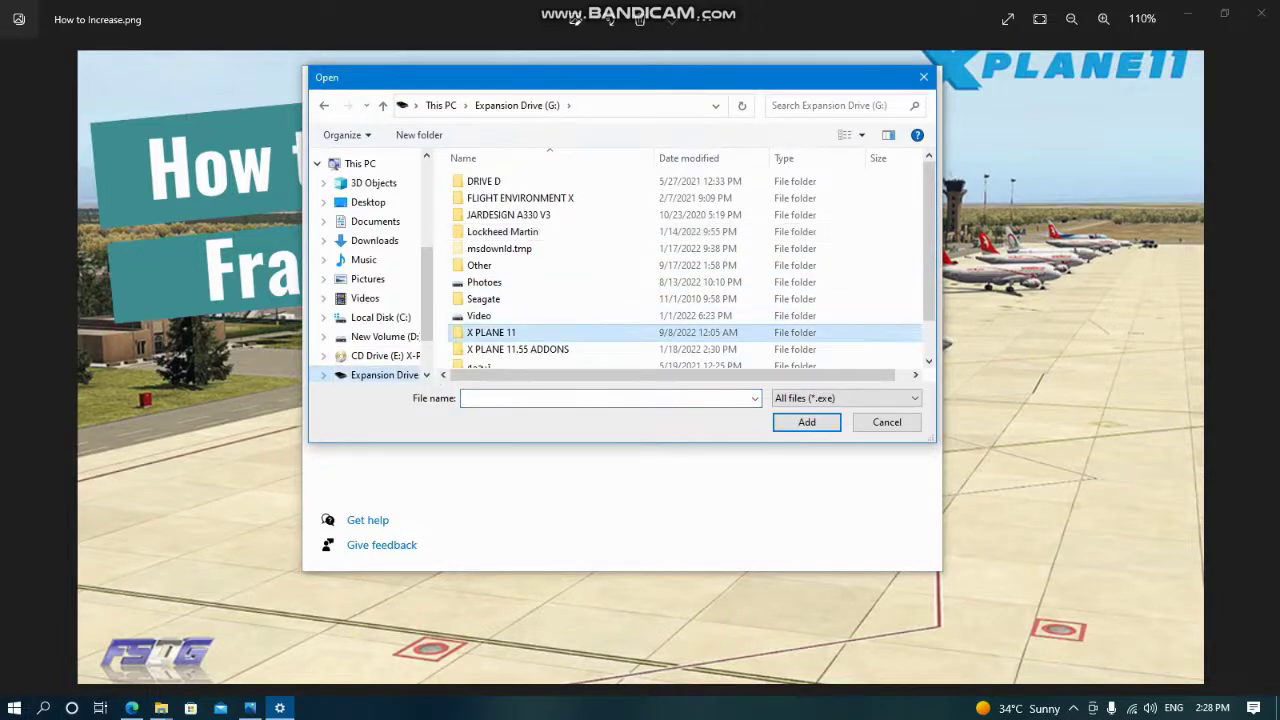
pyautogui.doubleClick(491, 332)
pyautogui.scroll(-1, 560, 300)
pyautogui.click(491, 359)
pyautogui.press('Return')
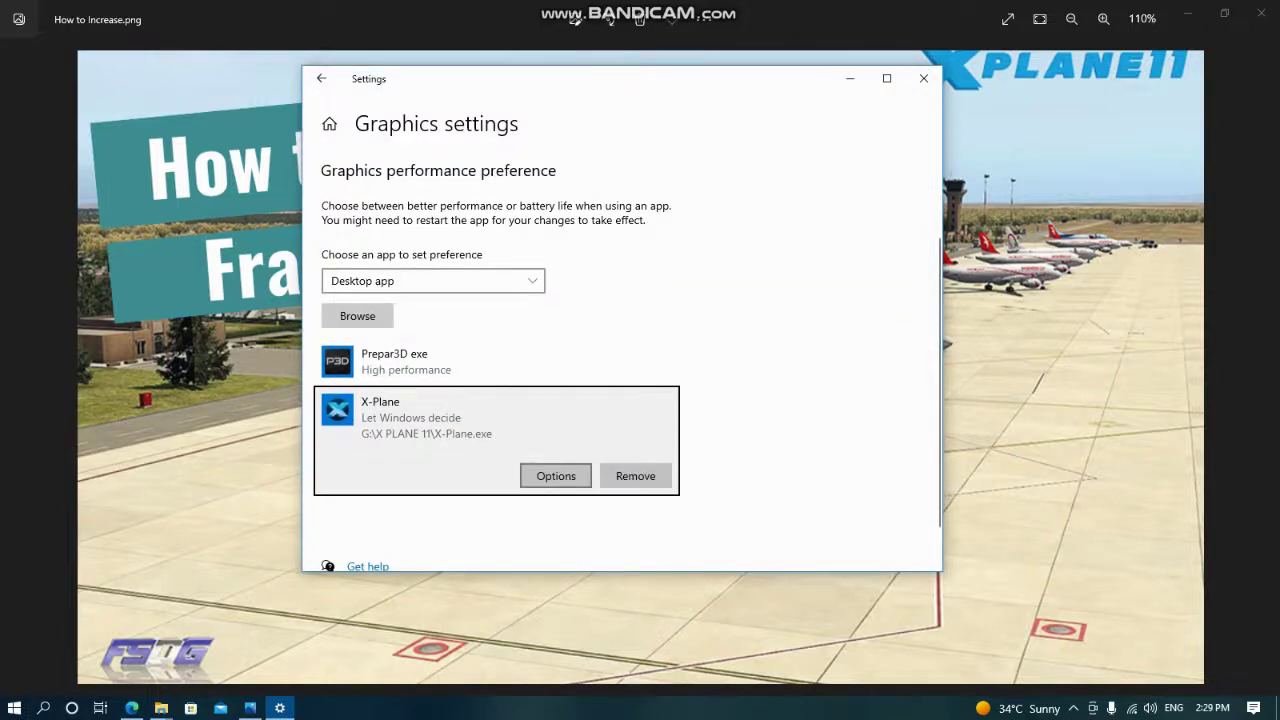
# Set X-Plane's graphics preference to High performance, save it and close Settings.
pyautogui.click(556, 476)
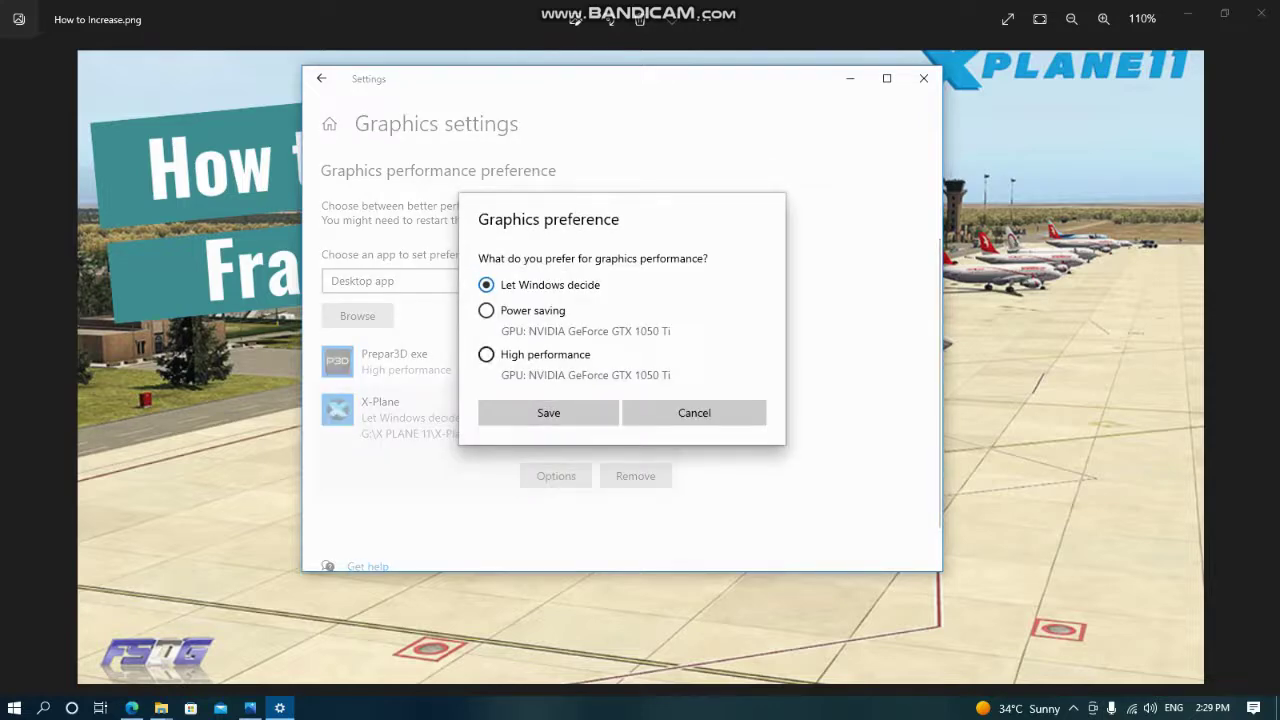
pyautogui.click(486, 354)
pyautogui.click(548, 413)
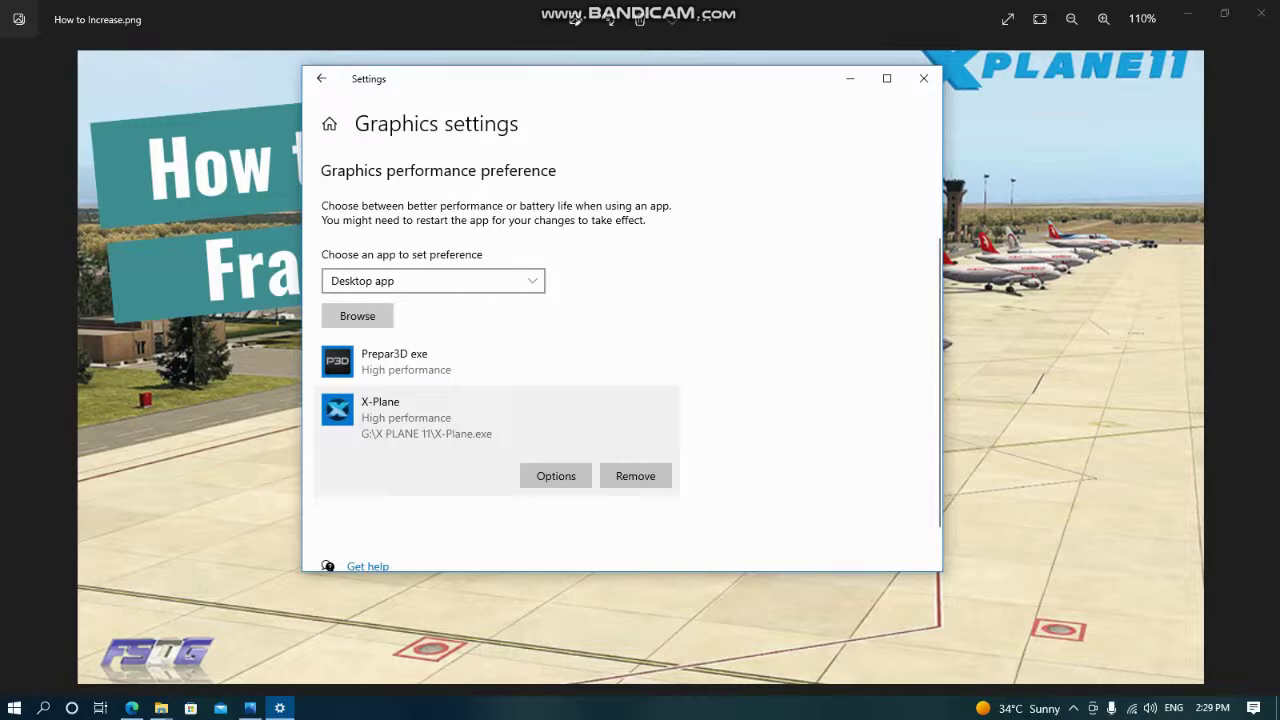
pyautogui.click(923, 78)
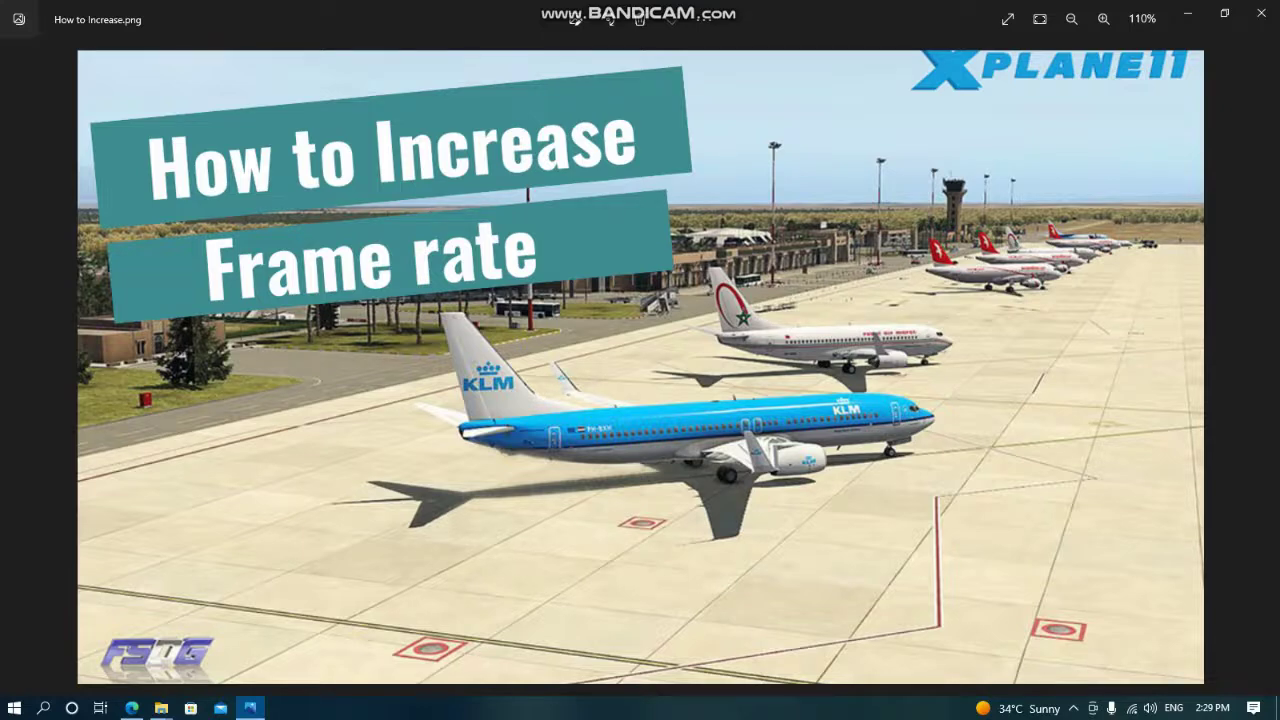
# Clear the picture and the THUMBNAILS folder window off the desktop and launch the NVIDIA Control Panel.
pyautogui.click(1187, 13)
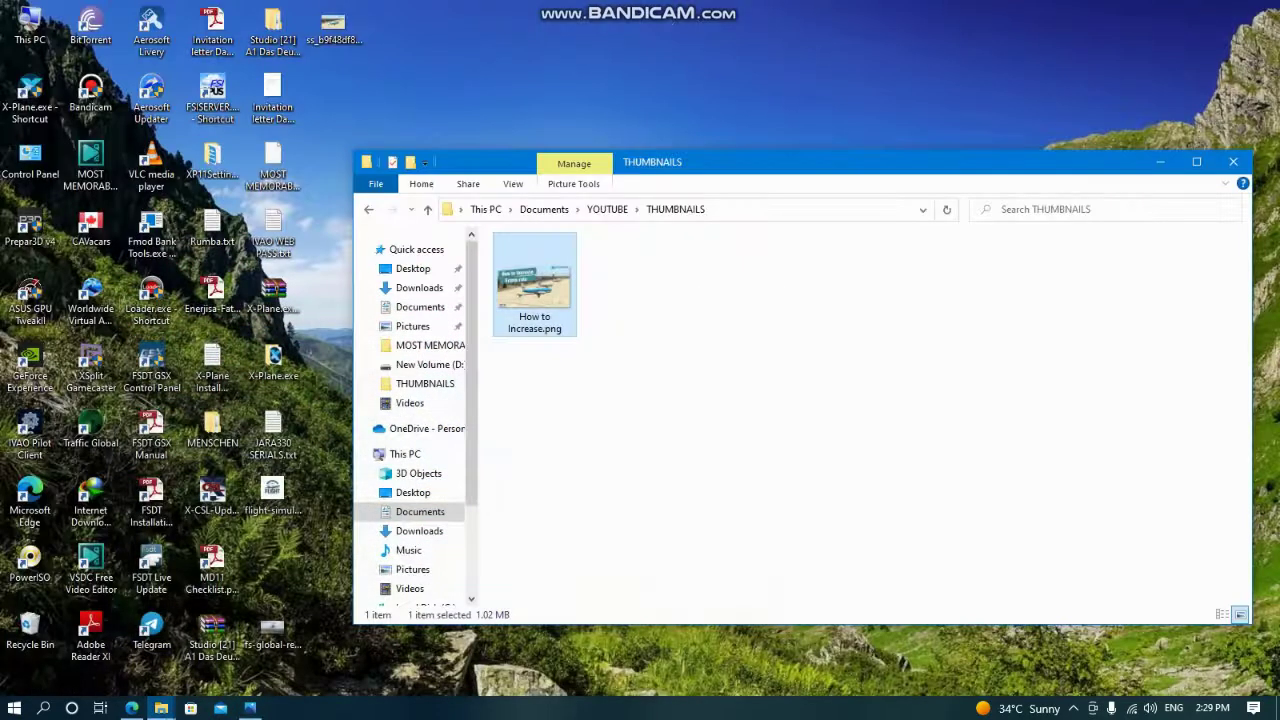
pyautogui.click(1233, 161)
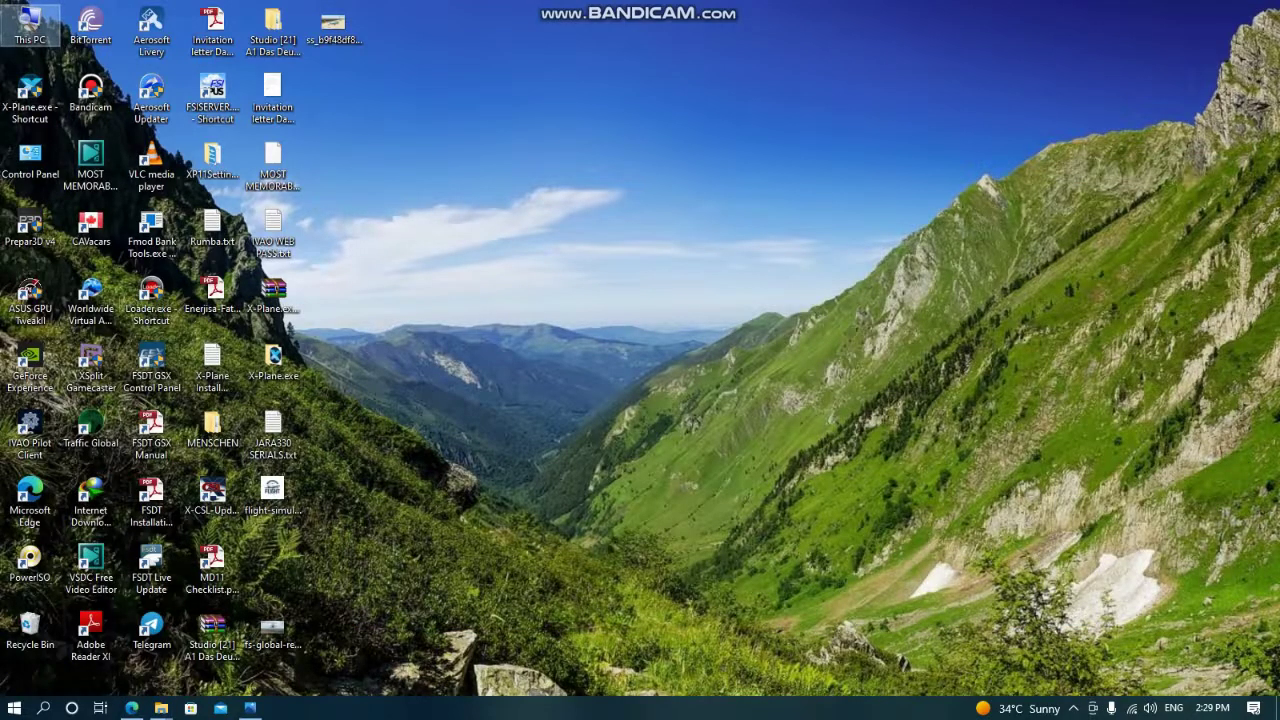
pyautogui.rightClick(545, 303)
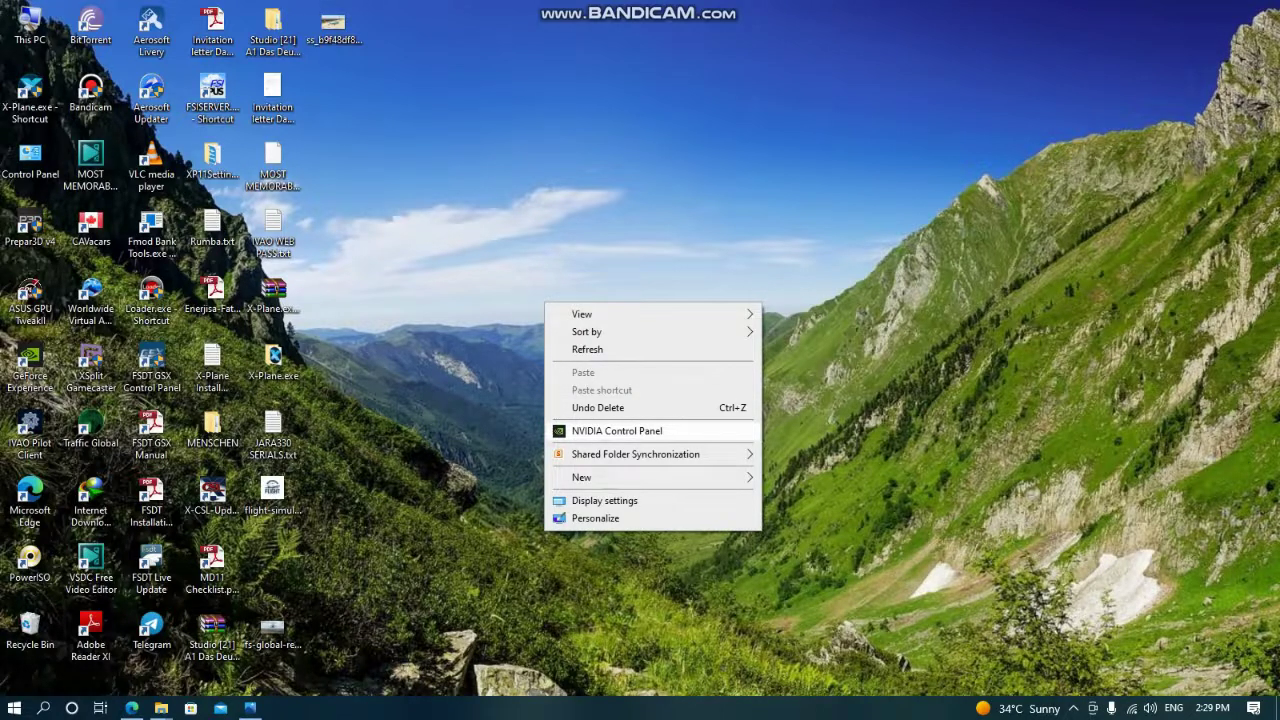
pyautogui.click(617, 431)
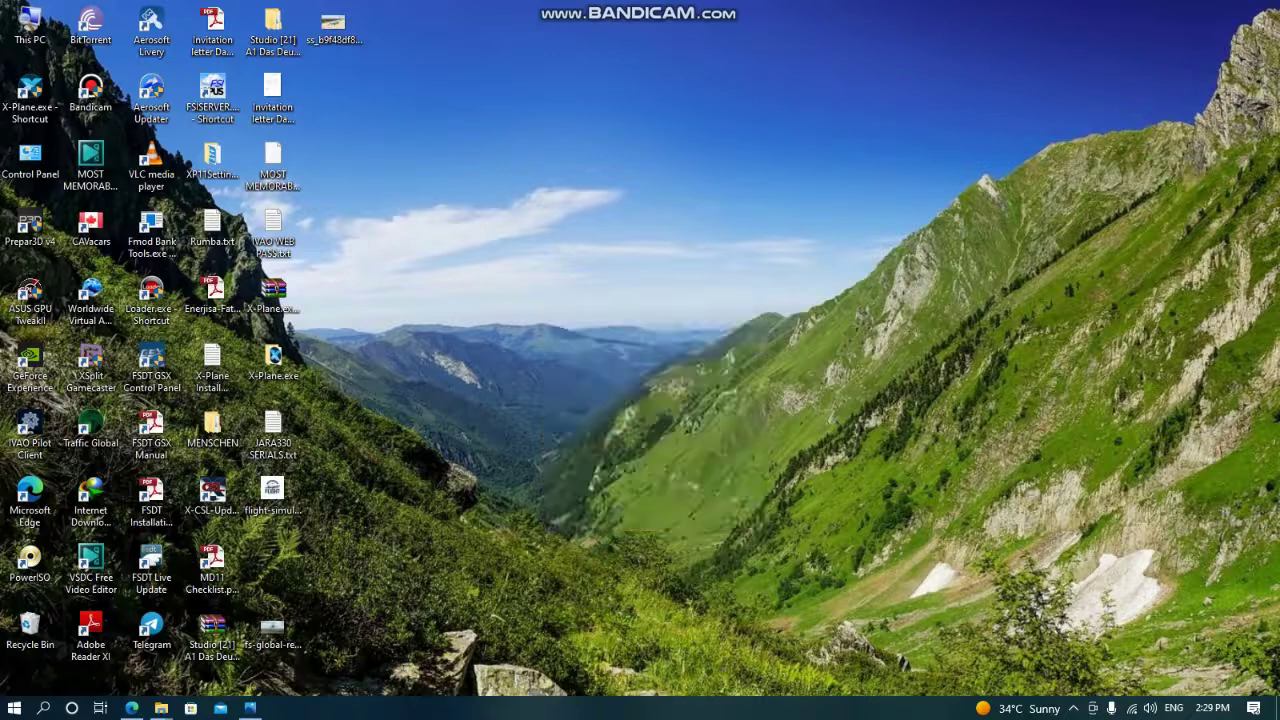
# Check the graphics card's status in ASUS GPU Tweak II and close the utility.
pyautogui.doubleClick(30, 297)
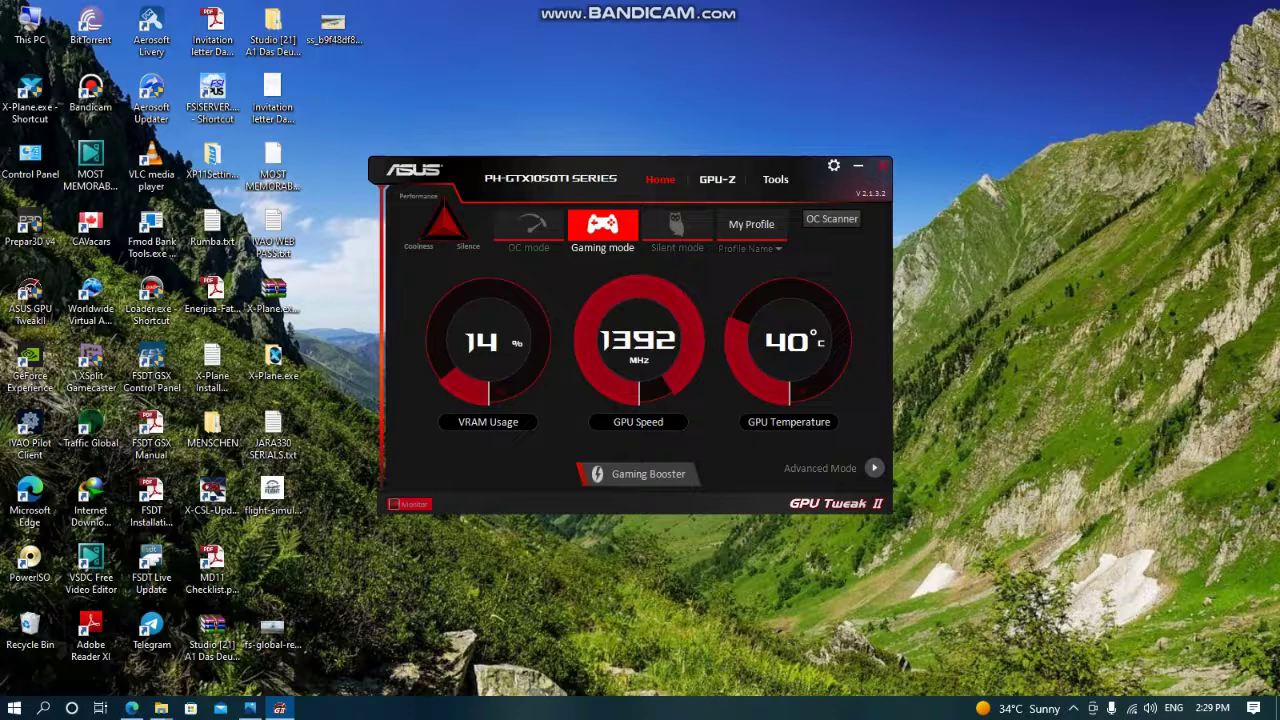
pyautogui.click(881, 165)
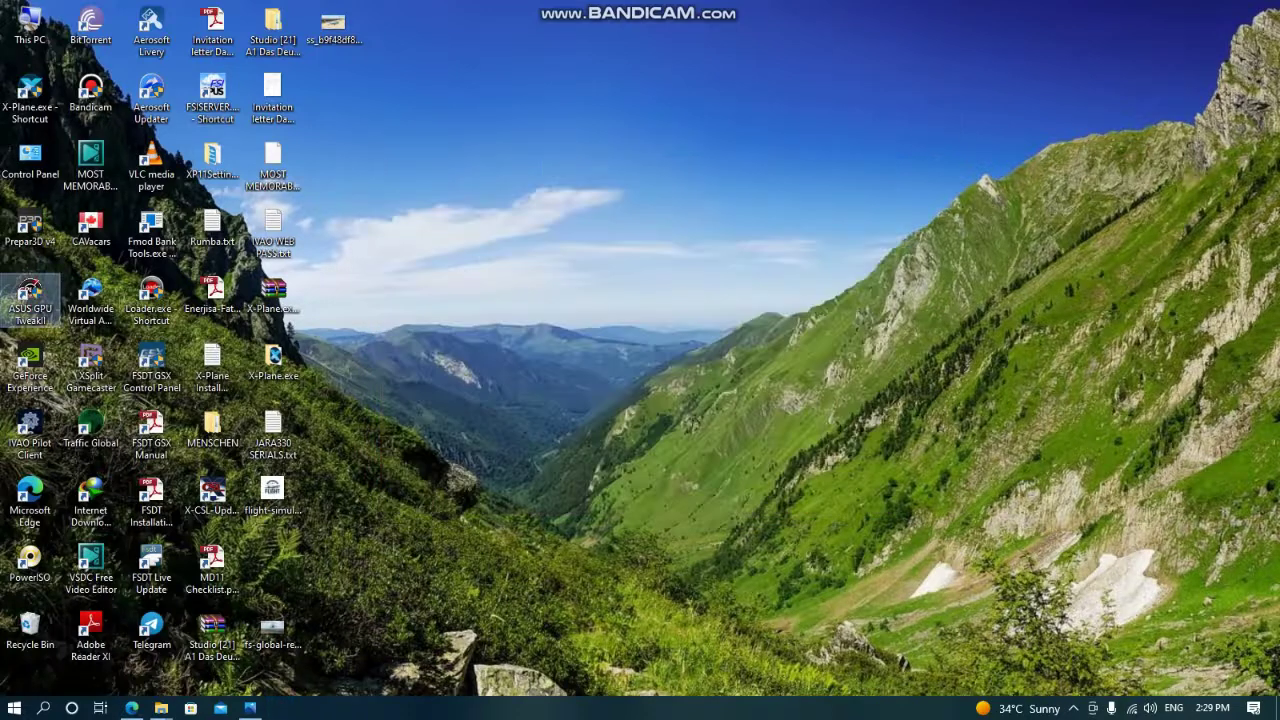
# Open the NVIDIA Control Panel and show the program-specific 3D settings for X-Plane (x-plane.exe).
pyautogui.rightClick(682, 266)
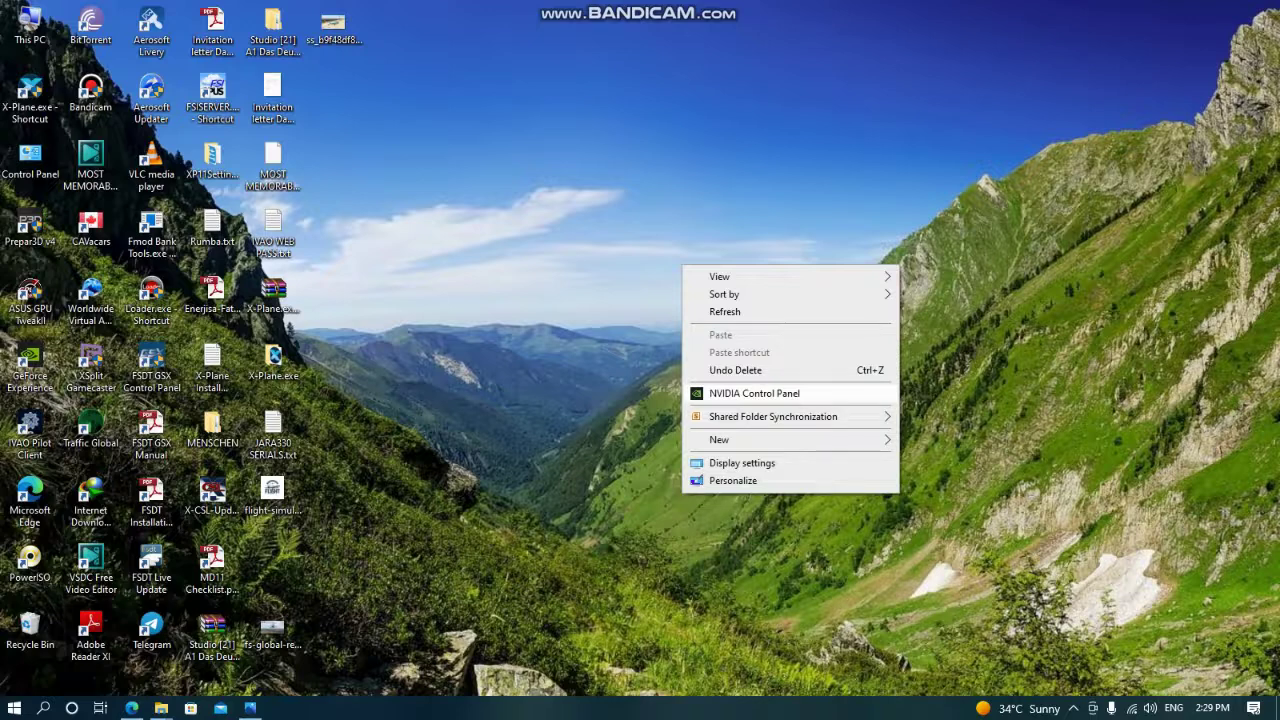
pyautogui.press('Return')
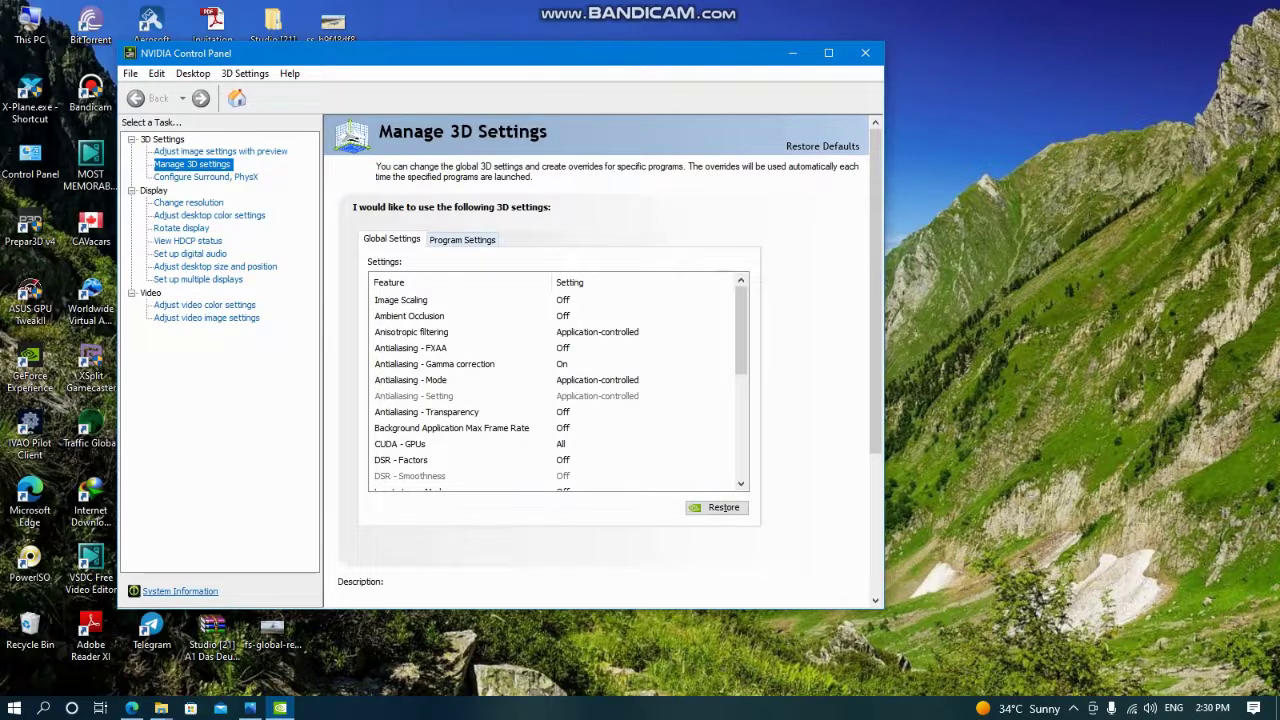
pyautogui.click(462, 239)
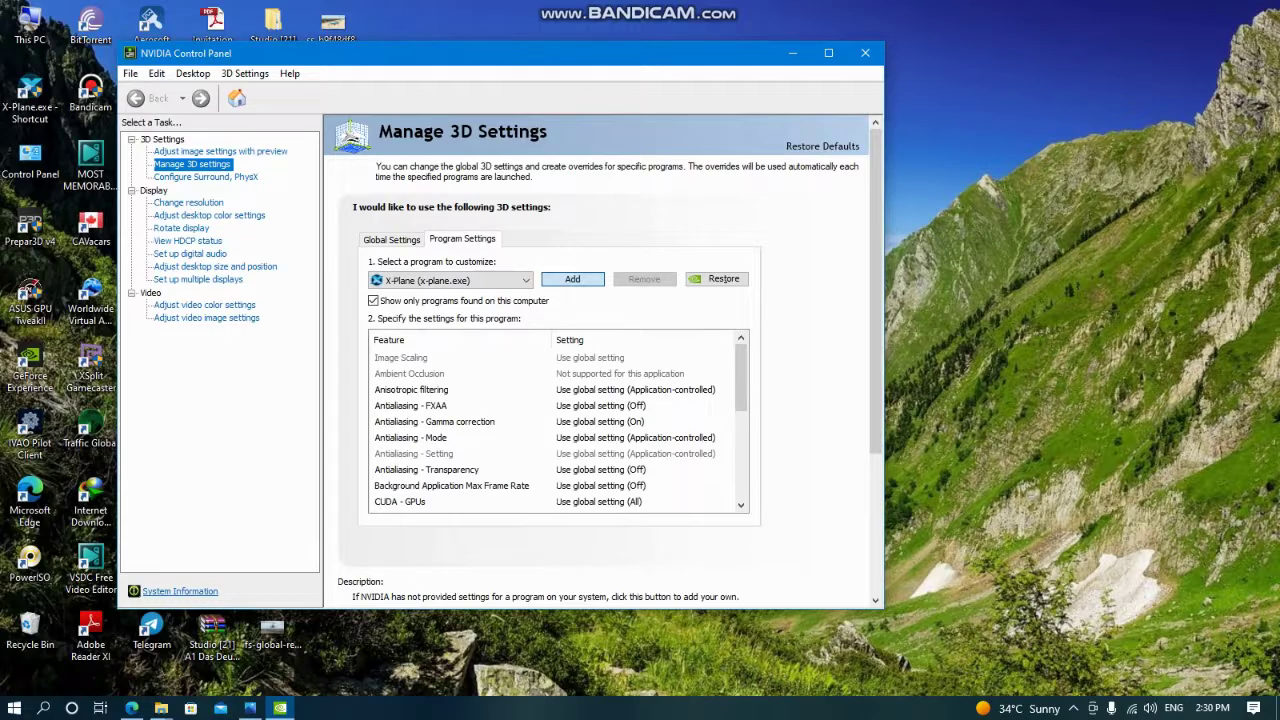
# Look through the recently used programs that can be added for custom 3D settings and leave the list without adding any.
pyautogui.click(572, 279)
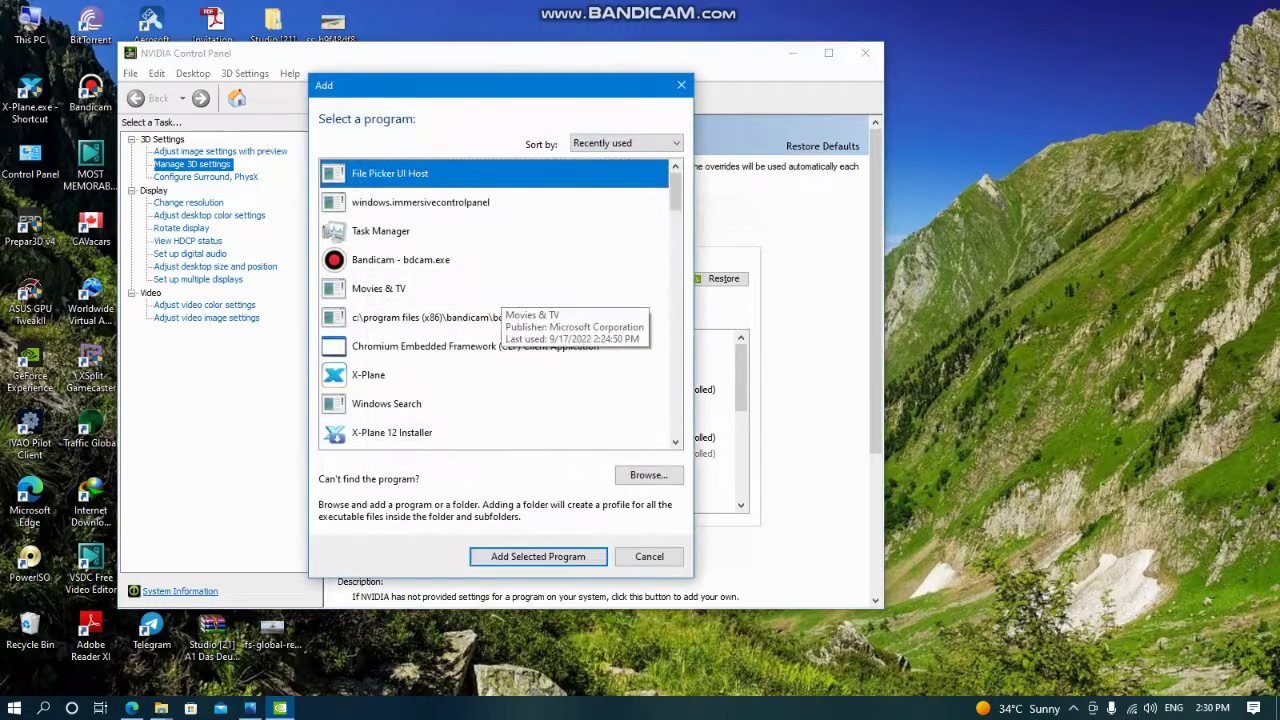
pyautogui.scroll(-4, 500, 305)
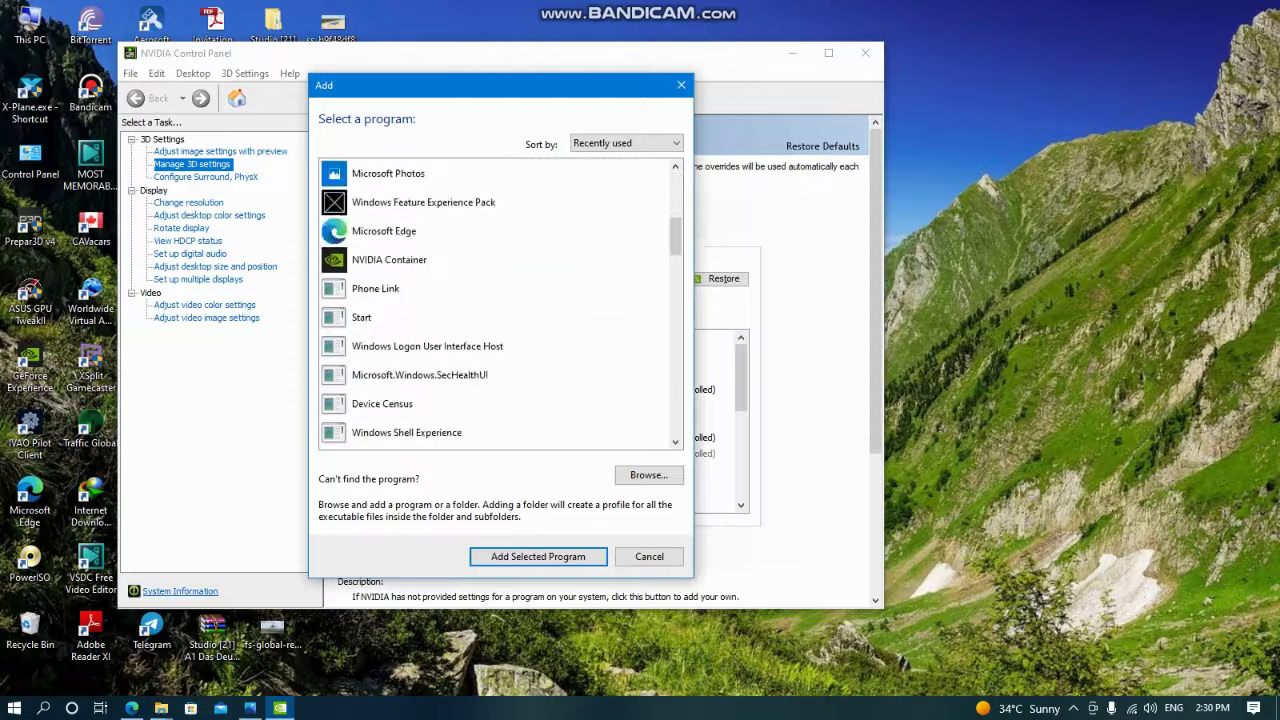
pyautogui.scroll(2, 500, 305)
pyautogui.scroll(2, 430, 288)
pyautogui.scroll(-1, 430, 288)
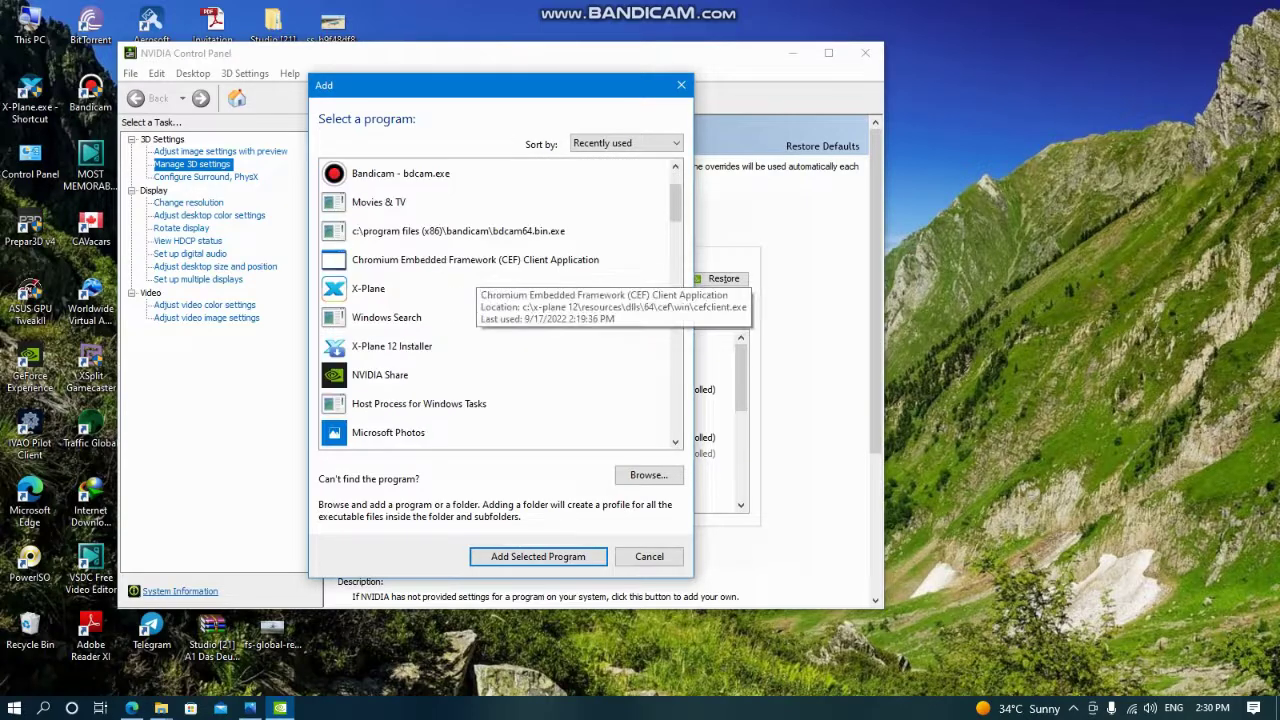
pyautogui.scroll(-7, 430, 290)
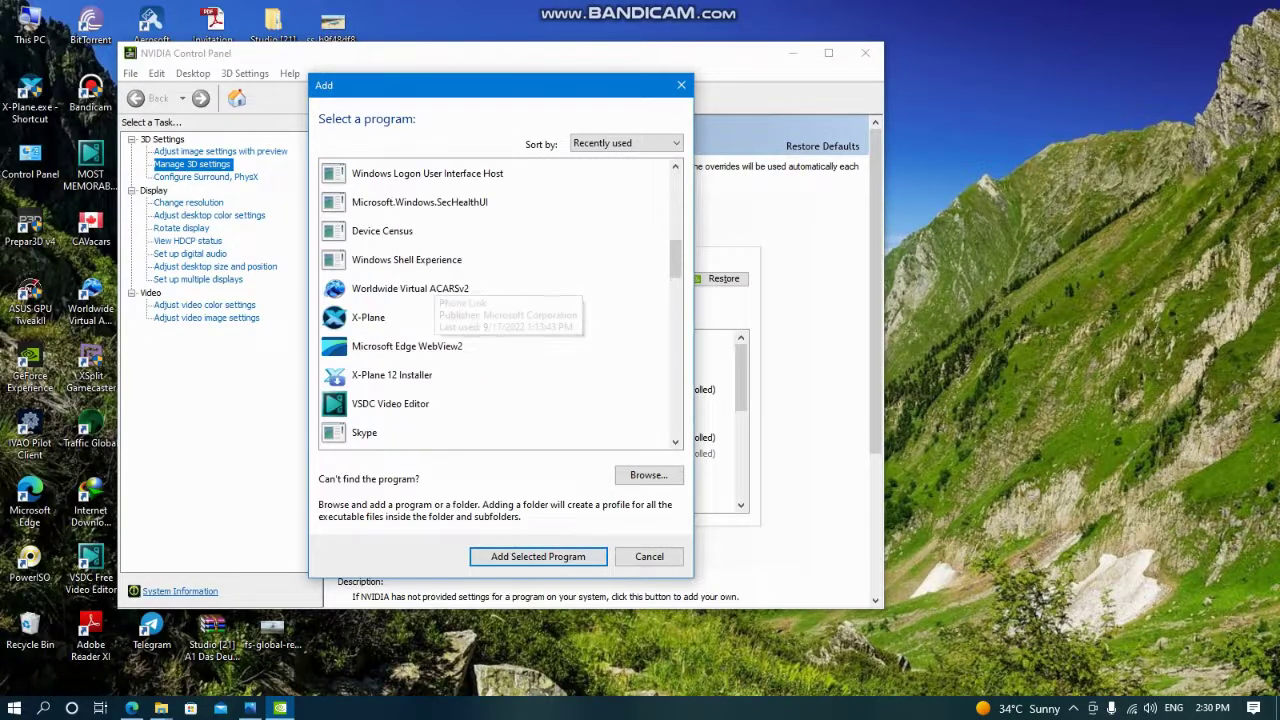
pyautogui.scroll(-1, 430, 300)
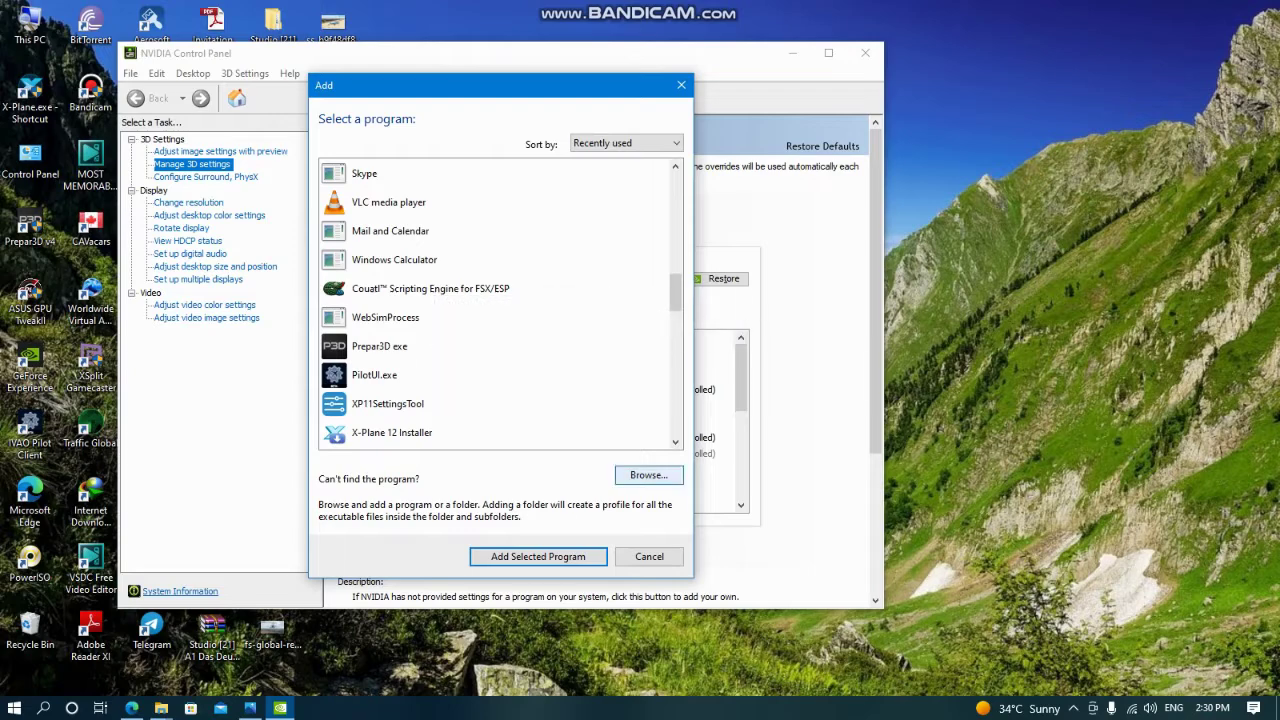
pyautogui.press('Return')
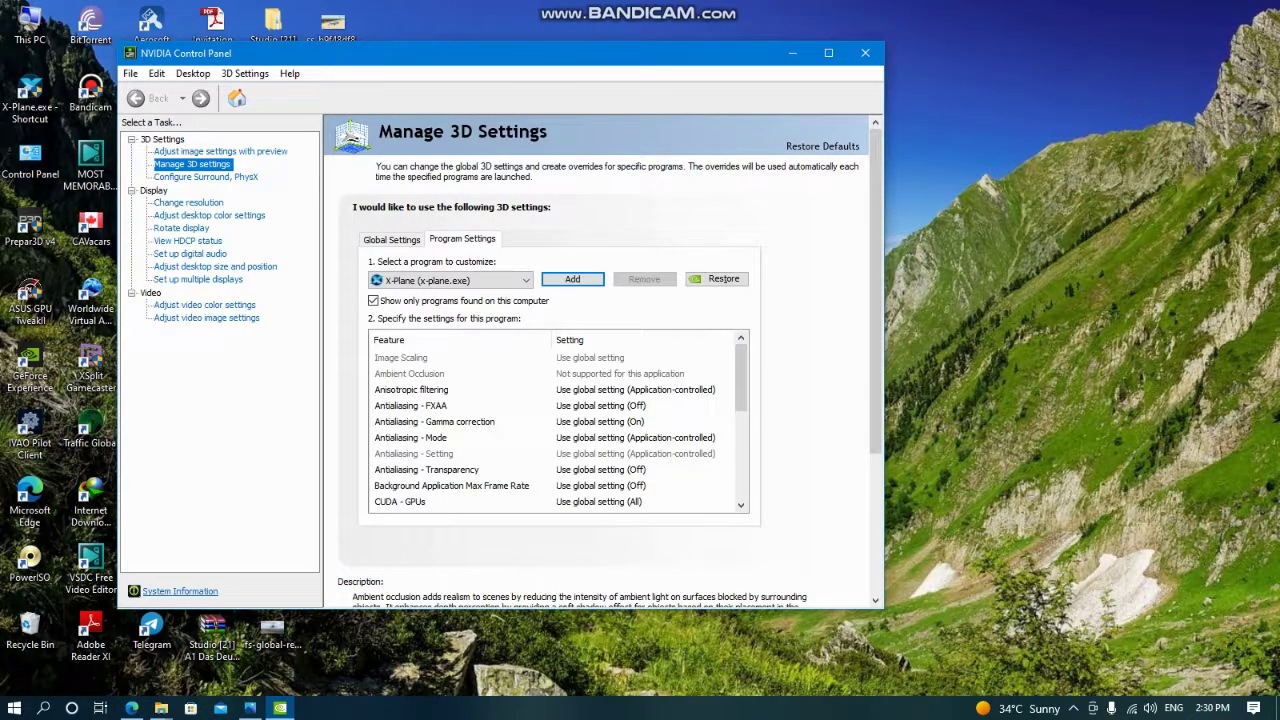
# Examine the available choices for X-Plane's OpenGL rendering GPU without changing the selection.
pyautogui.scroll(-3, 558, 430)
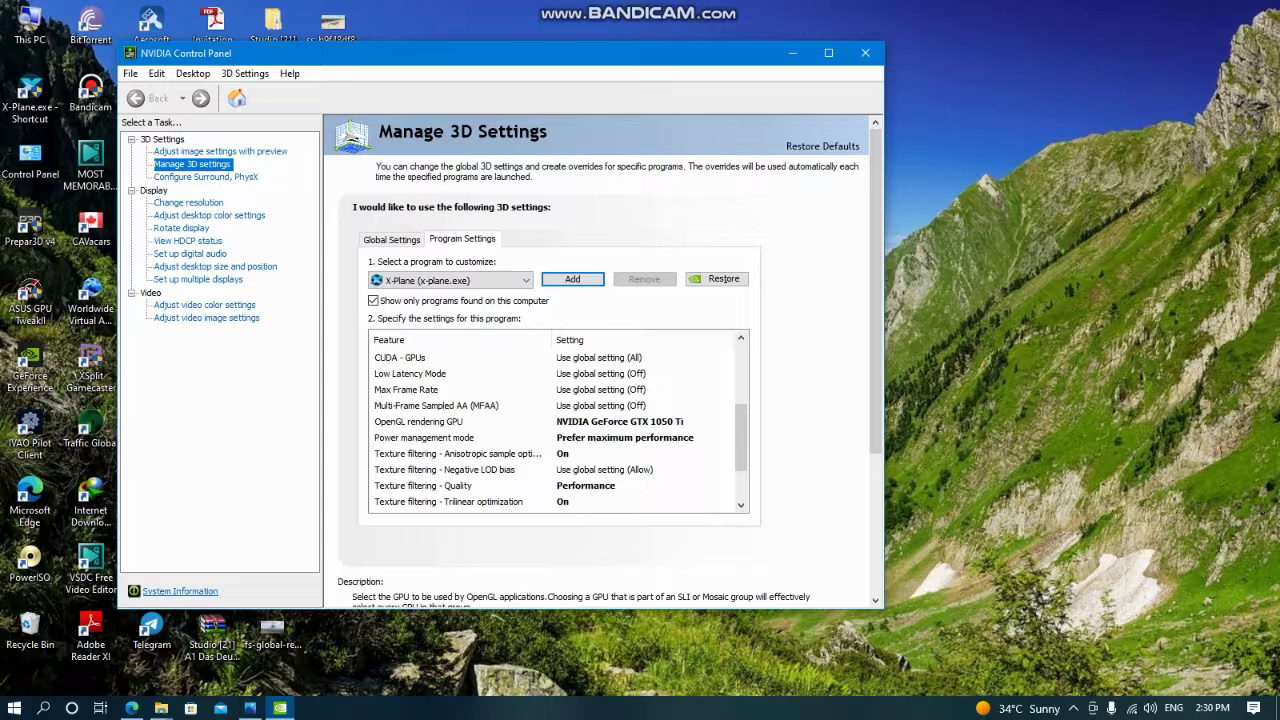
pyautogui.click(620, 421)
pyautogui.click(728, 421)
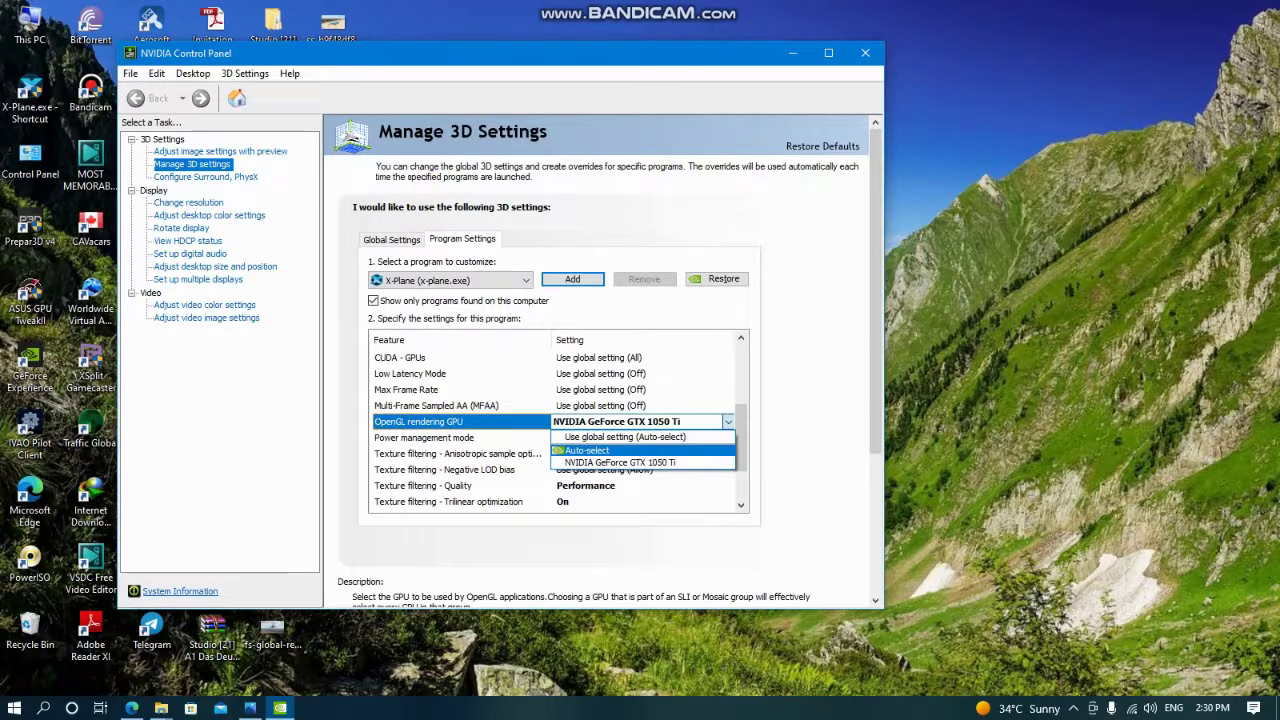
pyautogui.press('Escape')
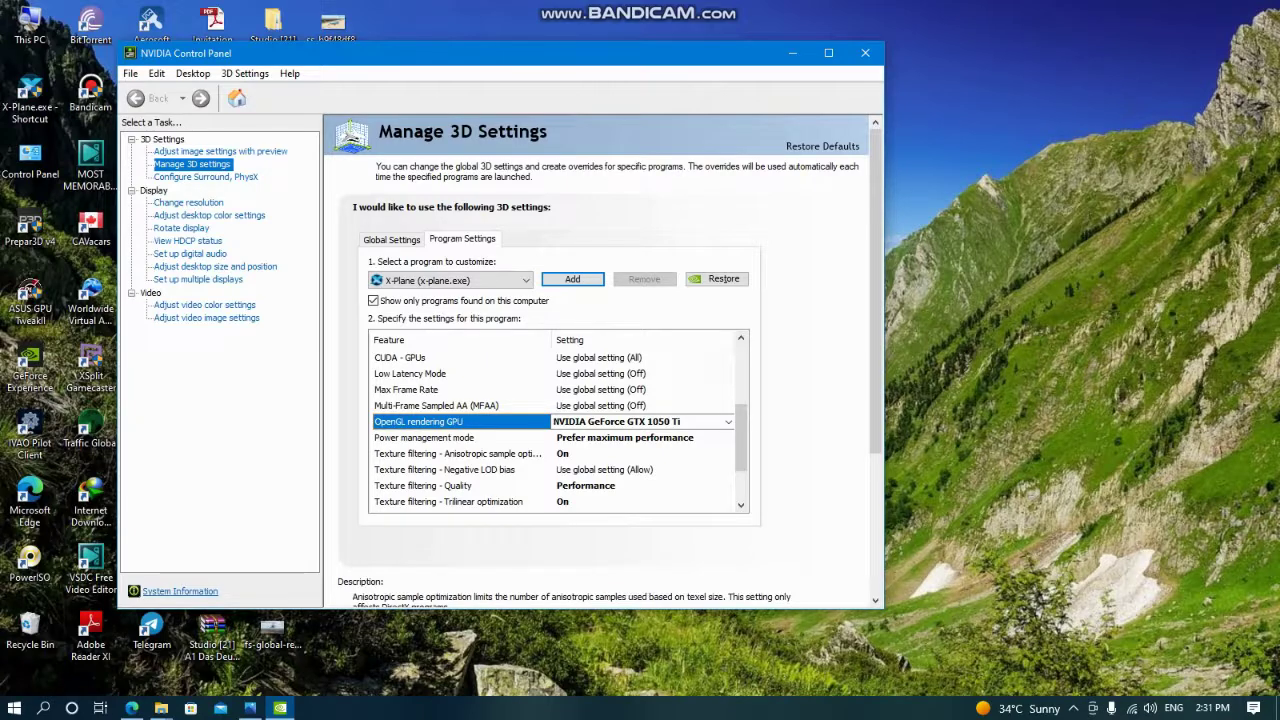
# Review X-Plane's power management, texture filtering, threaded optimization, triple buffering and vertical sync settings.
pyautogui.scroll(-1, 555, 430)
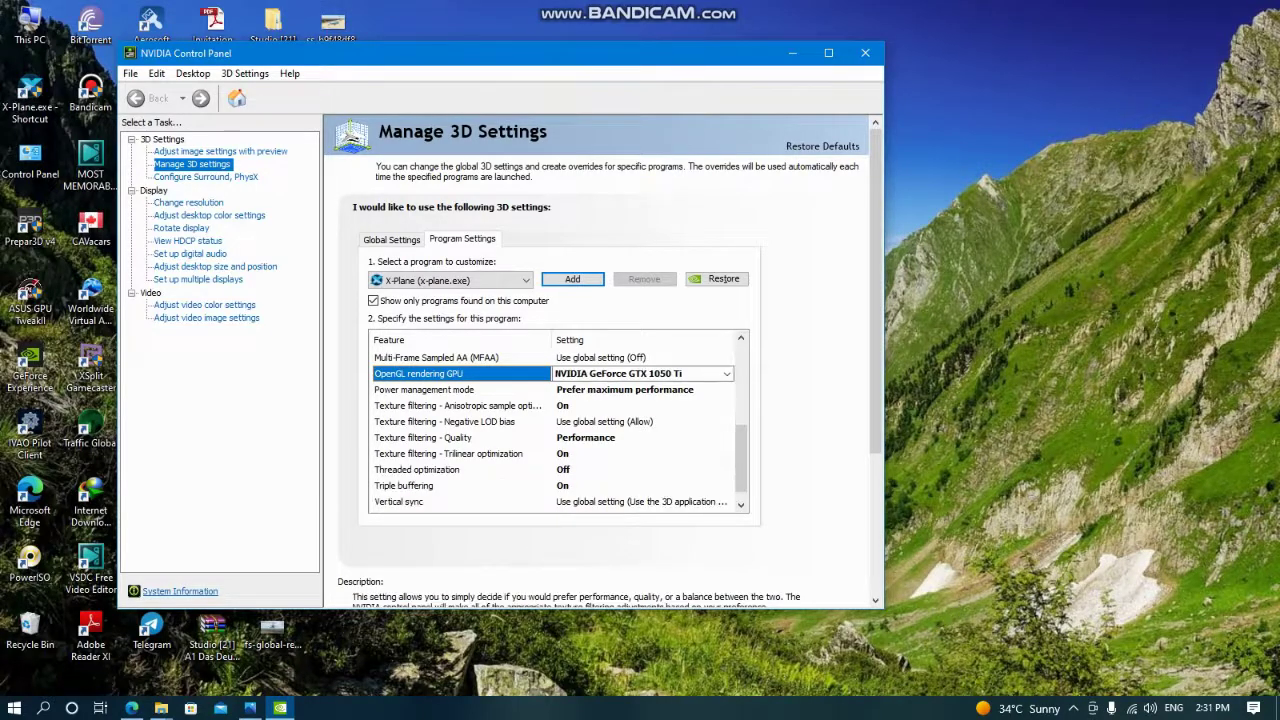
pyautogui.scroll(2, 558, 430)
pyautogui.scroll(-1, 558, 430)
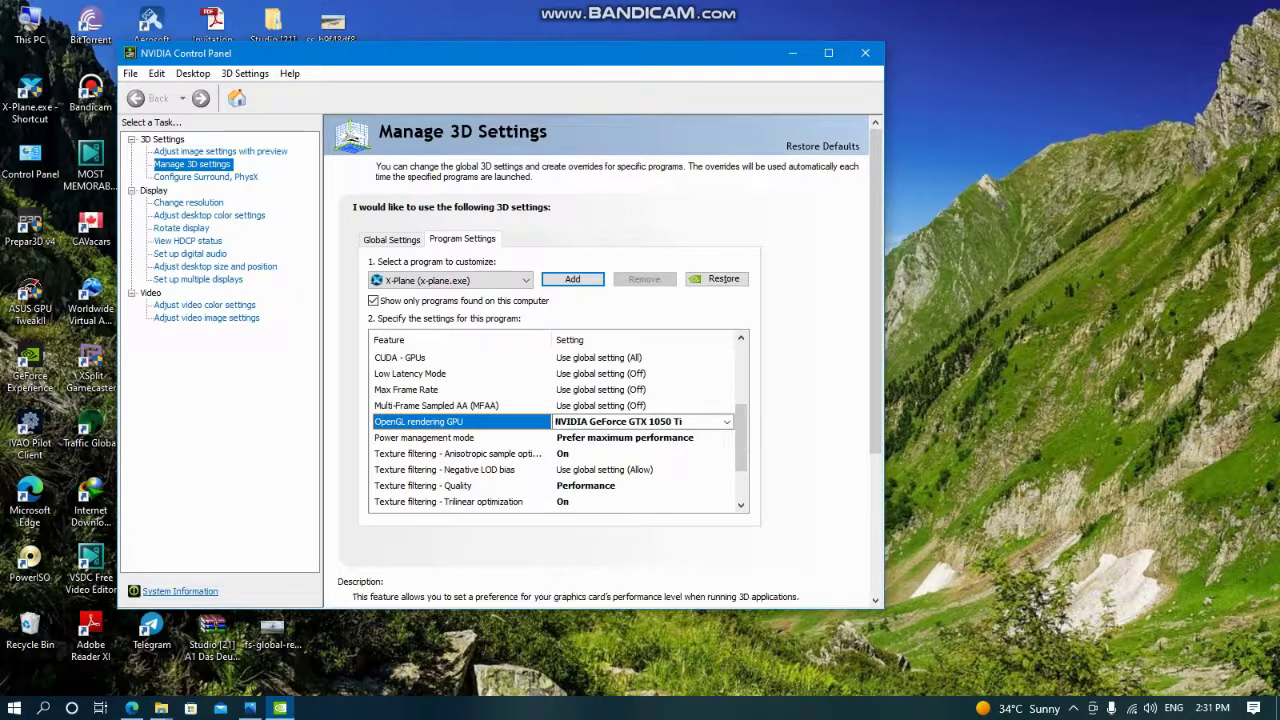
pyautogui.scroll(-1, 558, 430)
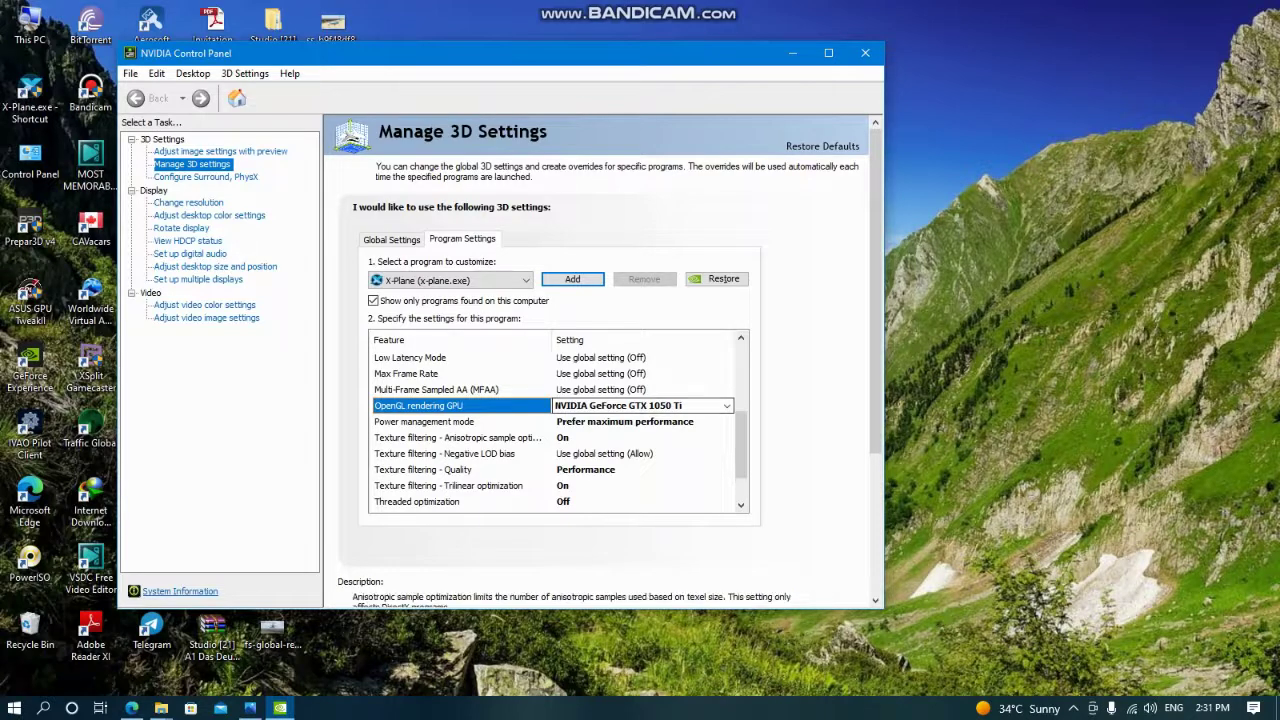
pyautogui.scroll(-1, 558, 430)
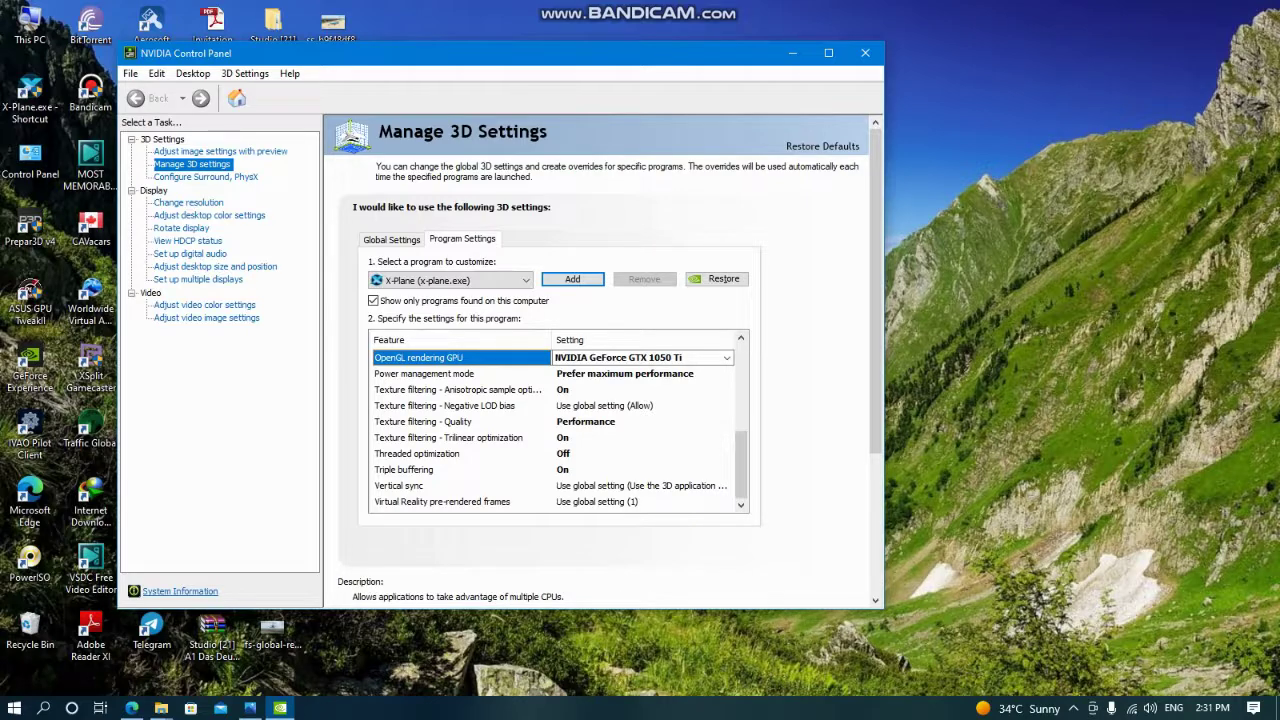
pyautogui.scroll(-4, 600, 360)
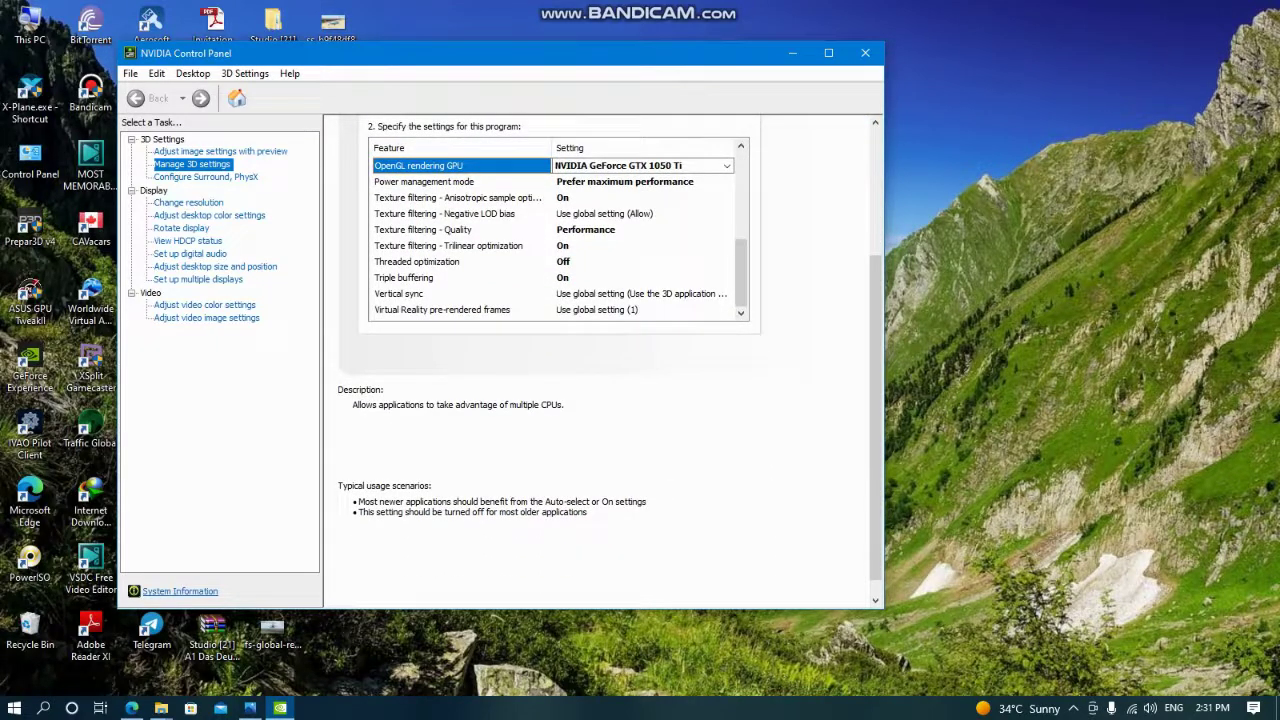
pyautogui.scroll(1, 600, 350)
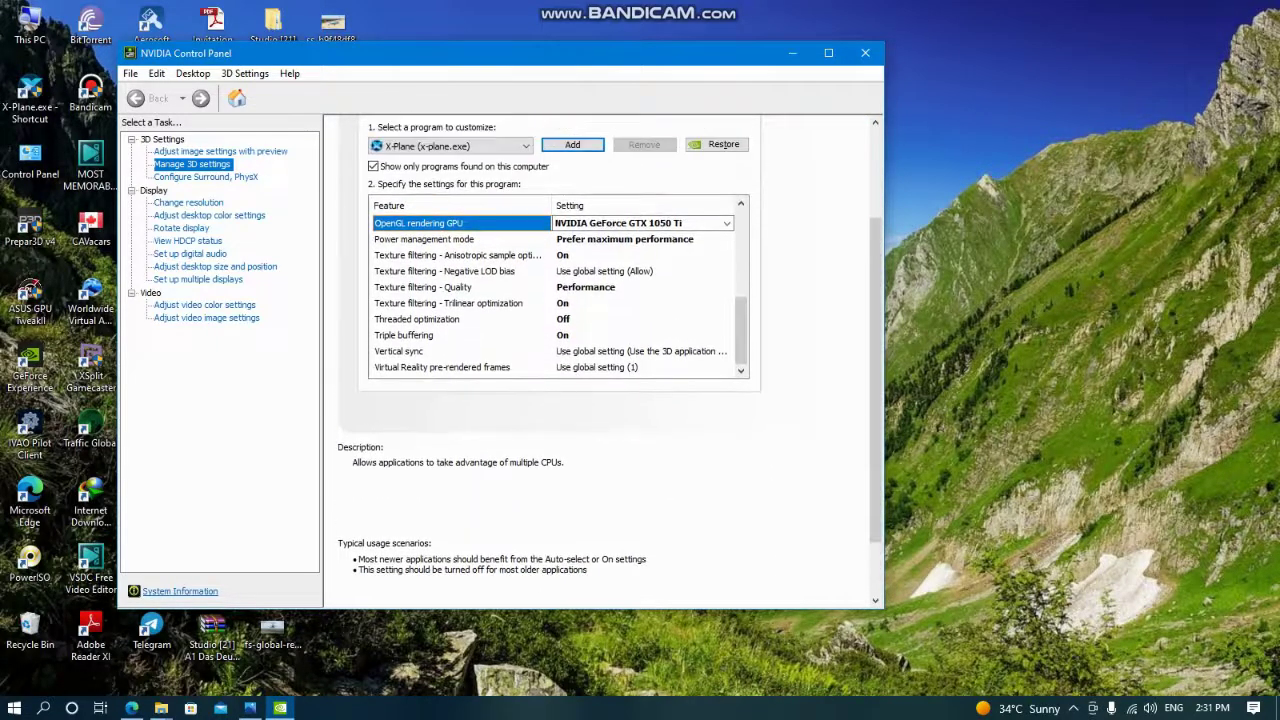
pyautogui.scroll(1, 610, 360)
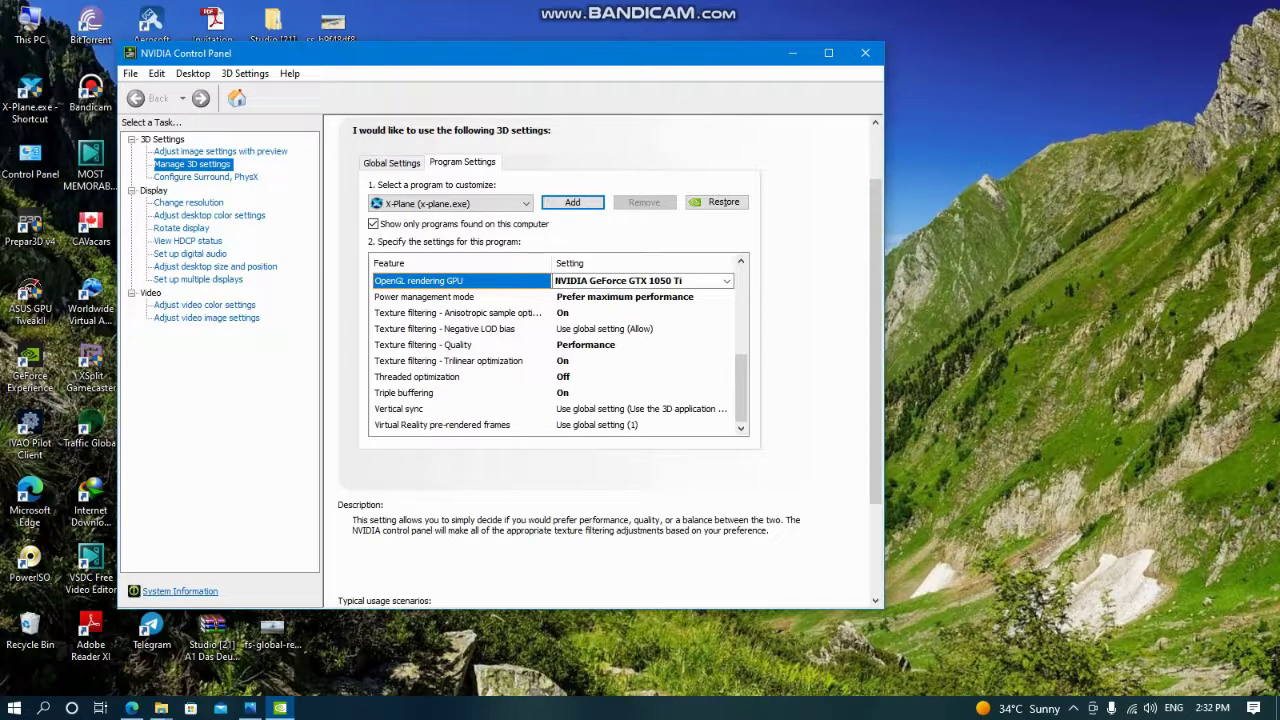
pyautogui.click(450, 328)
pyautogui.click(728, 328)
pyautogui.click(576, 357)
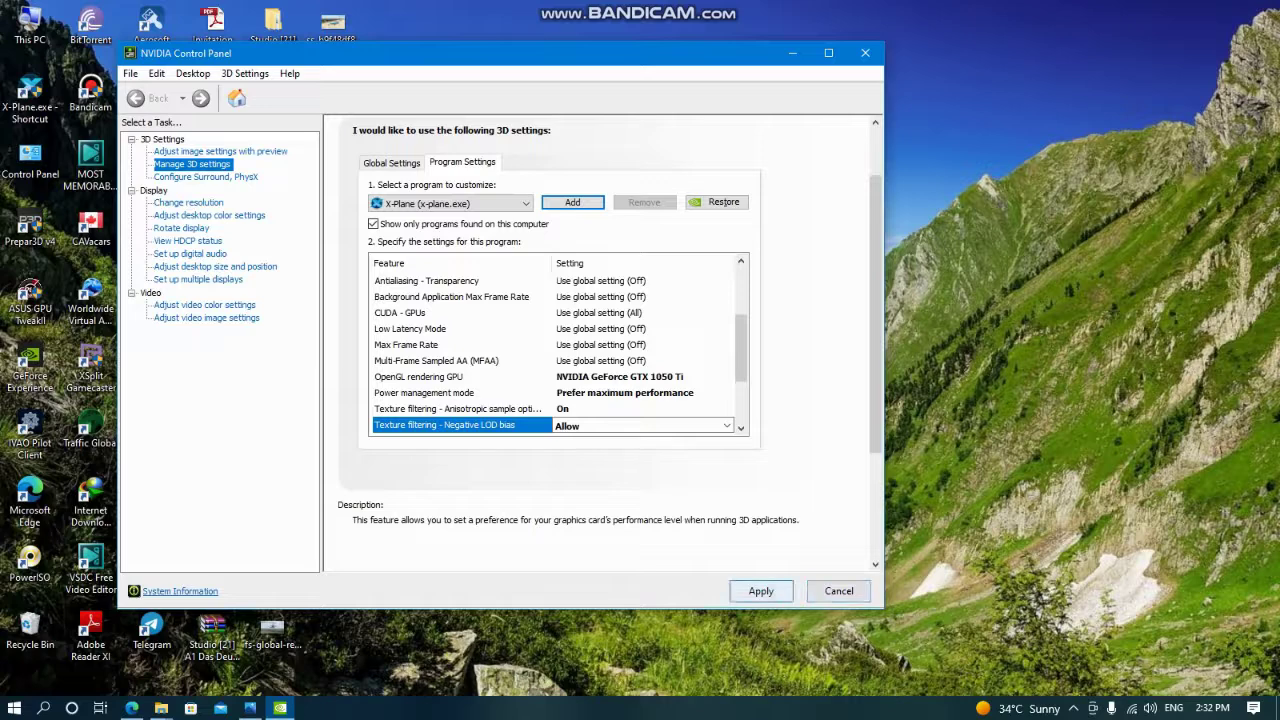
pyautogui.click(839, 591)
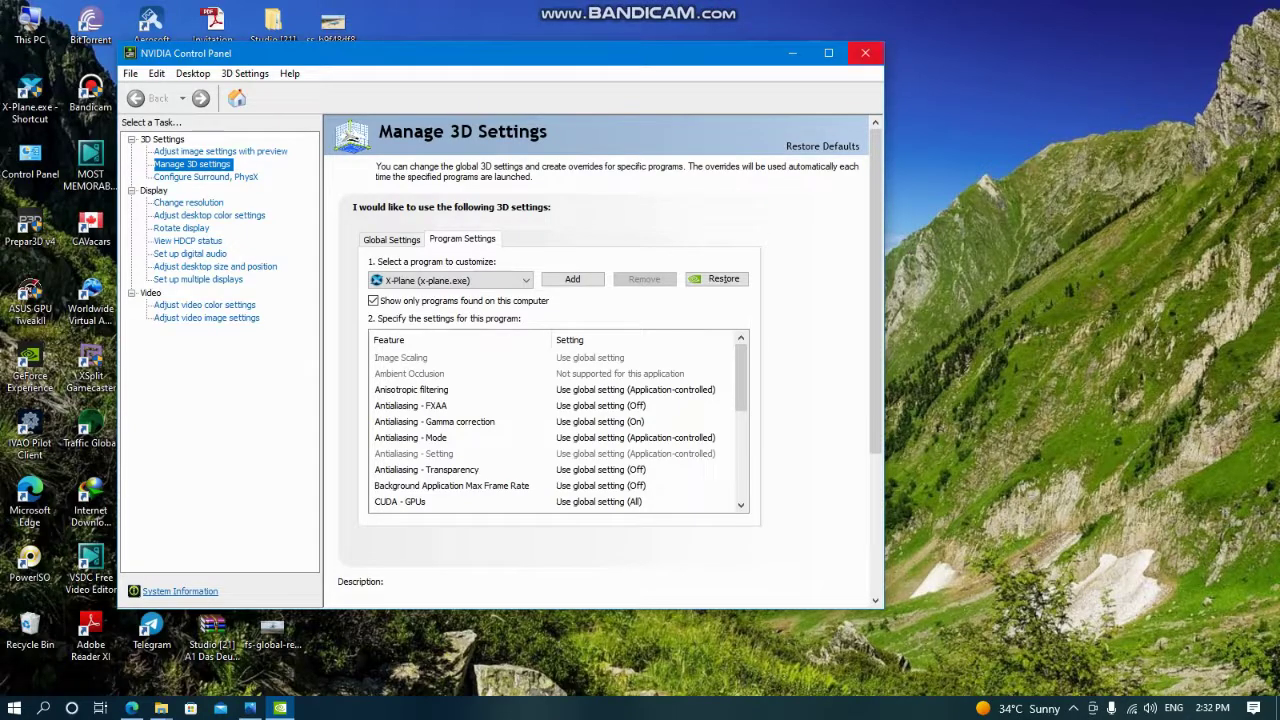
# Close the NVIDIA Control Panel, switch to Microsoft Edge and search Google for "flywithlua xp11".
pyautogui.click(865, 53)
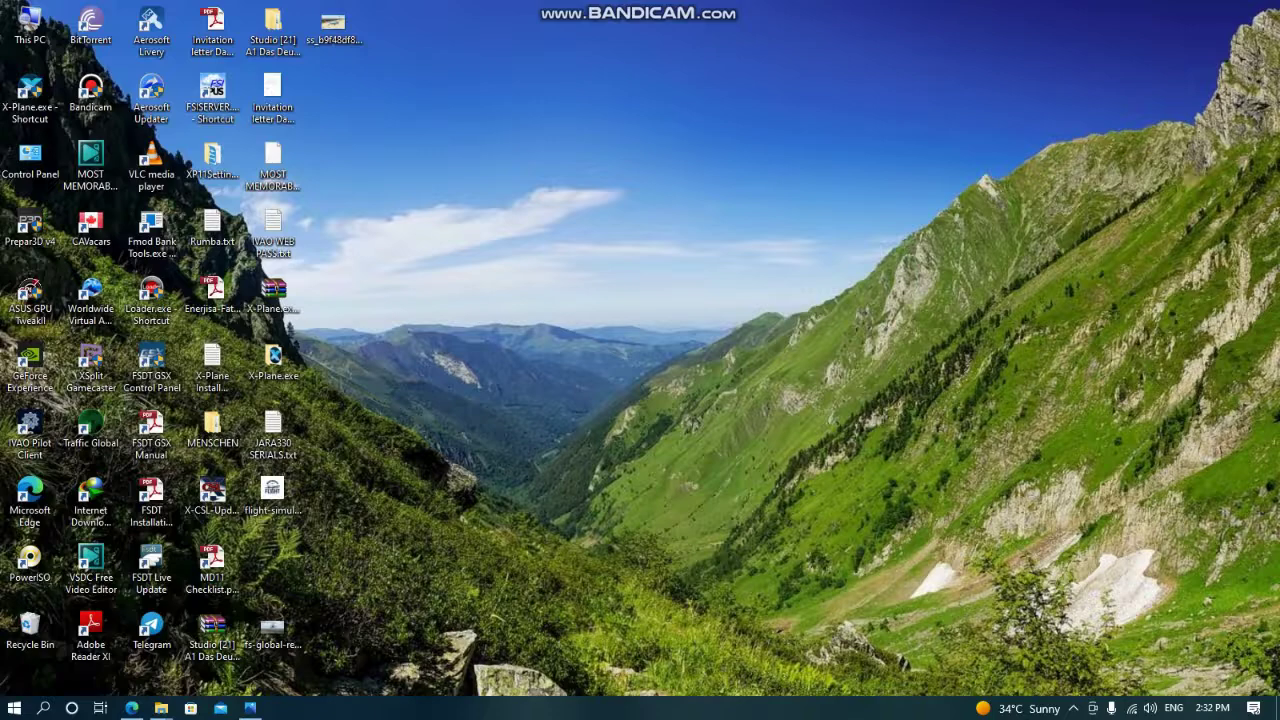
pyautogui.click(131, 708)
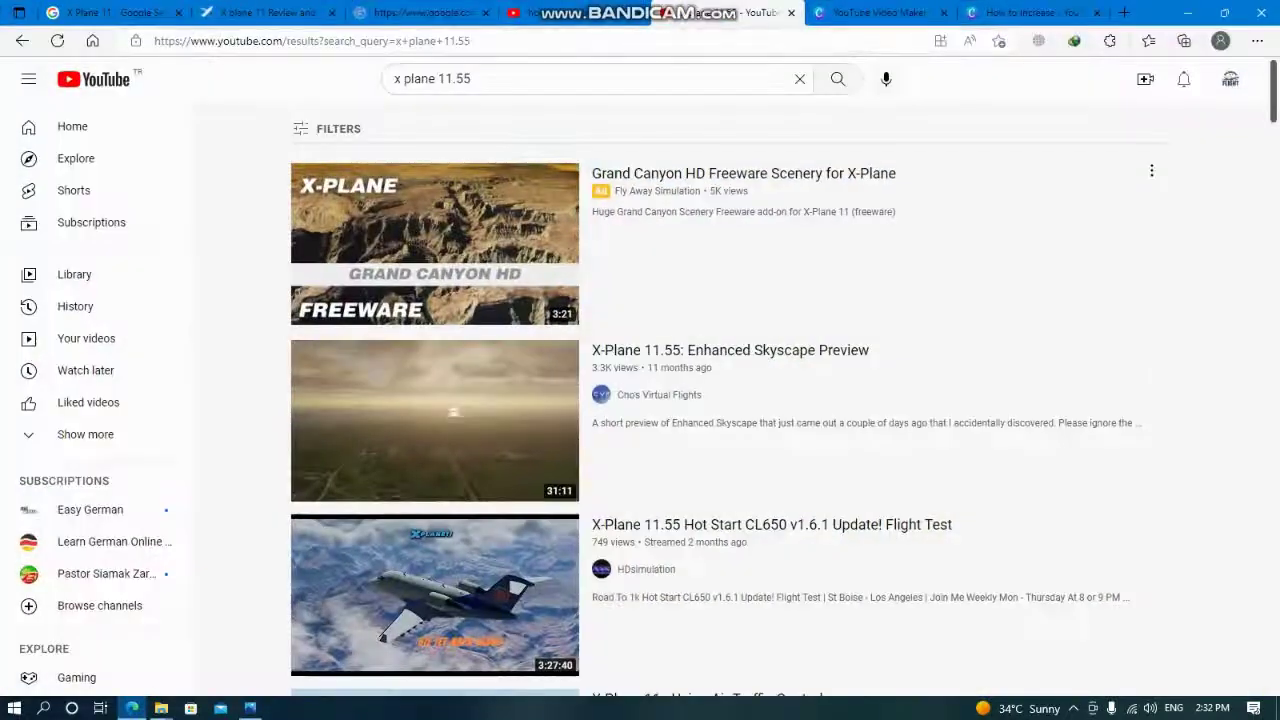
pyautogui.hotkey('ctrl', '1')
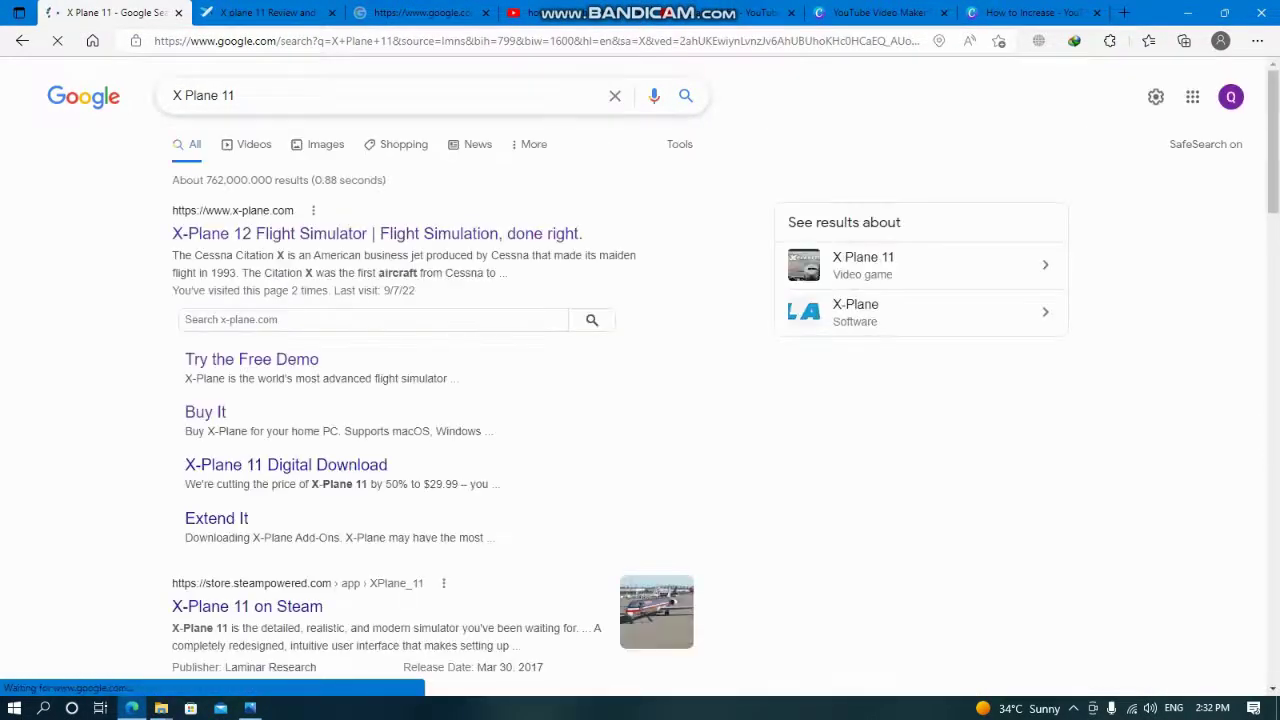
pyautogui.click(615, 95)
pyautogui.write('Flyw')
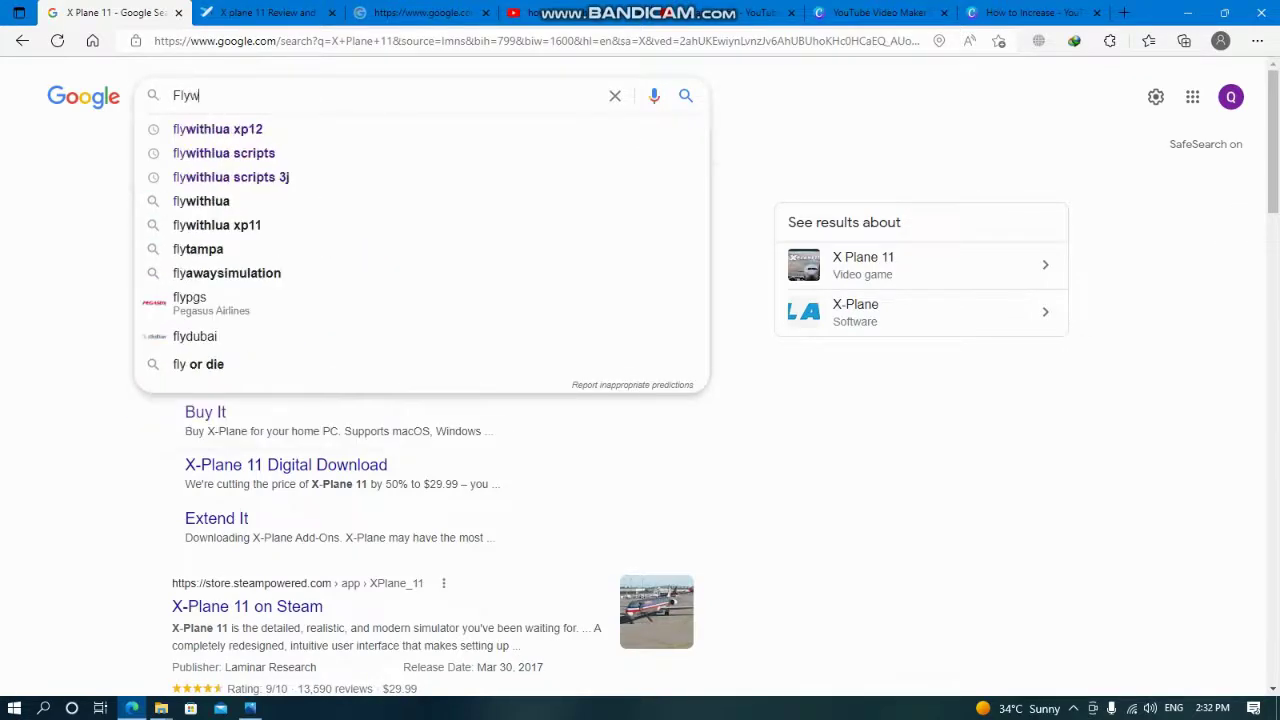
pyautogui.write('ithlu')
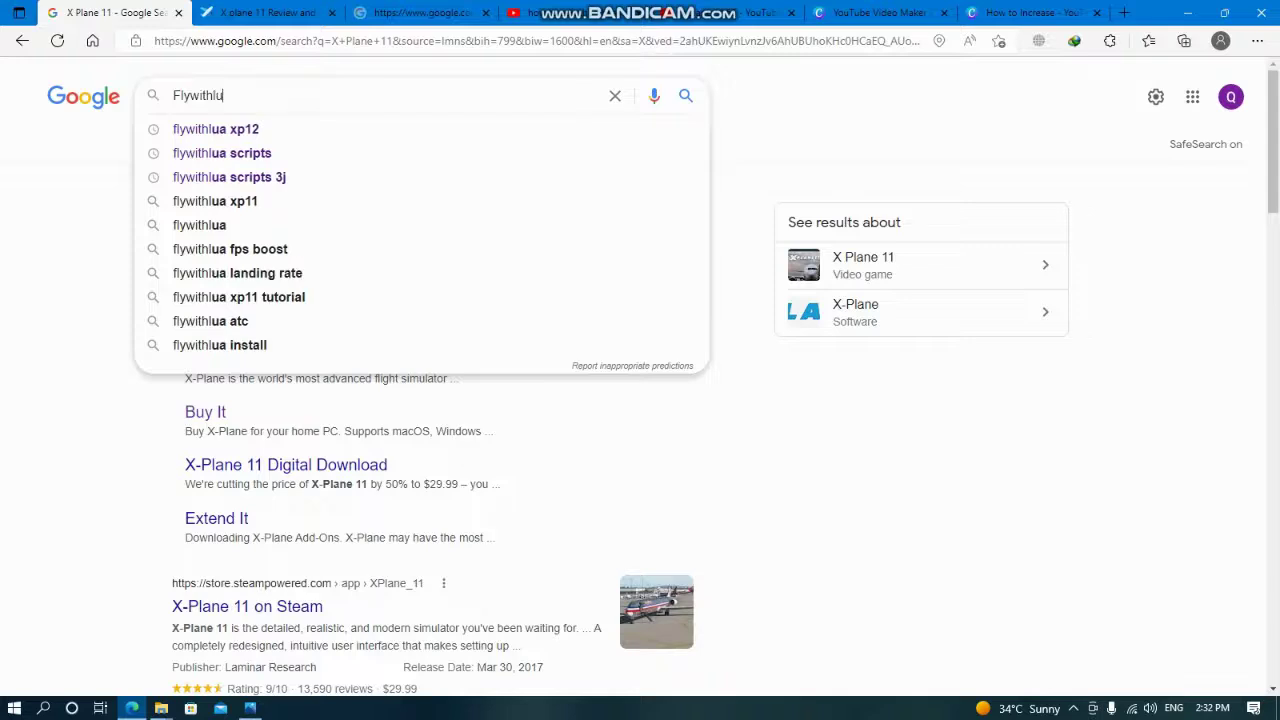
pyautogui.write('a')
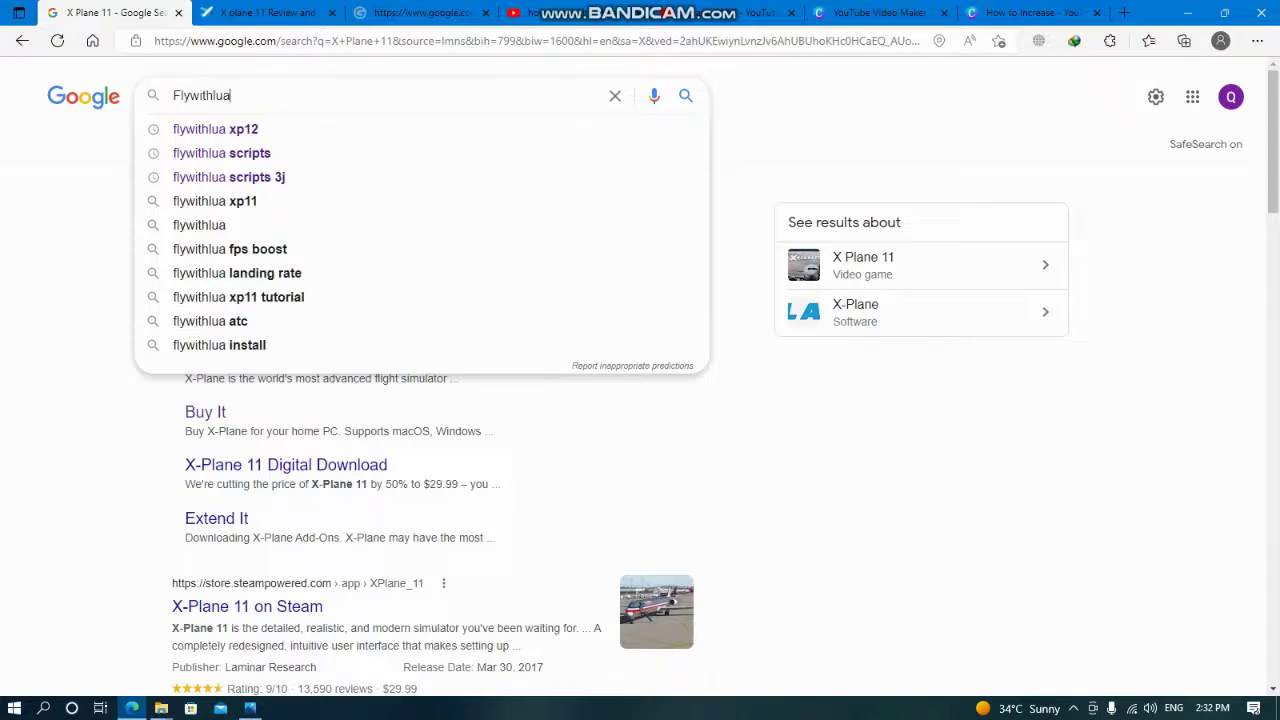
pyautogui.click(215, 201)
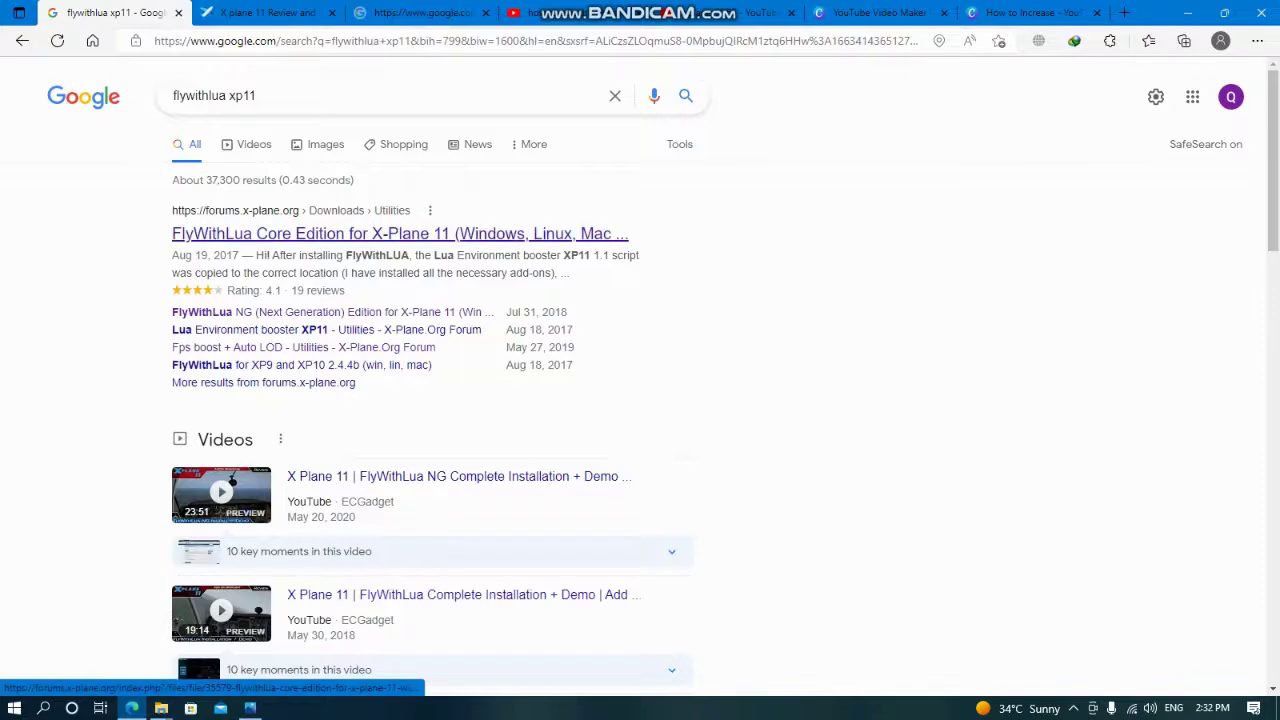
# Open the FlyWithLua Core Edition and FlyWithLua NG Edition download pages for X-Plane 11 in new tabs and review their descriptions.
pyautogui.rightClick(331, 234)
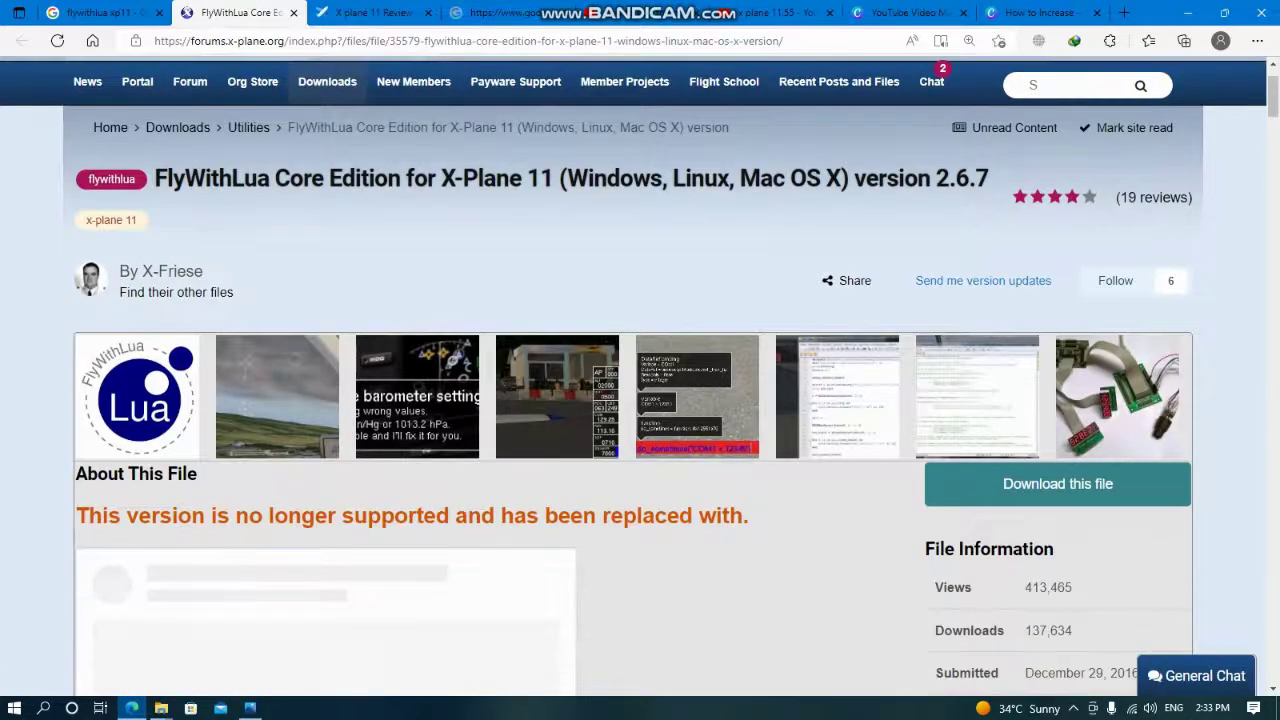
pyautogui.scroll(-4, 640, 370)
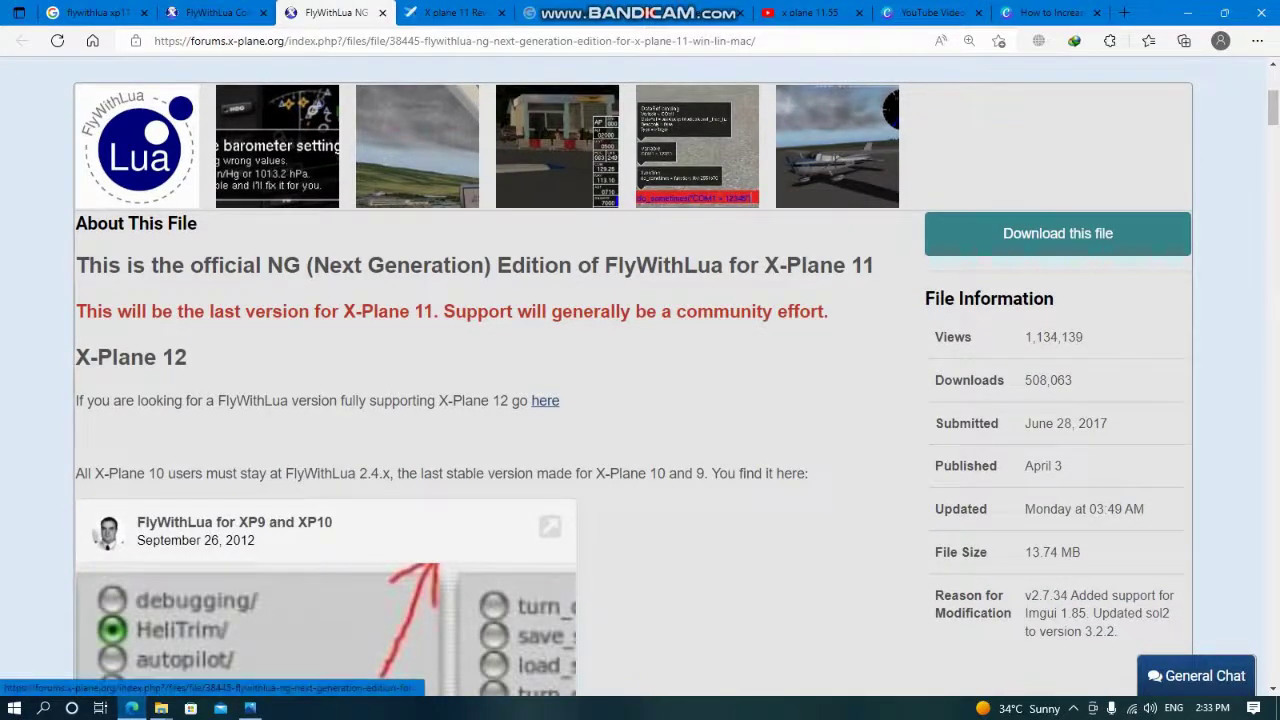
pyautogui.scroll(-2, 640, 376)
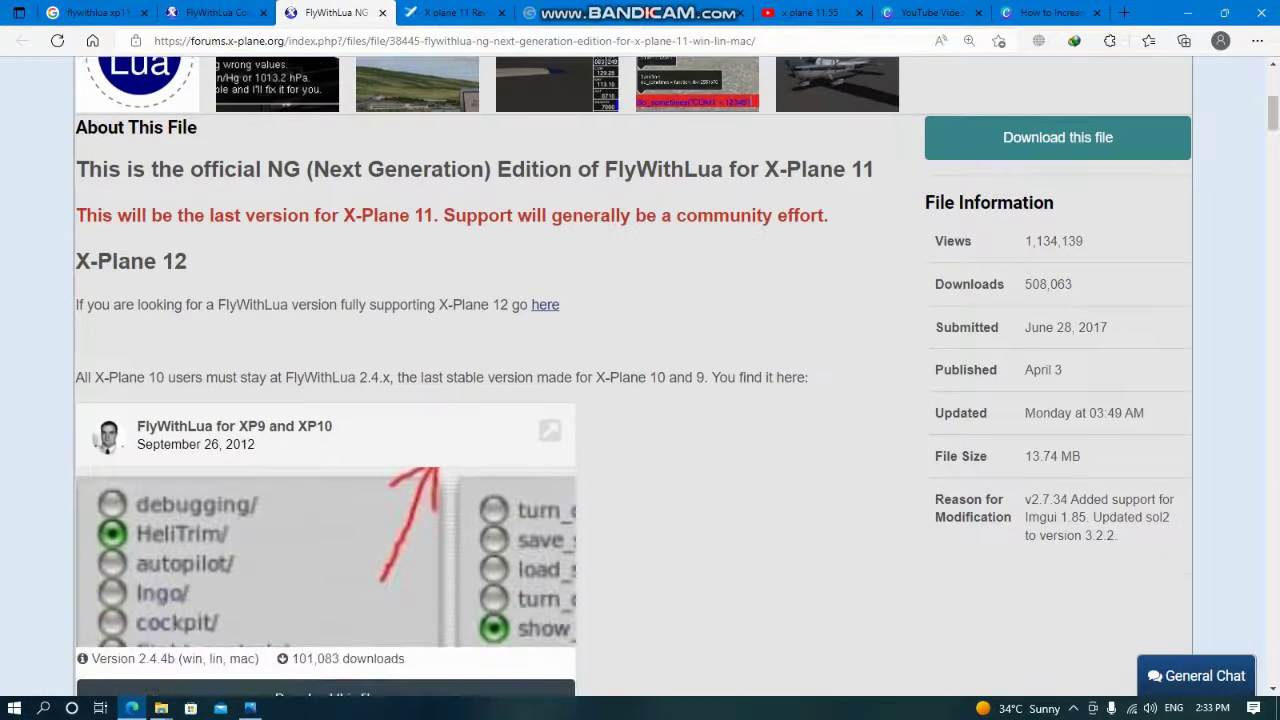
# Leave the browser, open the Resources\plugins folder of X PLANE 11 on Expansion Drive (G:) in File Explorer, and close it after viewing.
pyautogui.click(1187, 12)
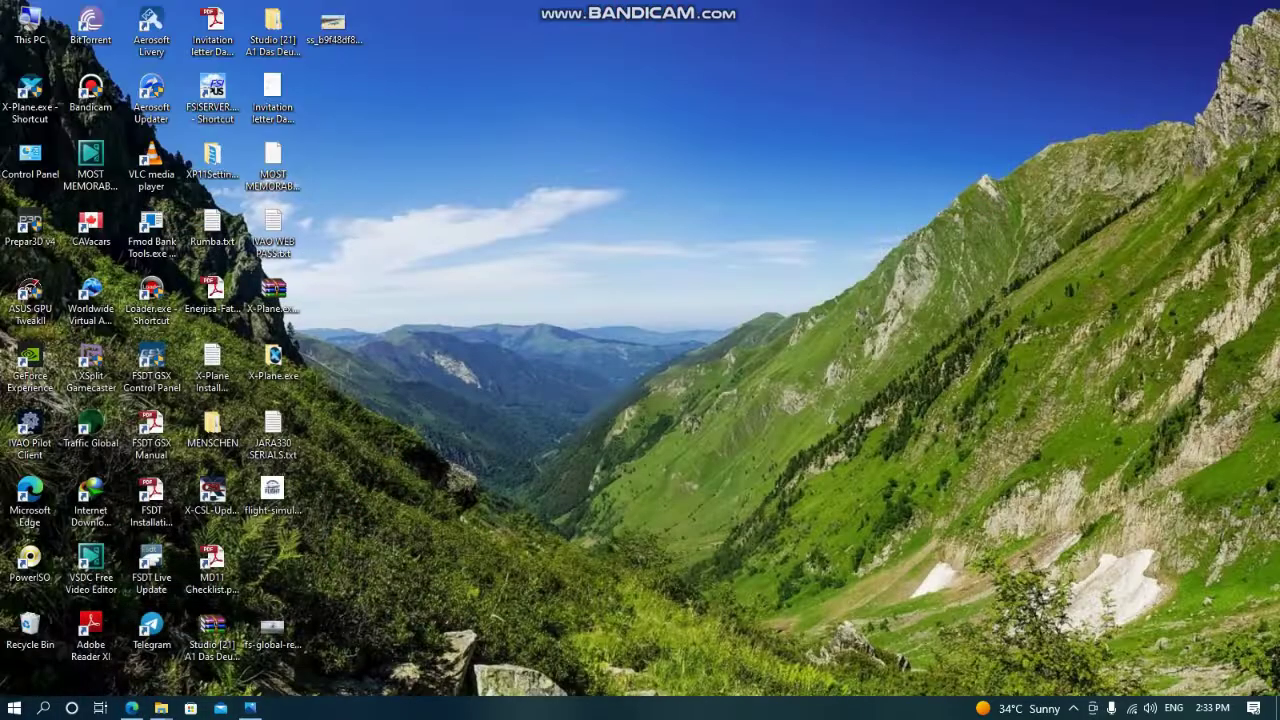
pyautogui.doubleClick(30, 24)
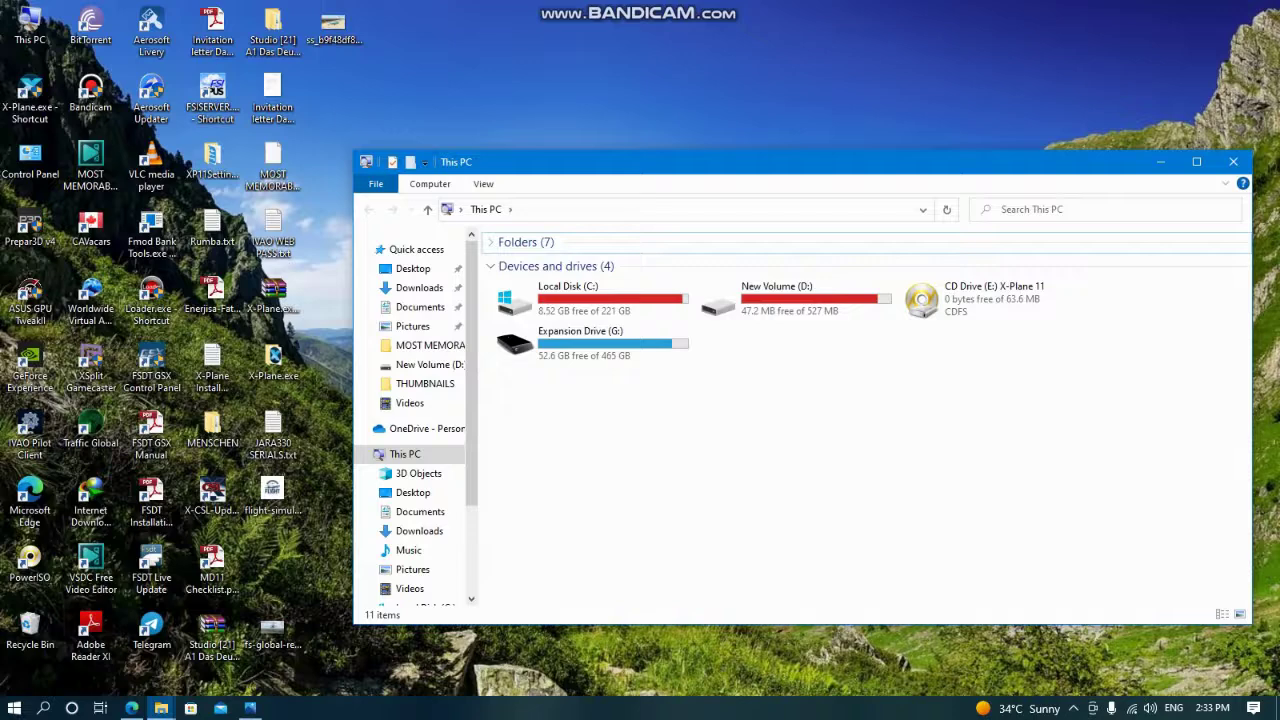
pyautogui.doubleClick(580, 343)
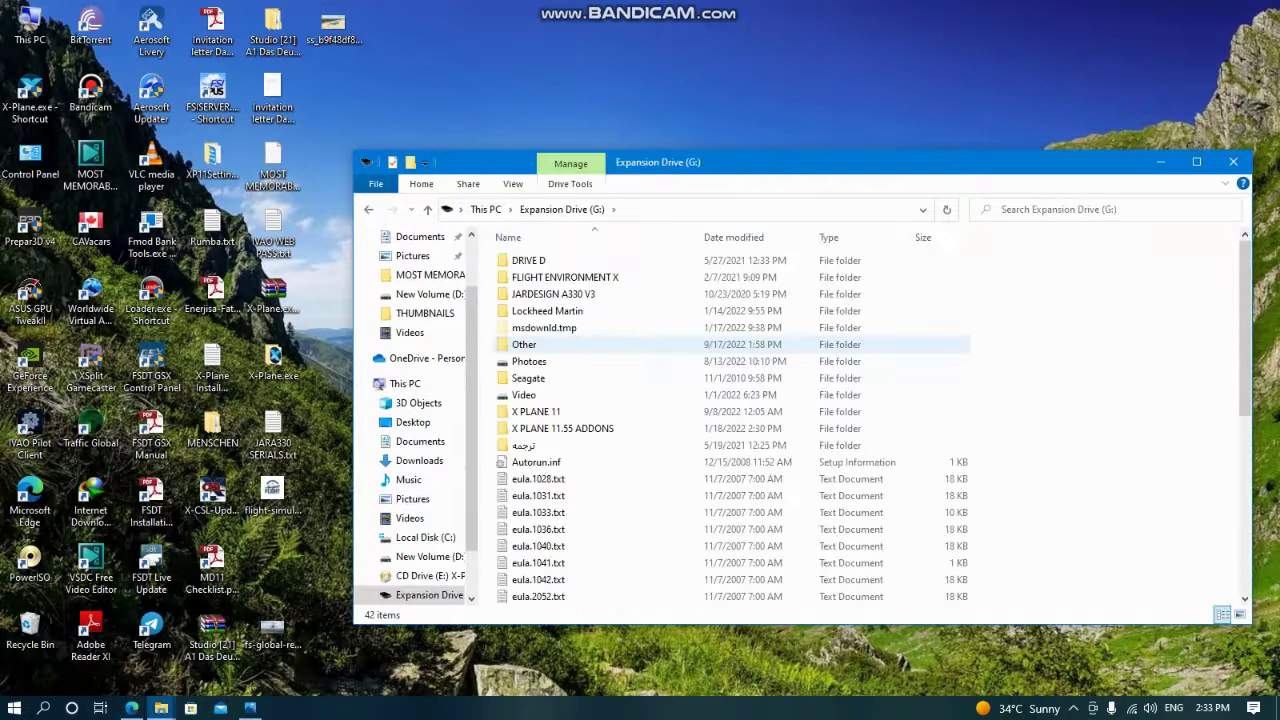
pyautogui.doubleClick(556, 411)
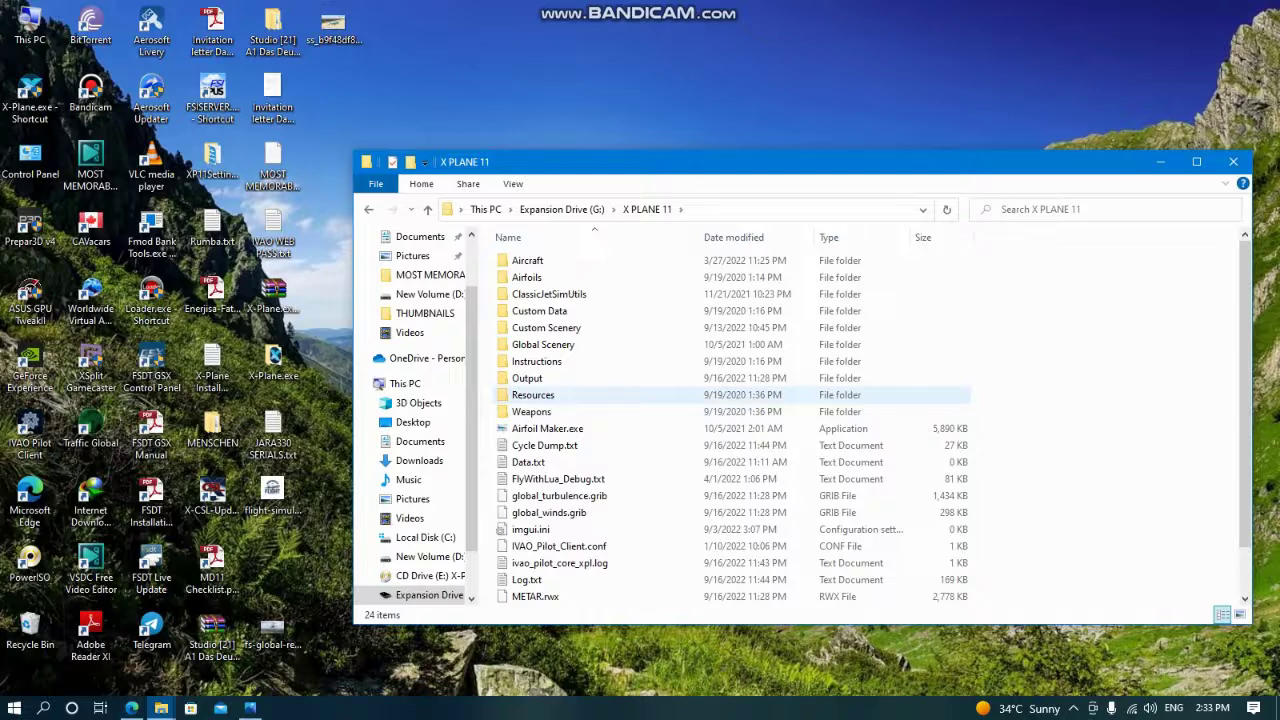
pyautogui.doubleClick(533, 395)
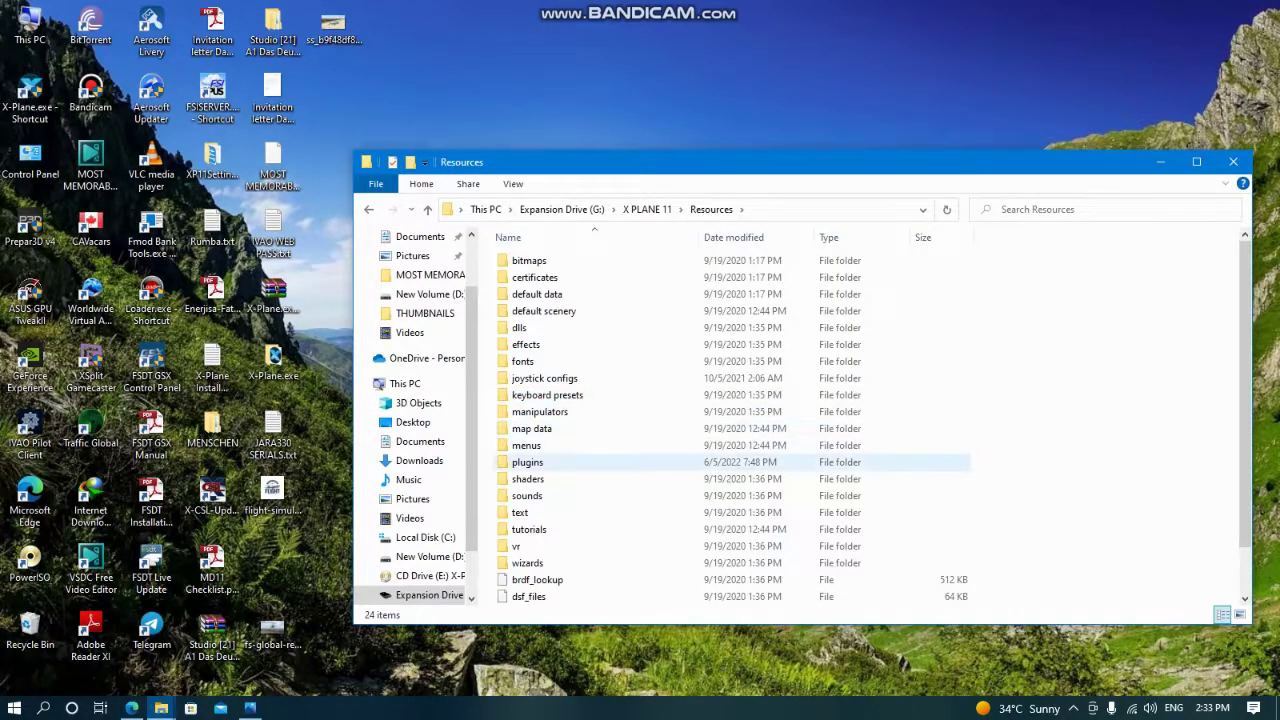
pyautogui.doubleClick(527, 462)
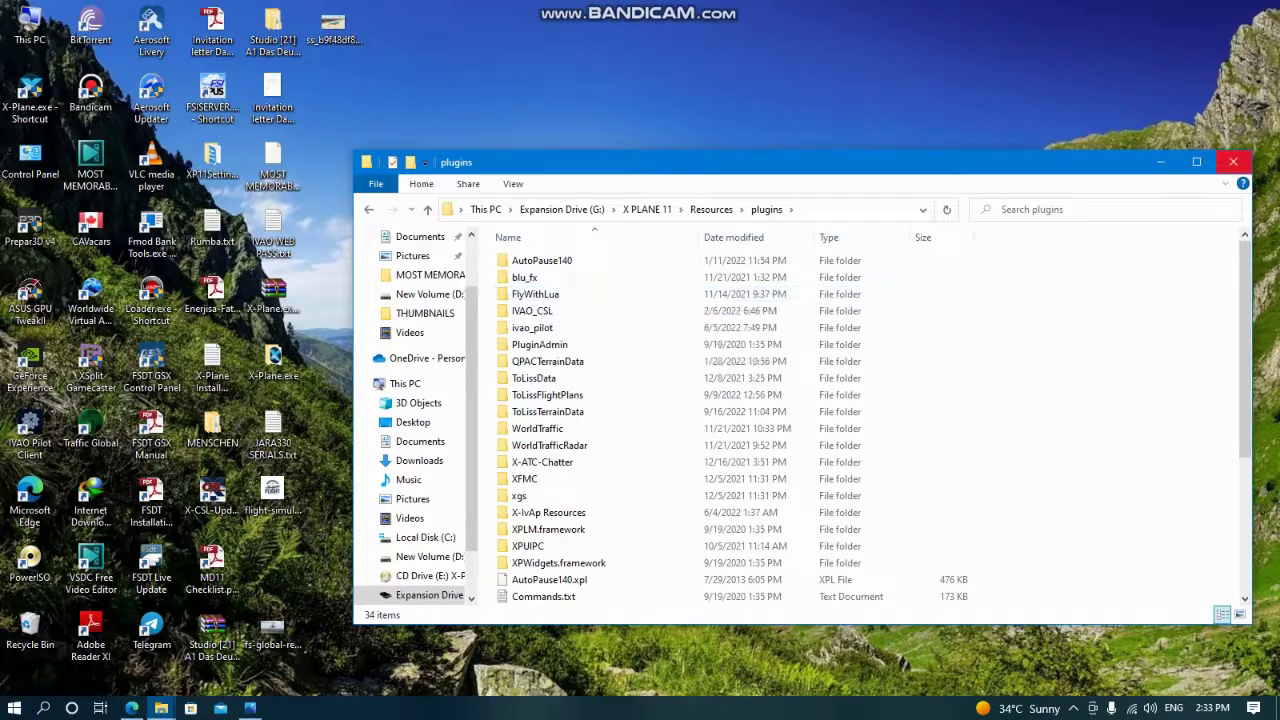
pyautogui.click(1233, 161)
# Switch back to Microsoft Edge and review the FlyWithLua NG Edition download page.
pyautogui.click(131, 708)
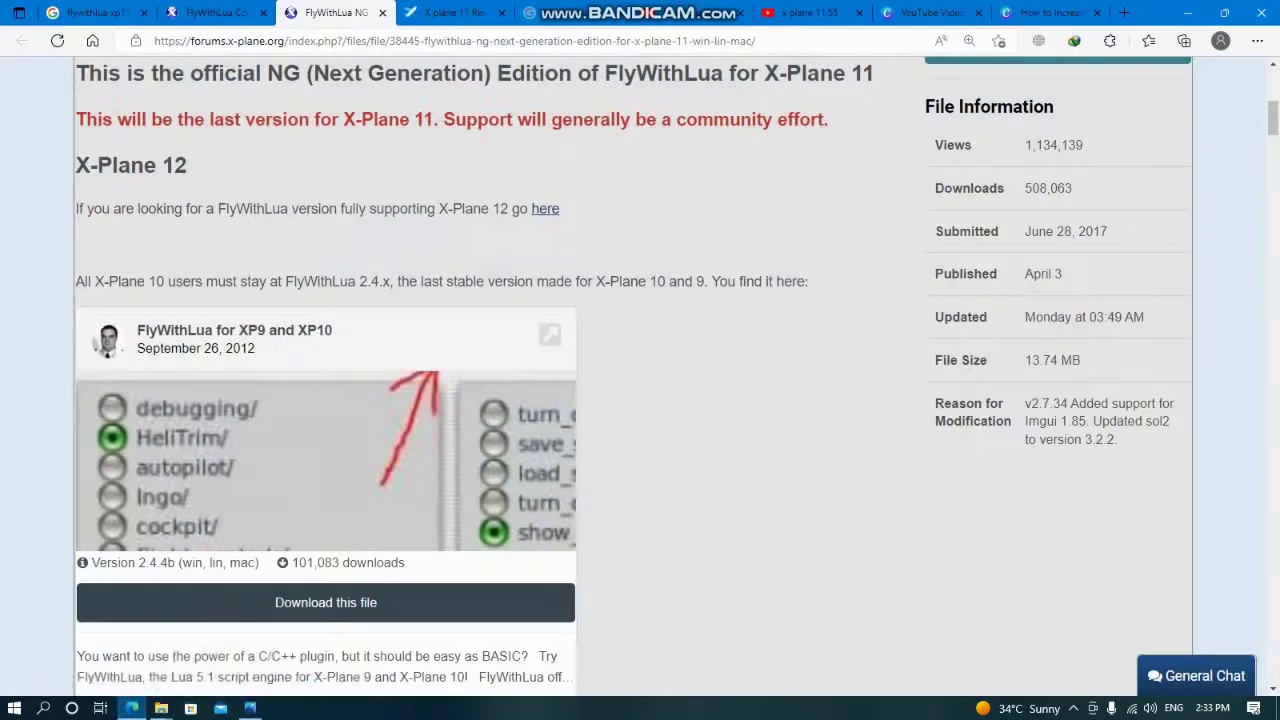
pyautogui.scroll(6, 640, 376)
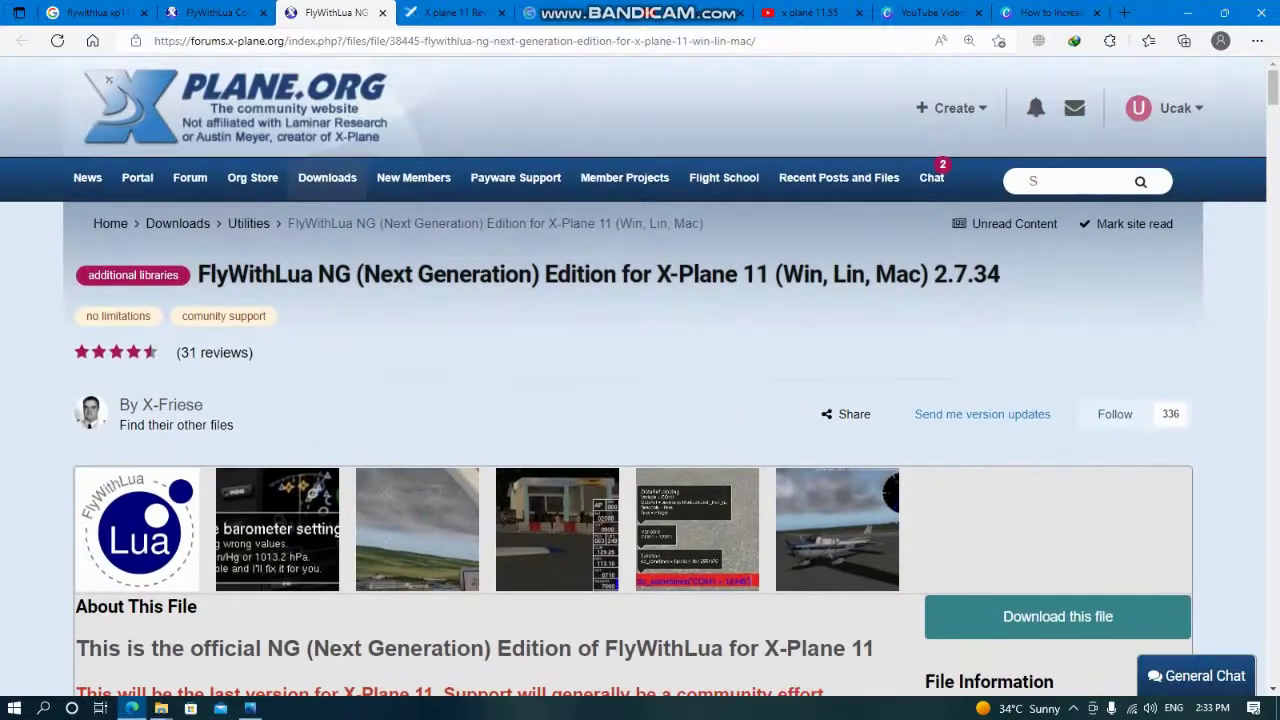
pyautogui.scroll(-3, 640, 376)
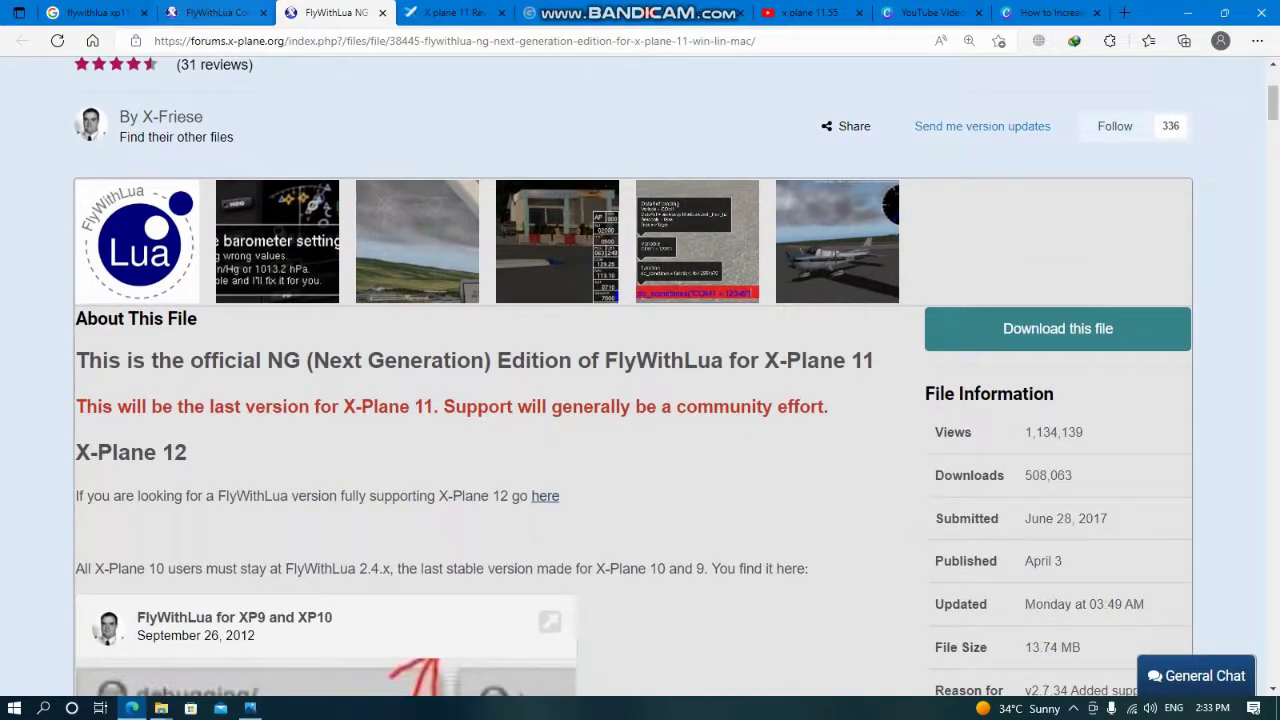
# Search Google for "flywithlua remove shadows xp11" and look through the results.
pyautogui.hotkey('ctrl', '1')
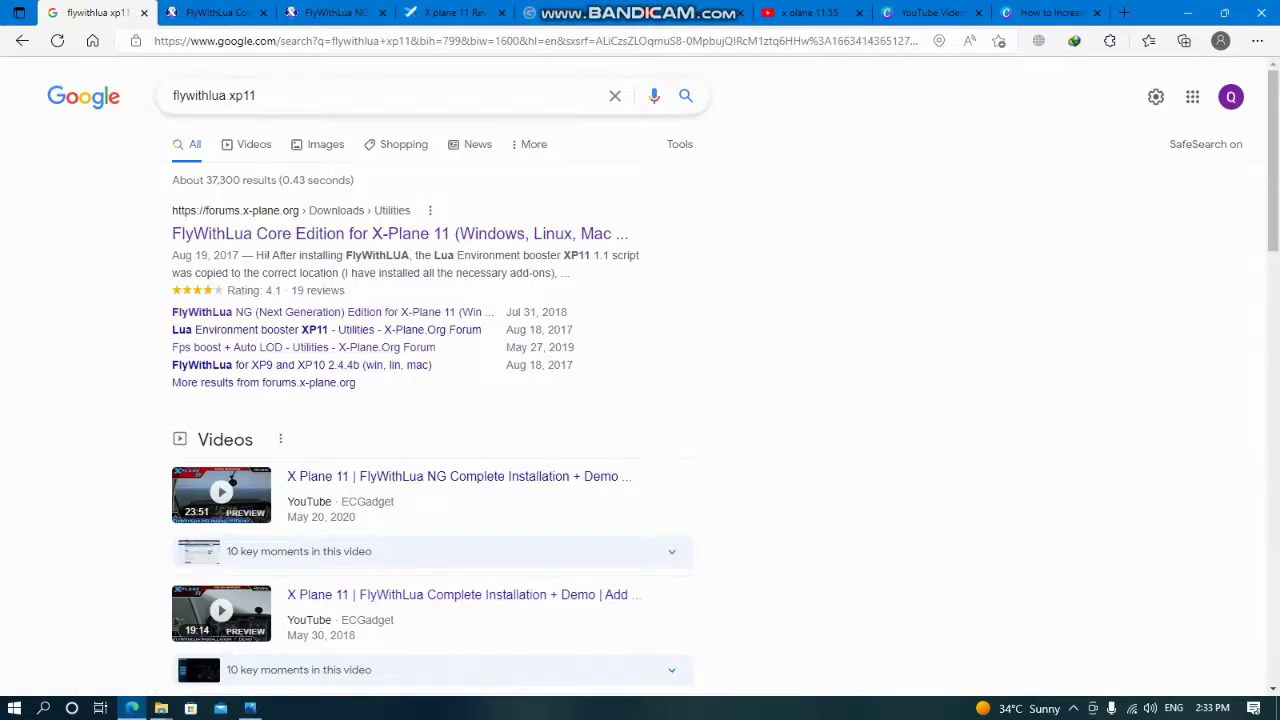
pyautogui.moveTo(257, 95); pyautogui.dragTo(229, 95)
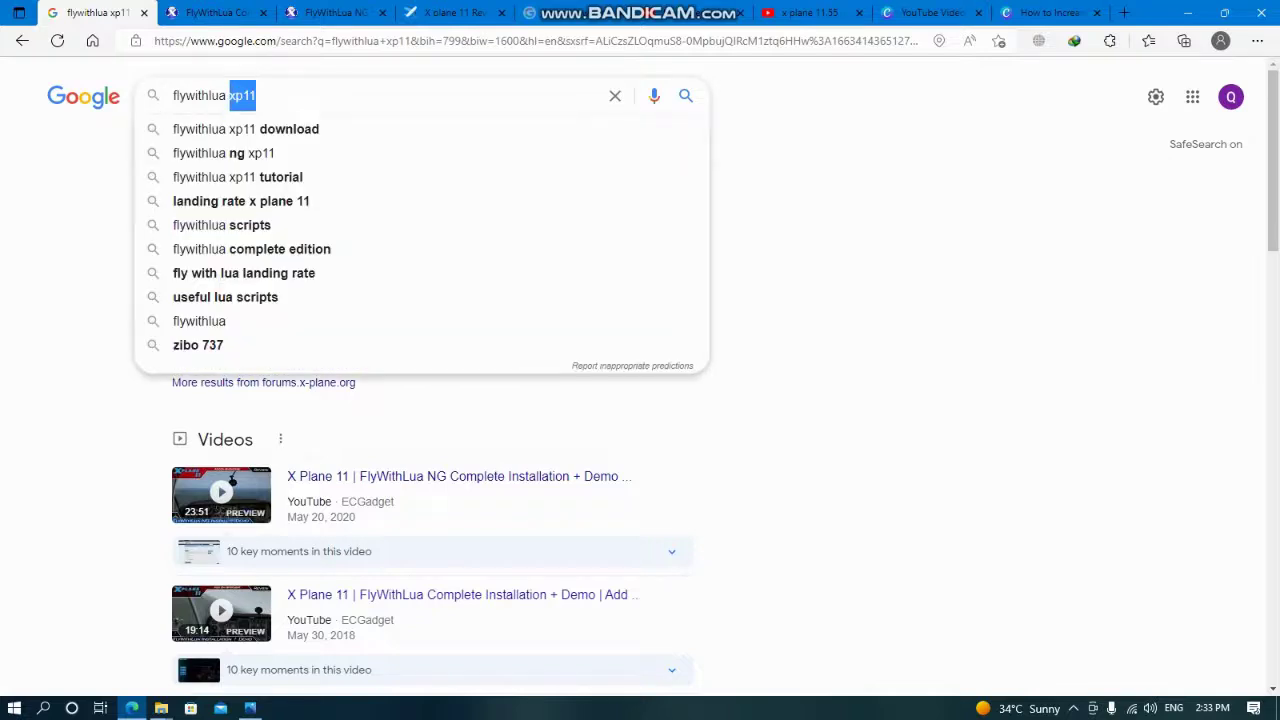
pyautogui.write('rem')
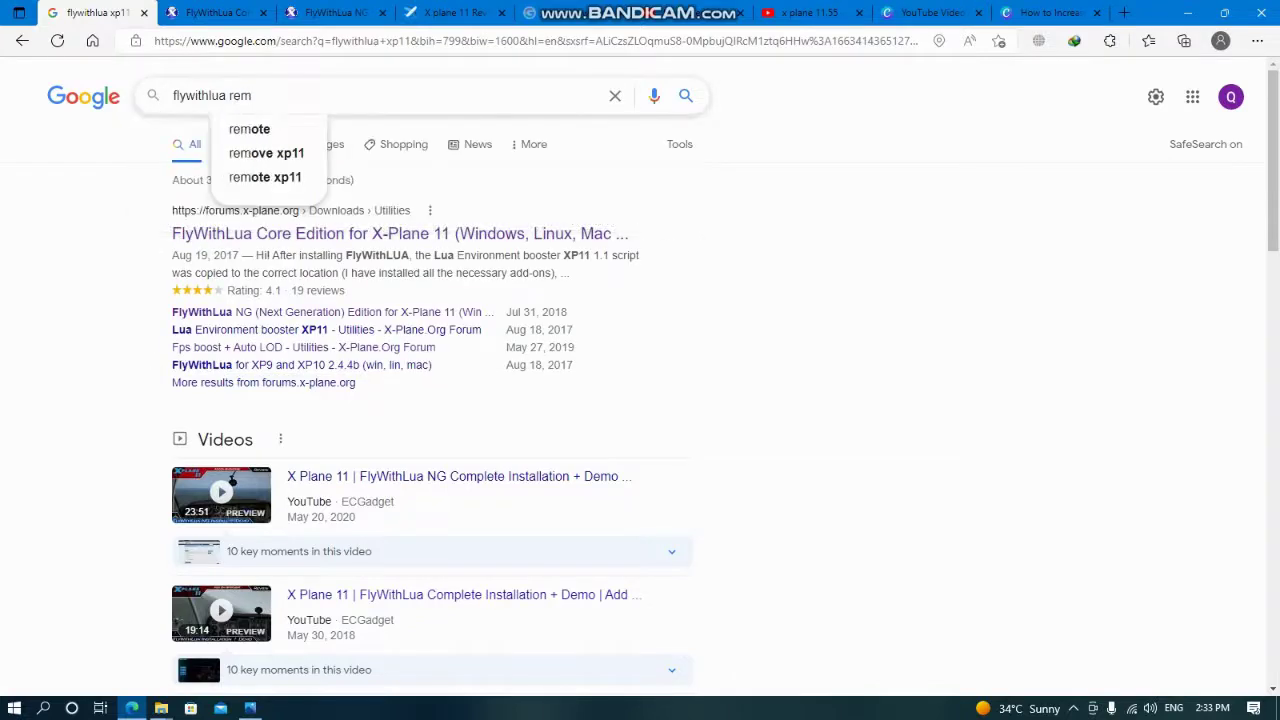
pyautogui.write('ove')
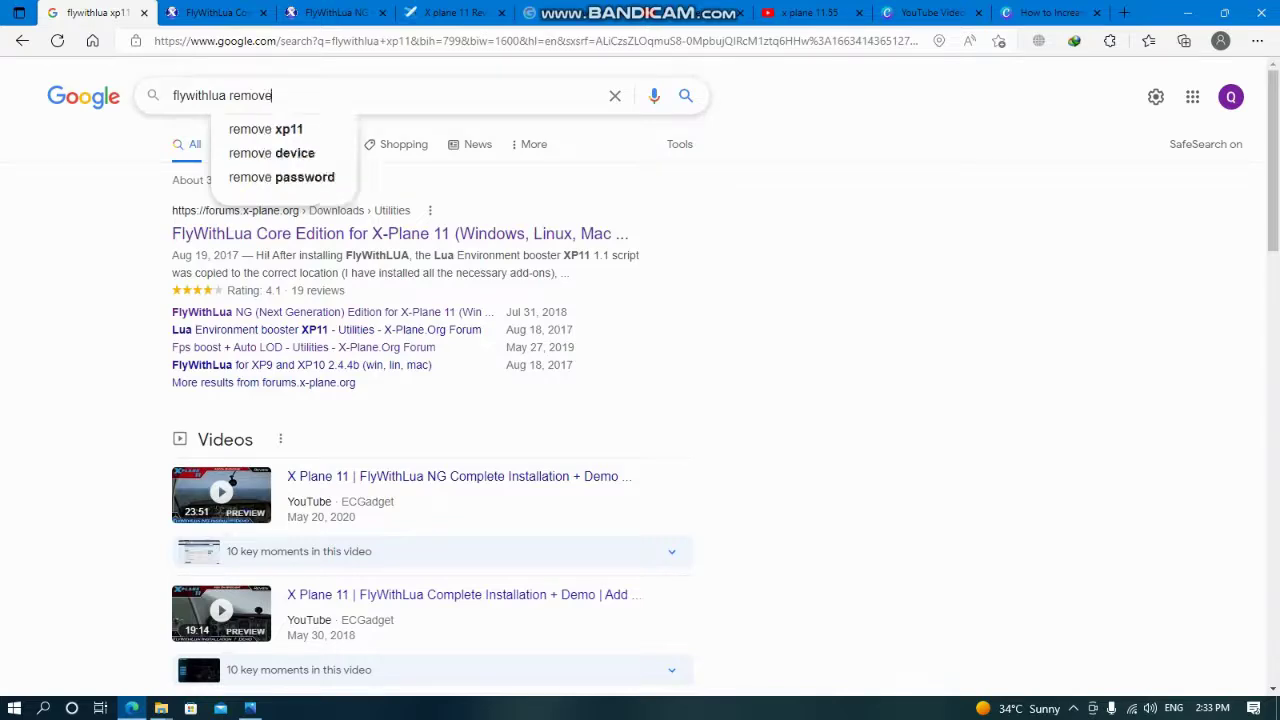
pyautogui.write(' shad')
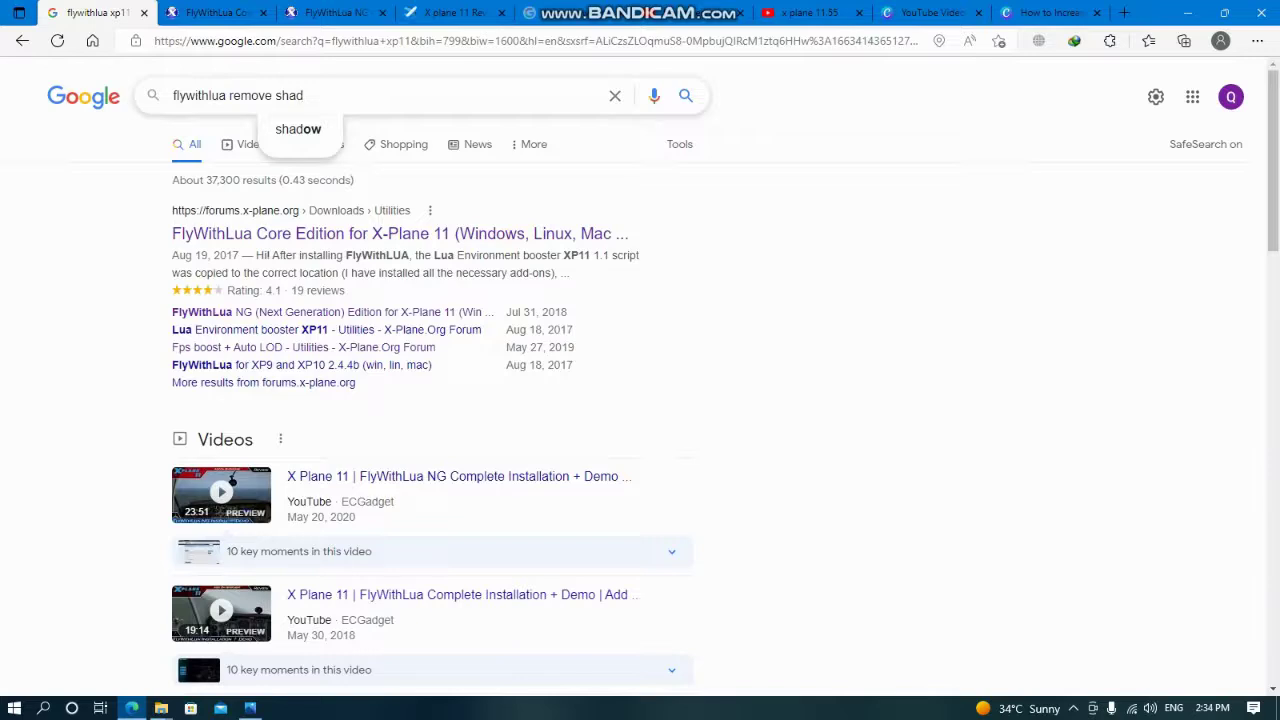
pyautogui.write('ows')
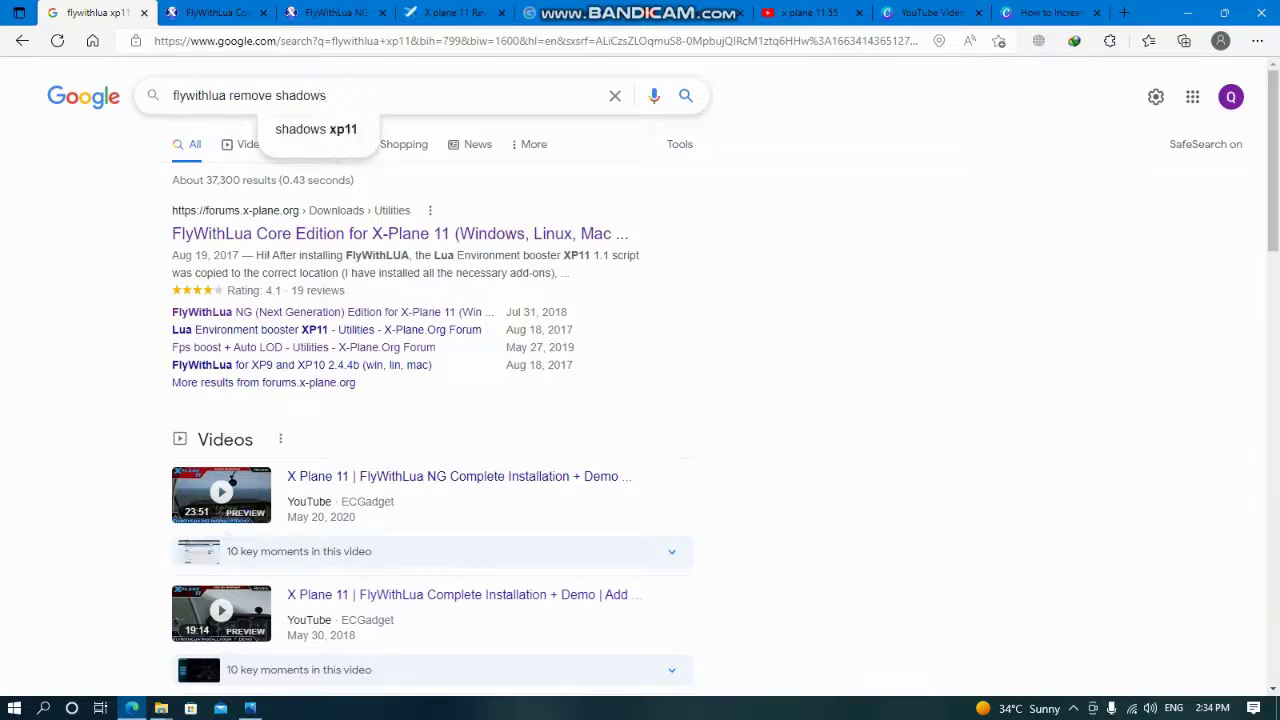
pyautogui.press('Down')
pyautogui.press('Return')
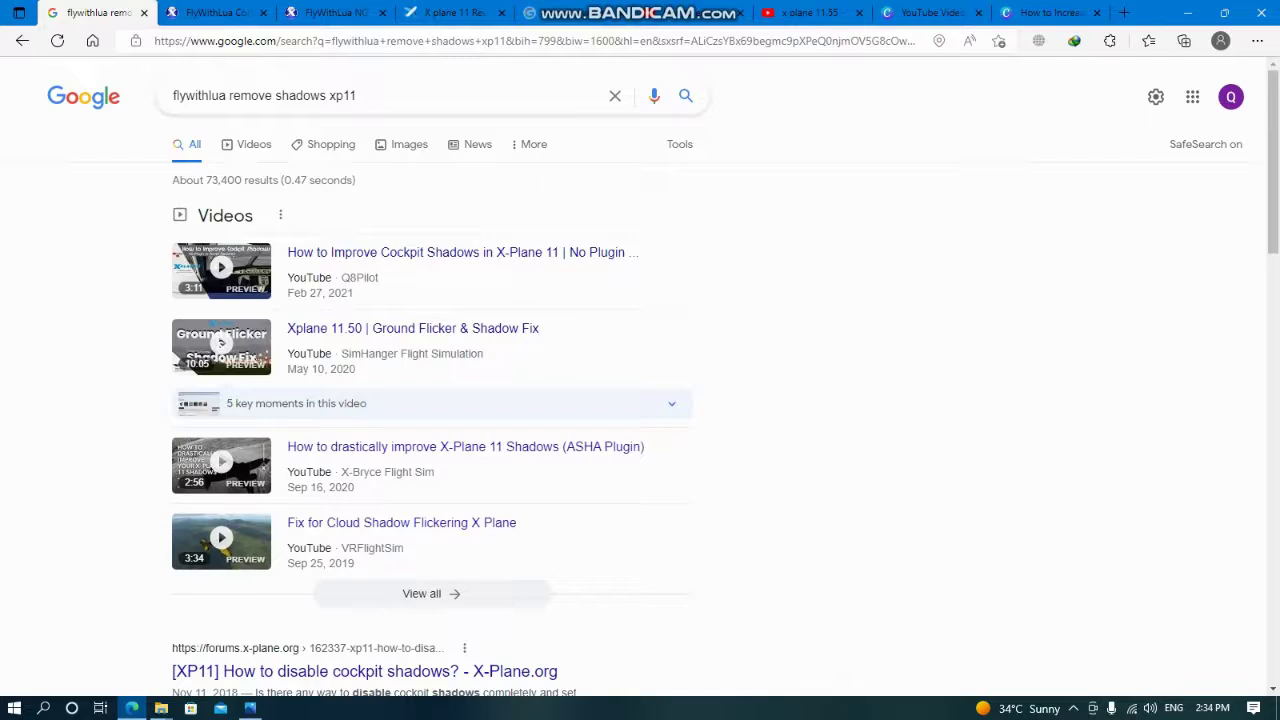
pyautogui.scroll(-3, 400, 380)
pyautogui.scroll(-7, 400, 380)
pyautogui.scroll(-3, 178, 170)
pyautogui.scroll(8, 178, 170)
pyautogui.scroll(5, 178, 170)
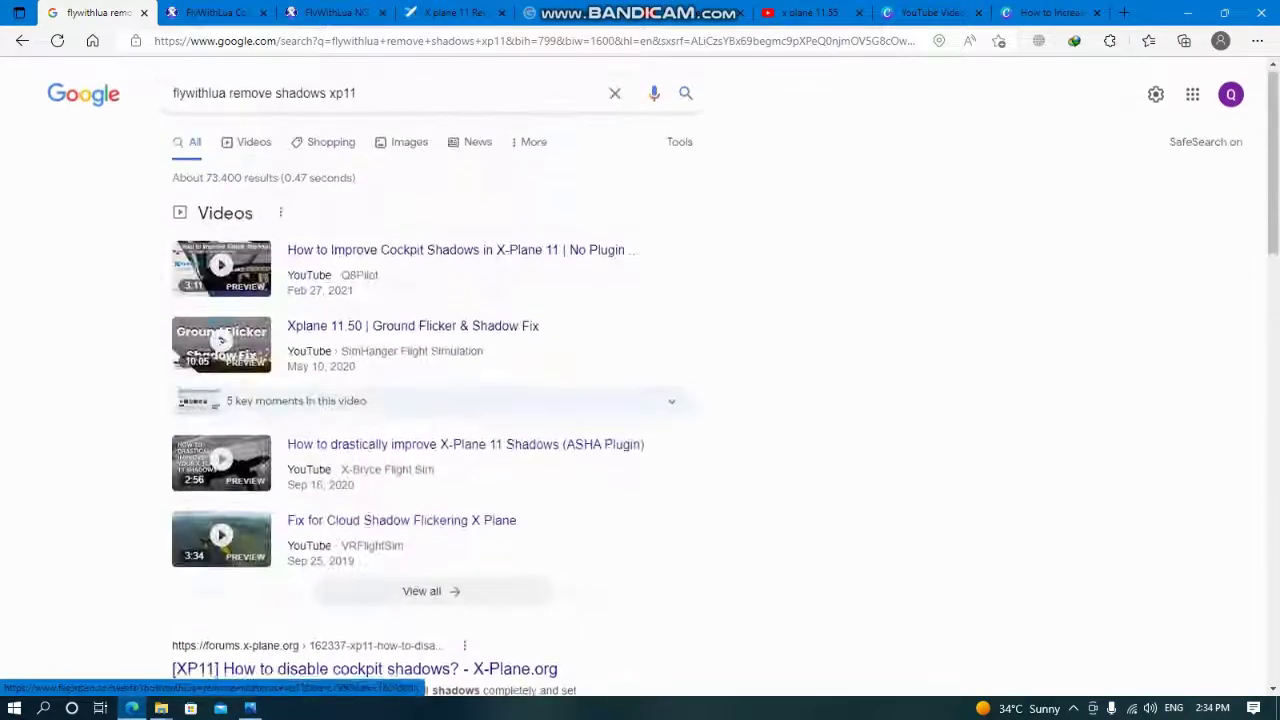
# Search Google for "shadow remover" and add "xp11" to the query.
pyautogui.moveTo(358, 95); pyautogui.dragTo(172, 95)
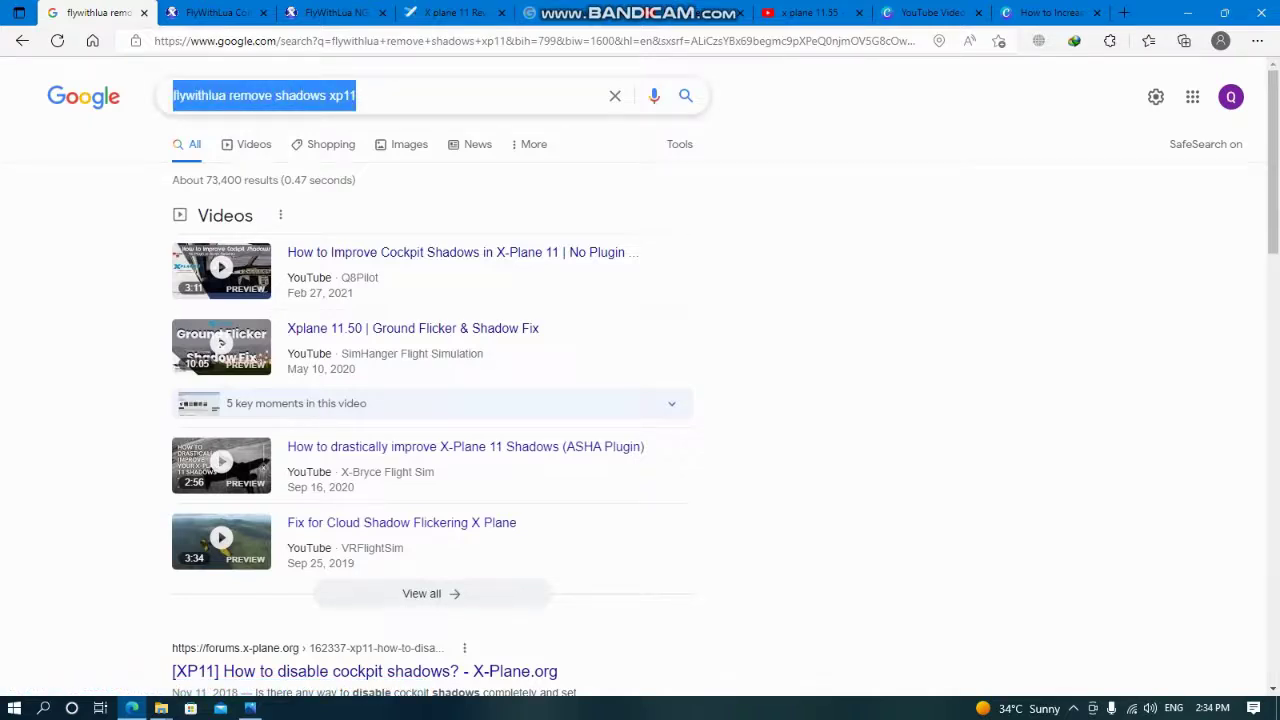
pyautogui.write('shad')
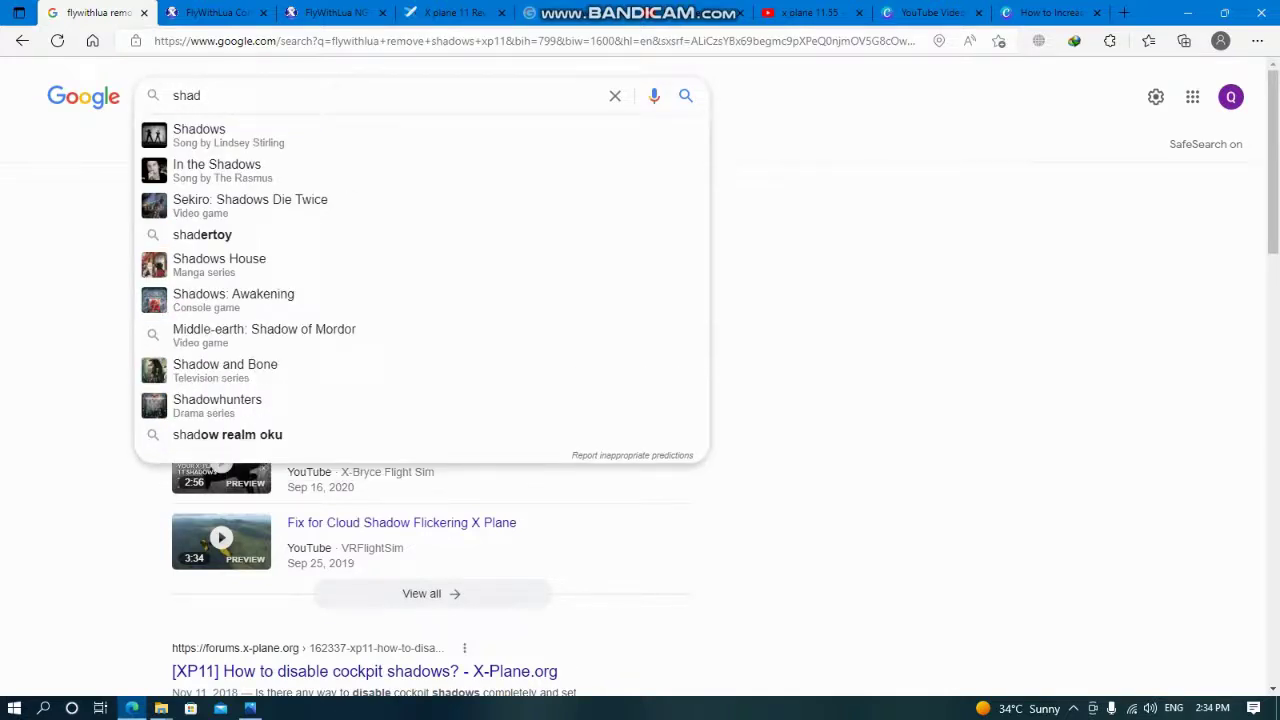
pyautogui.write('ow')
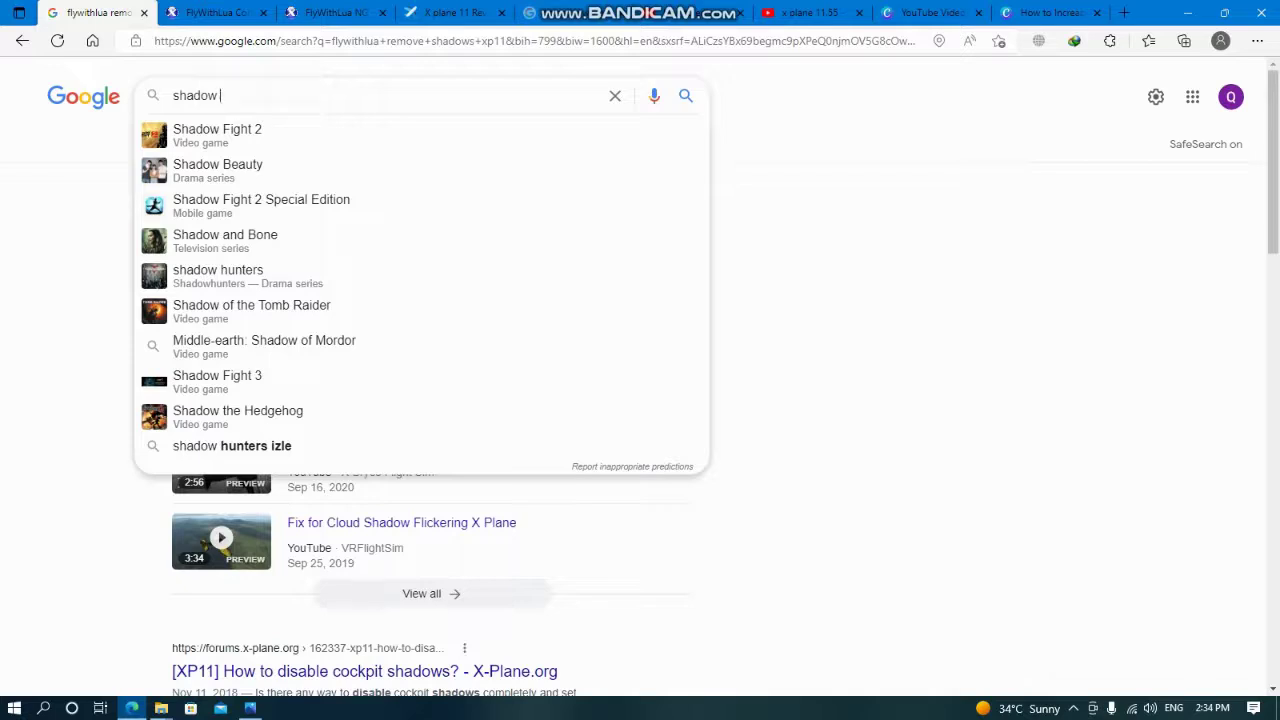
pyautogui.write('rem')
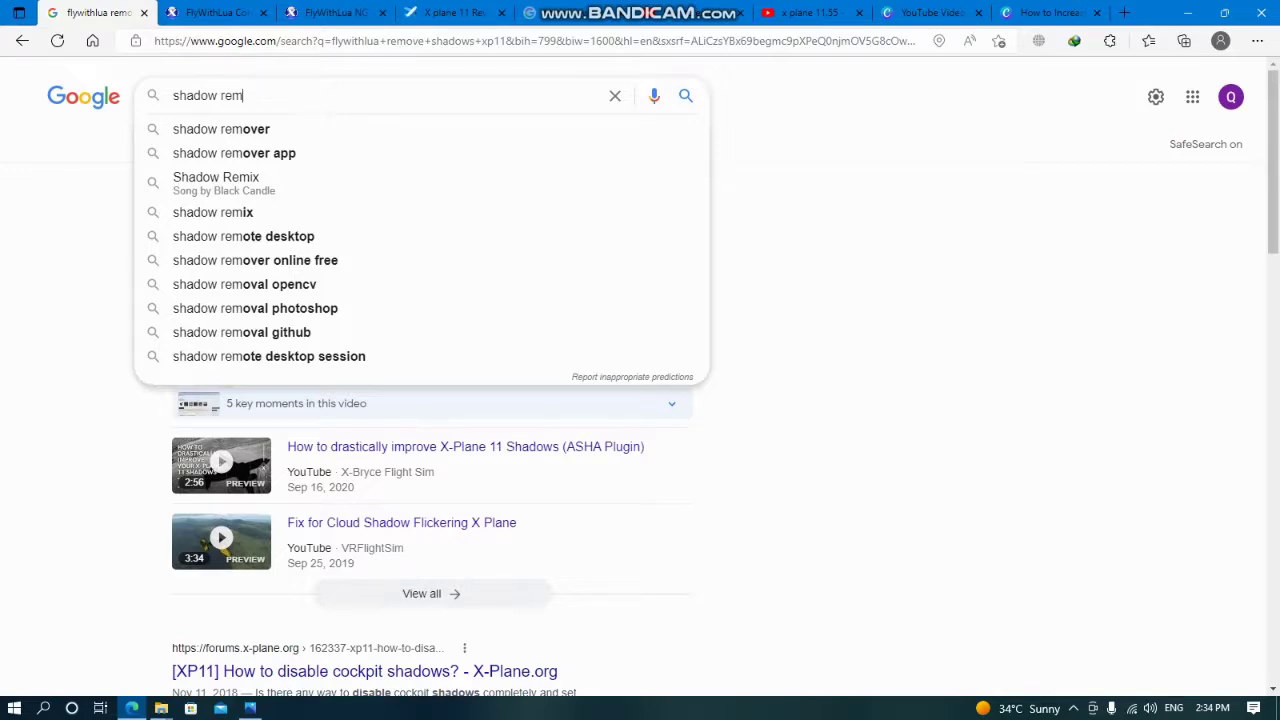
pyautogui.write('over')
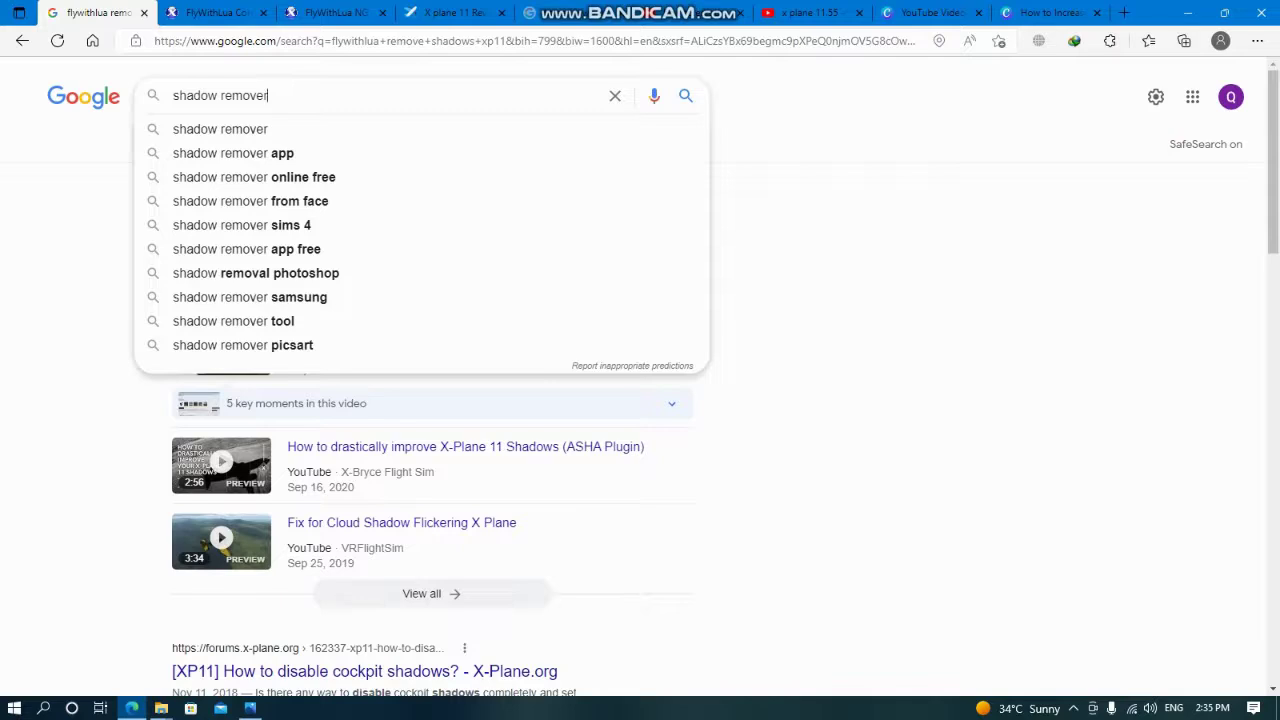
pyautogui.press('Return')
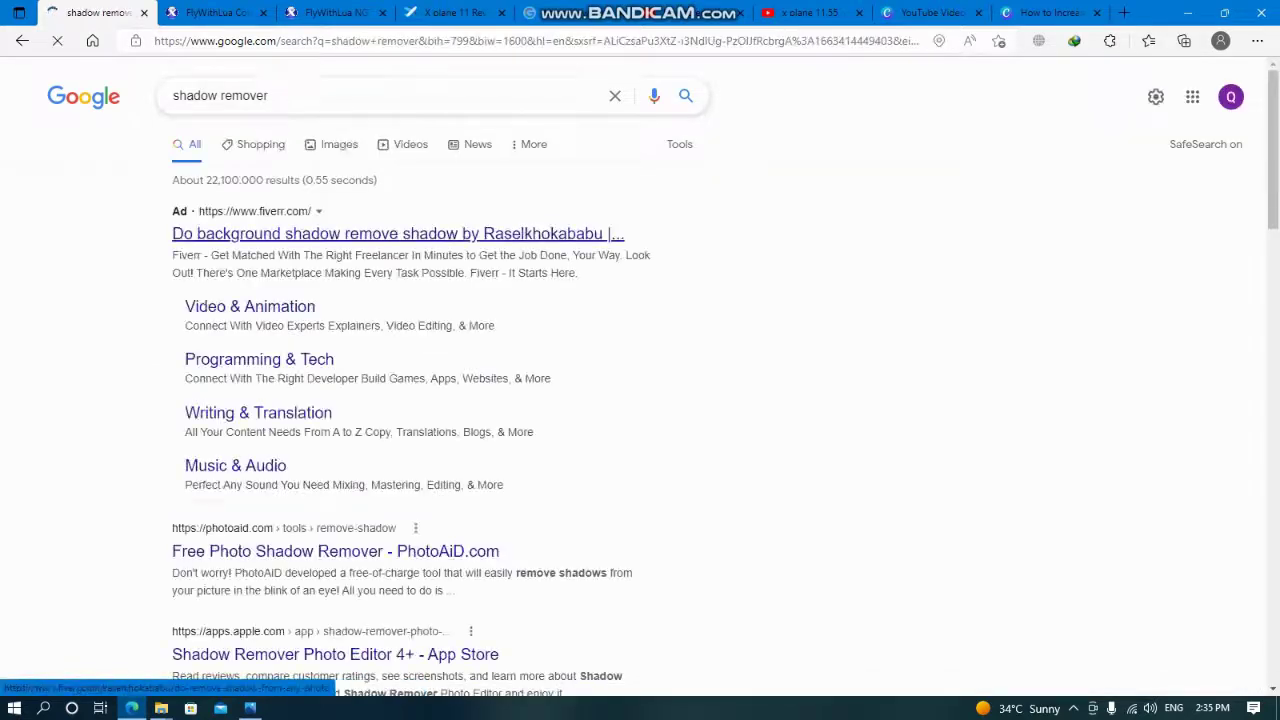
pyautogui.click(268, 95)
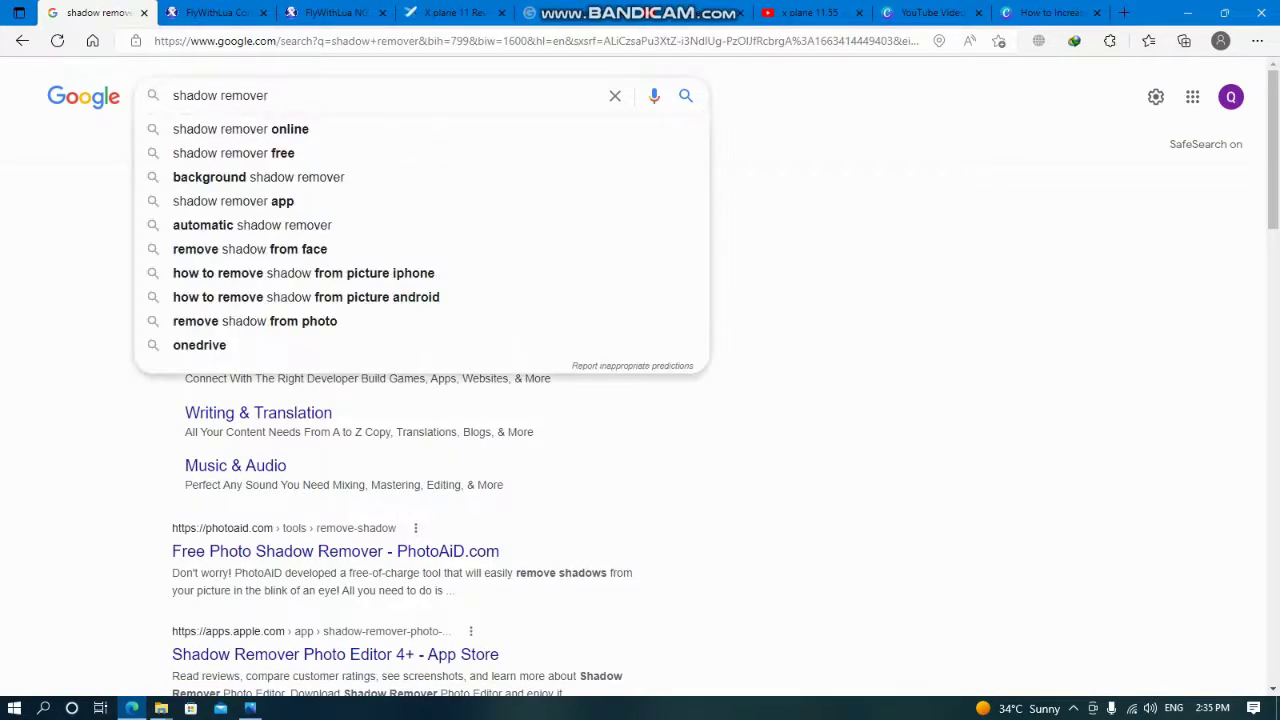
pyautogui.write('xp11')
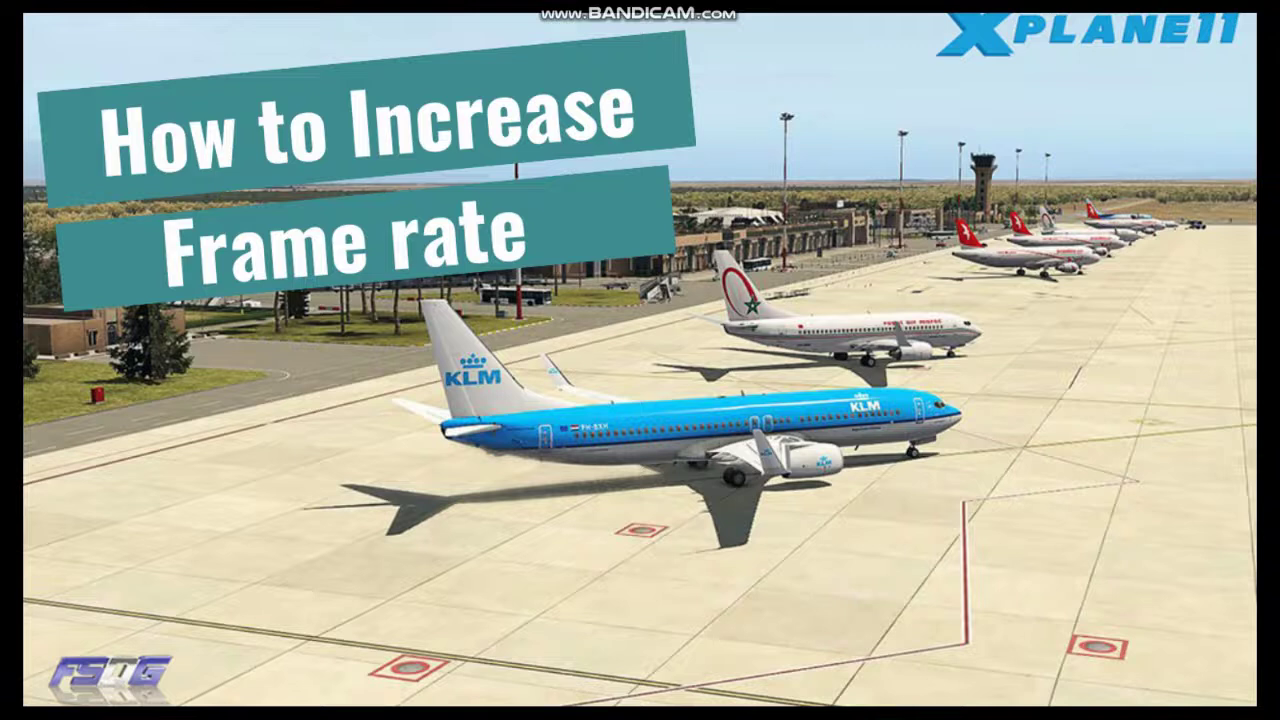
# Close the full-screen frame rate picture, switch to Microsoft Edge and review the FlyWithLua Core Edition page's notice and file information.
pyautogui.hotkey('alt', 'F4')
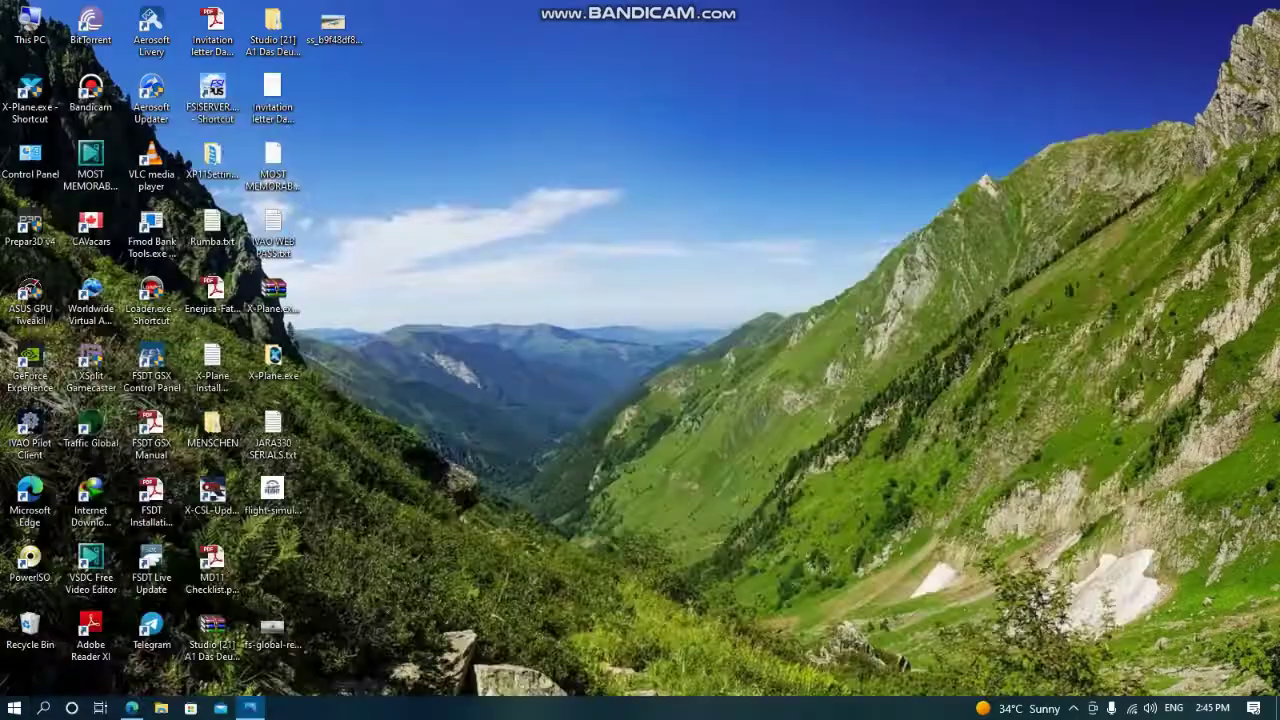
pyautogui.click(131, 708)
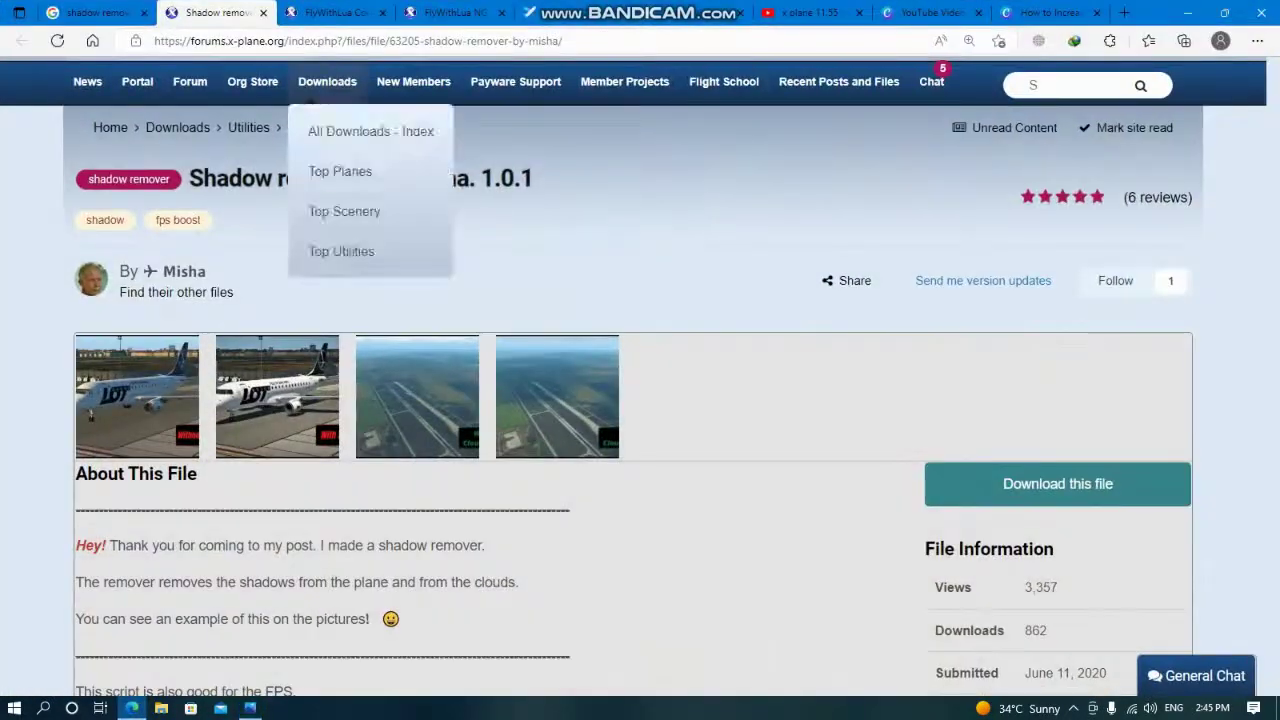
pyautogui.hotkey('ctrl', 'Tab')
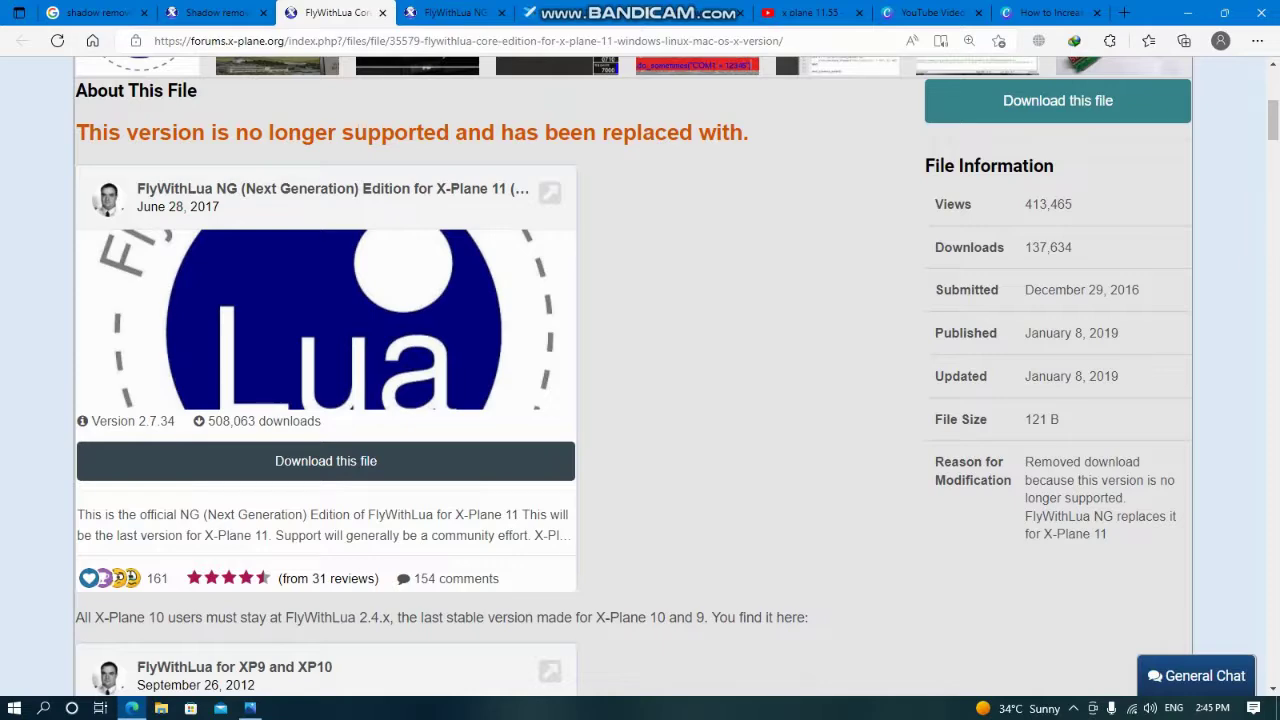
pyautogui.scroll(3, 633, 372)
pyautogui.scroll(-1, 633, 372)
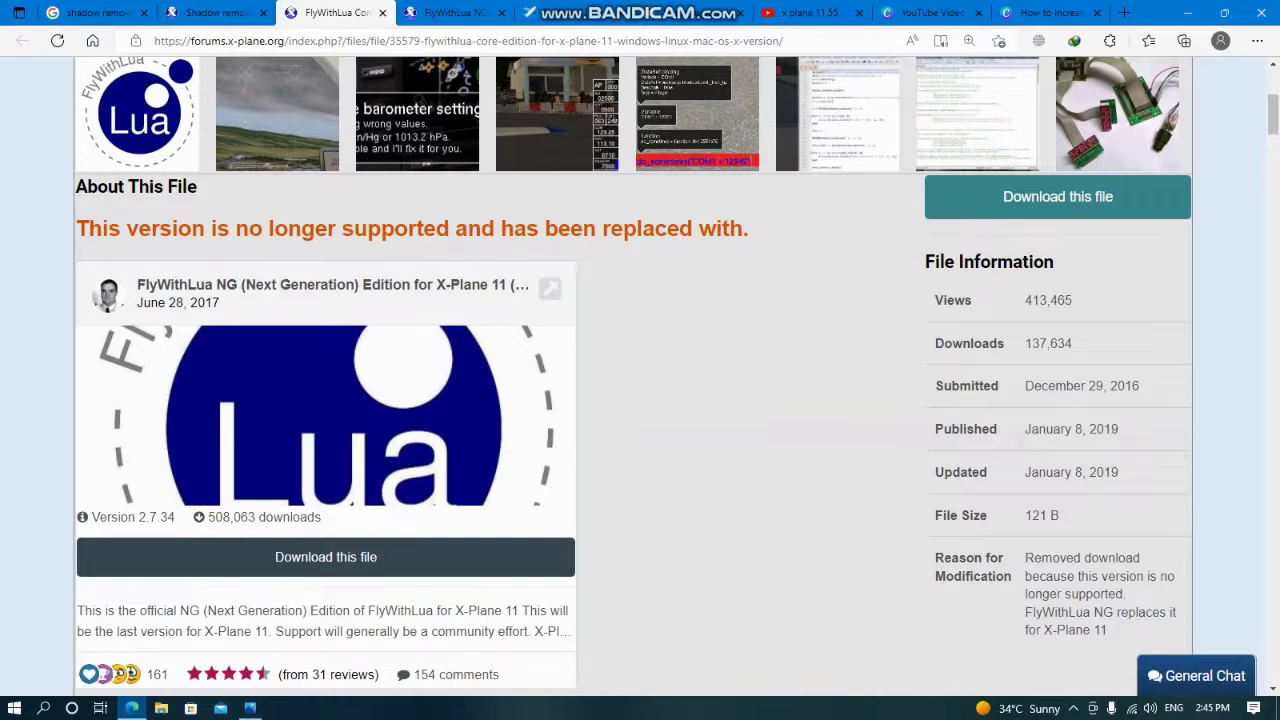
pyautogui.scroll(1, 640, 380)
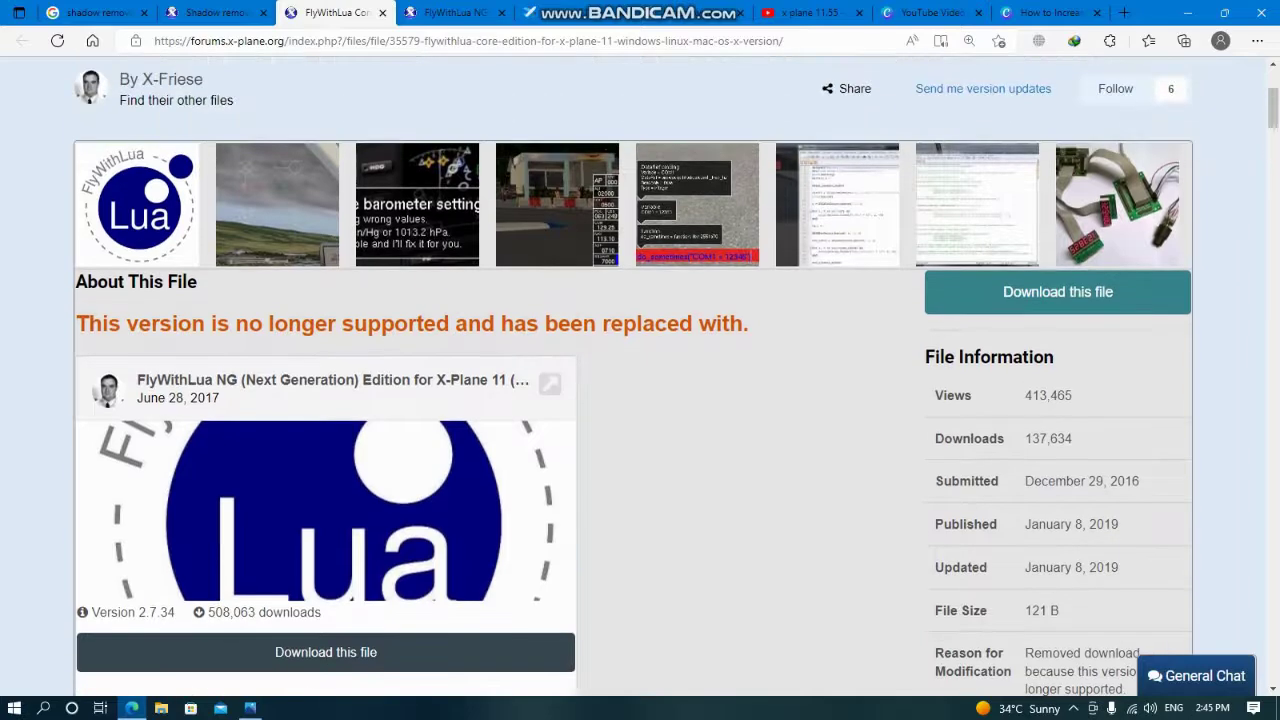
pyautogui.scroll(-1, 640, 380)
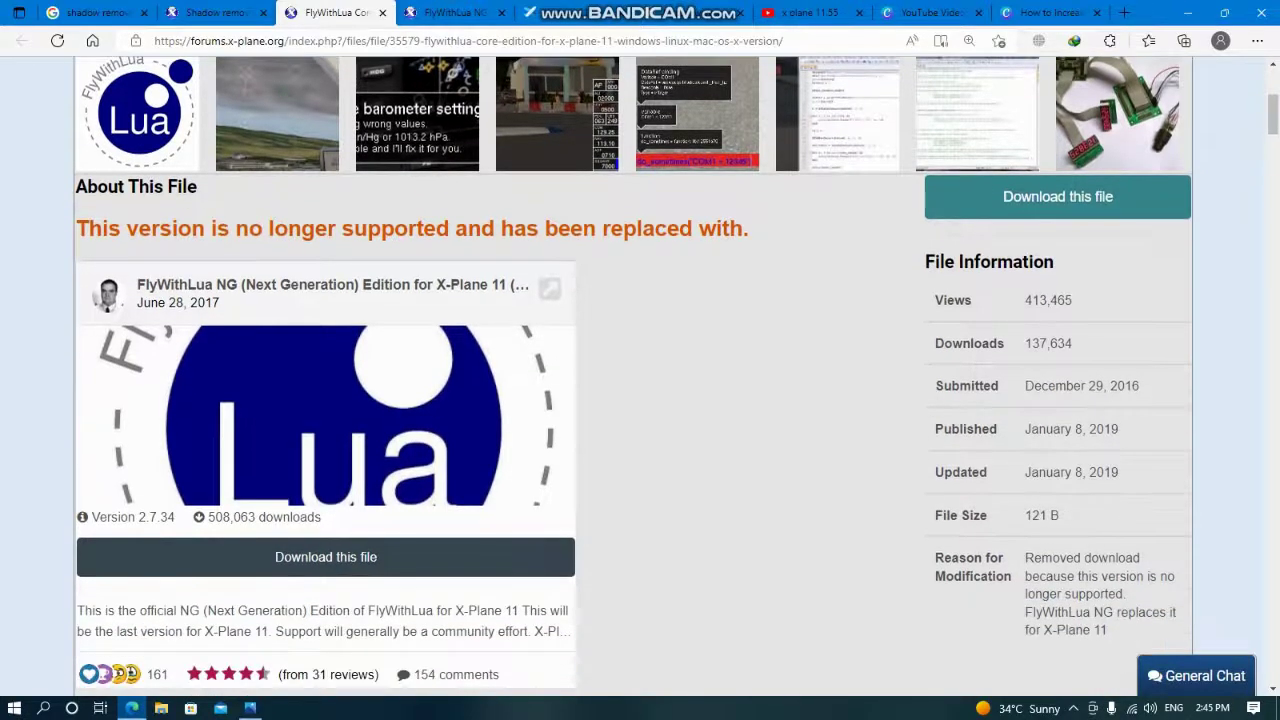
pyautogui.scroll(1, 640, 380)
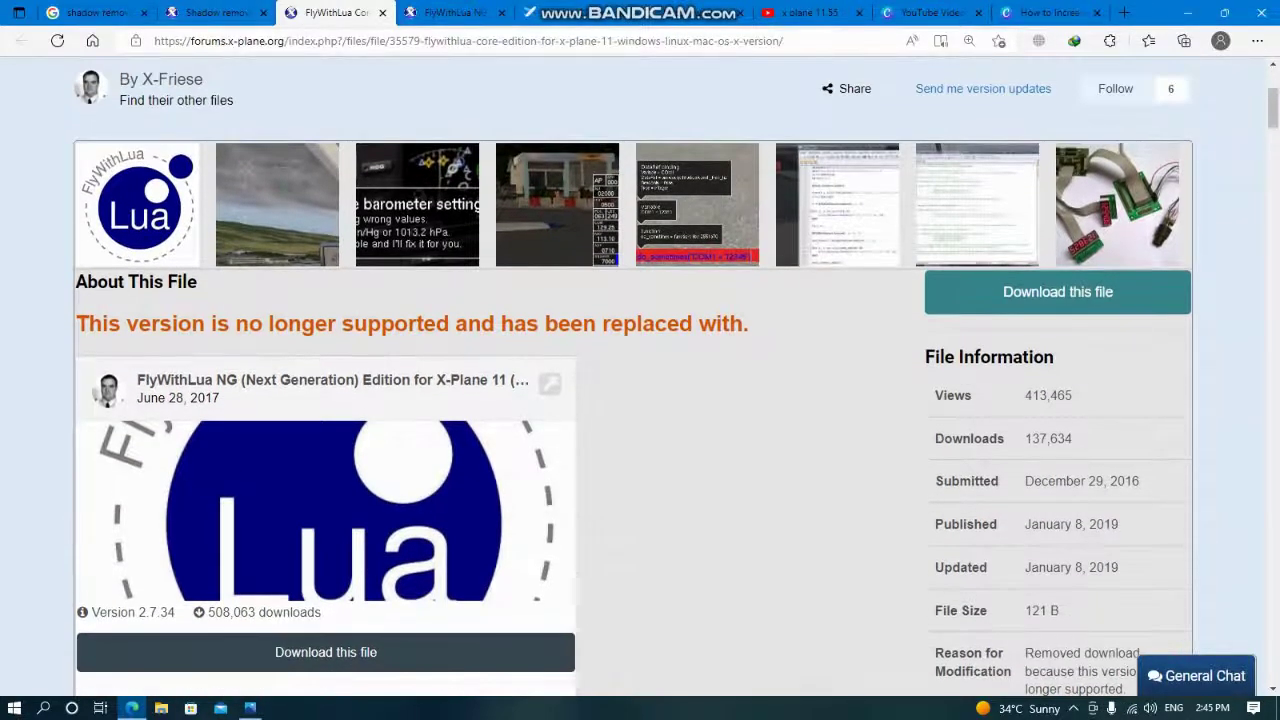
# View the Shadow remover download page, then switch to File Explorer and open the X PLANE 11 folder on Expansion Drive (G:).
pyautogui.click(215, 12)
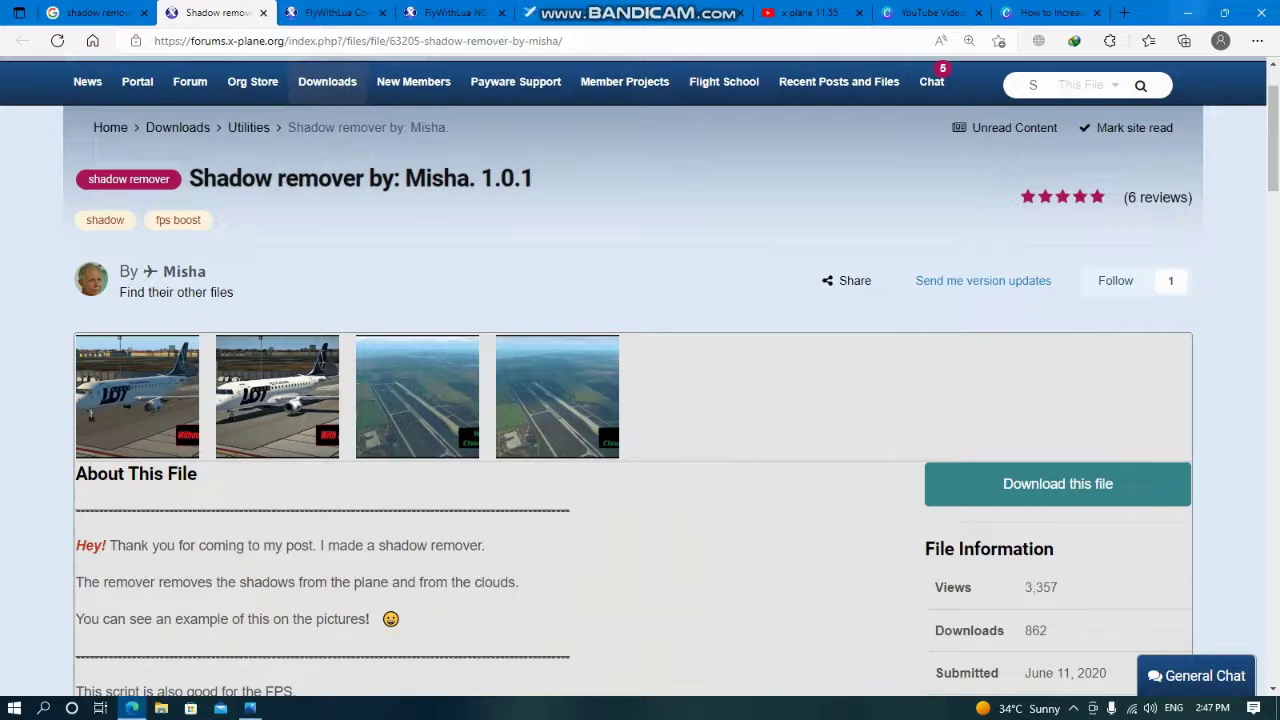
pyautogui.click(1187, 12)
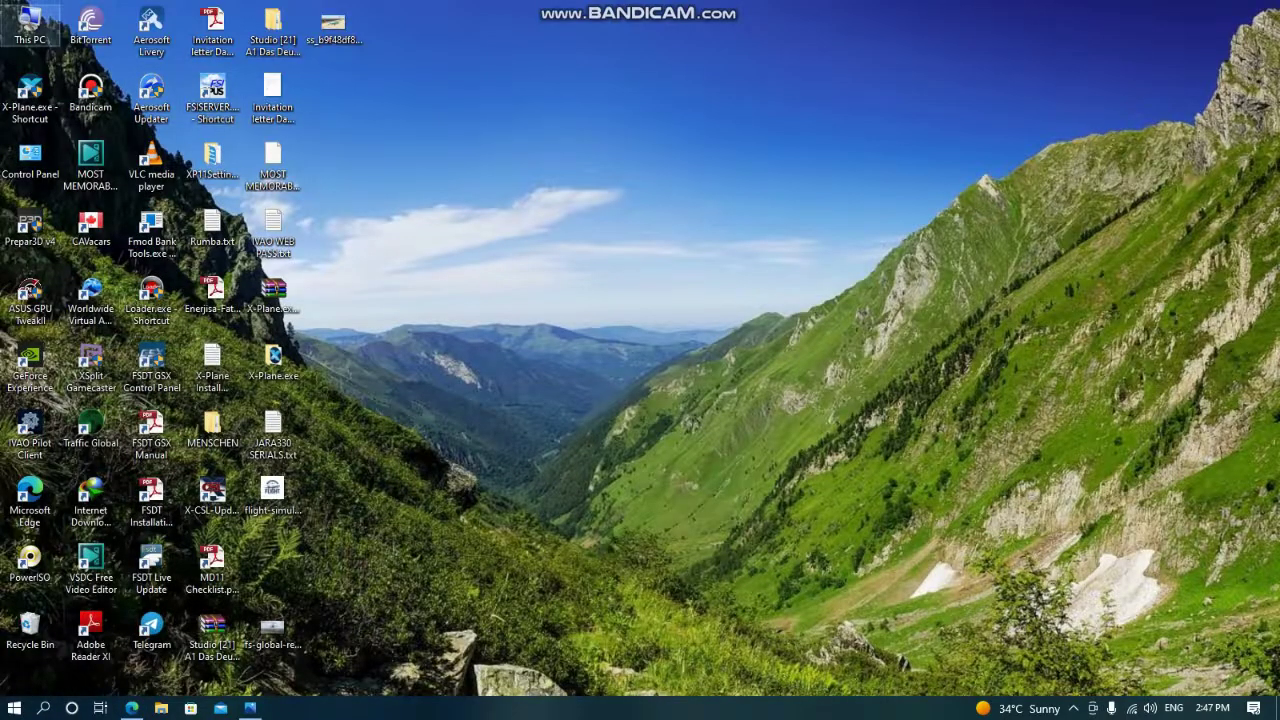
pyautogui.doubleClick(30, 25)
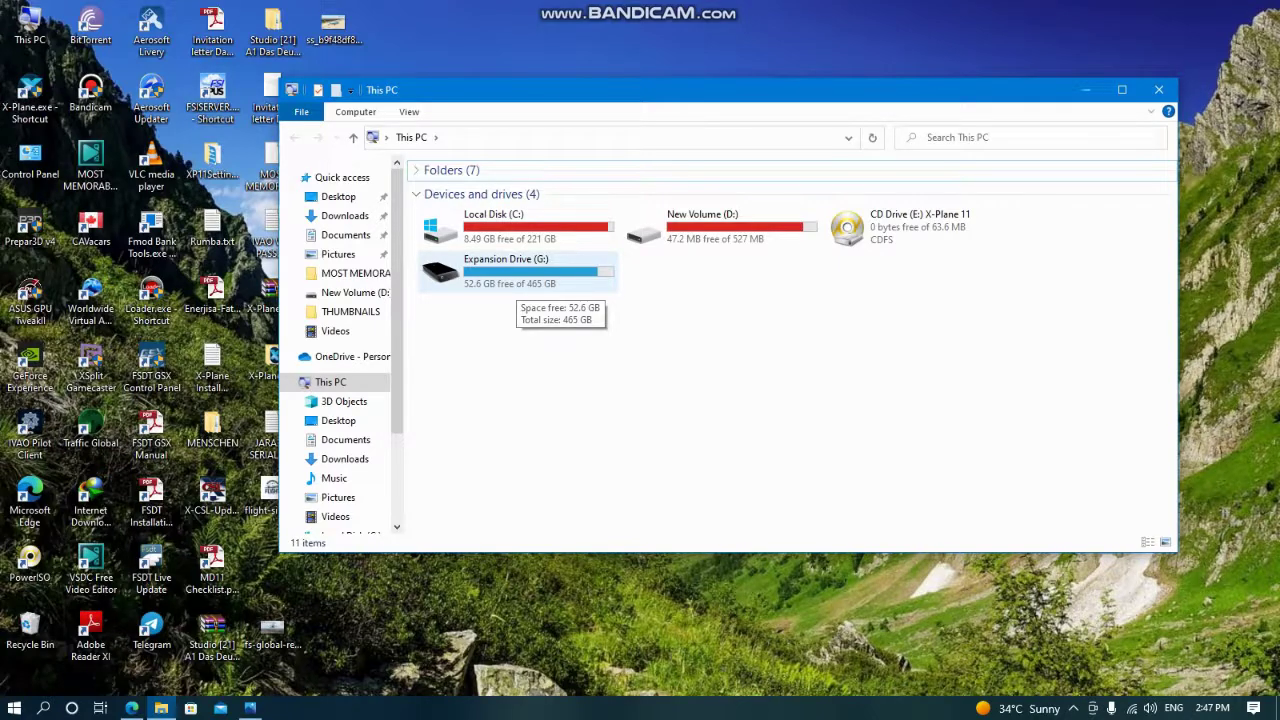
pyautogui.doubleClick(515, 288)
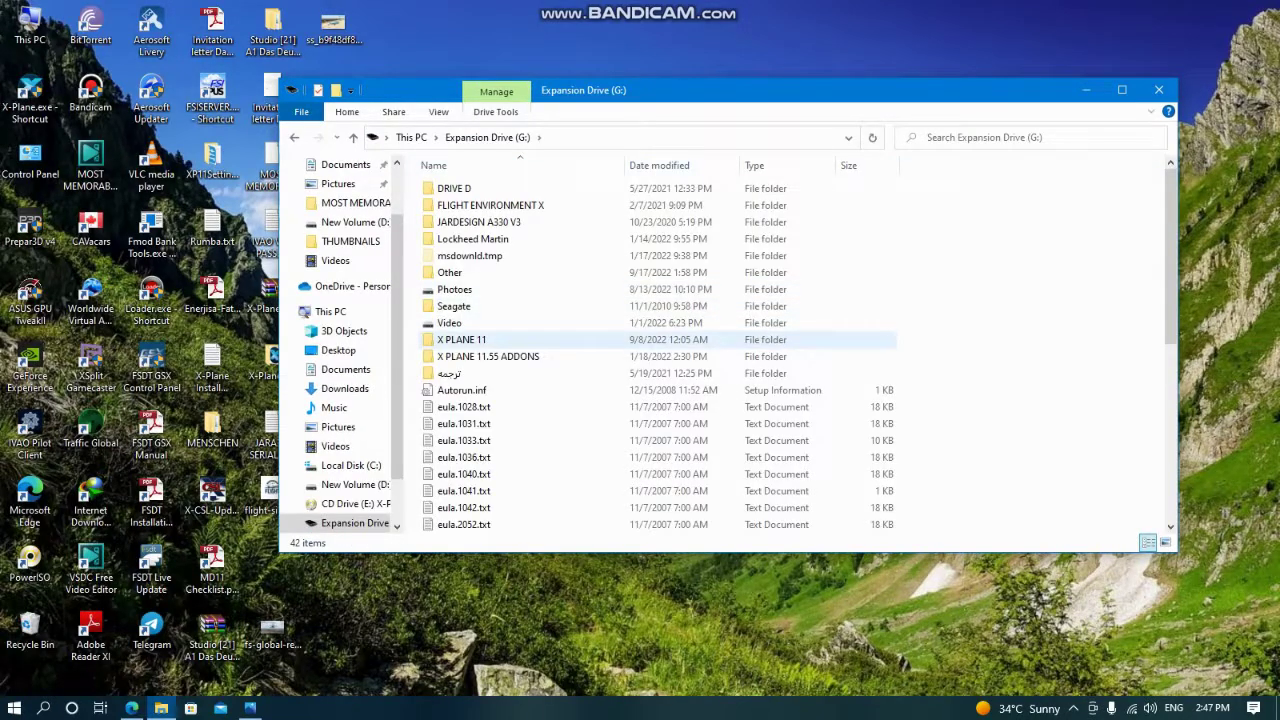
pyautogui.doubleClick(515, 339)
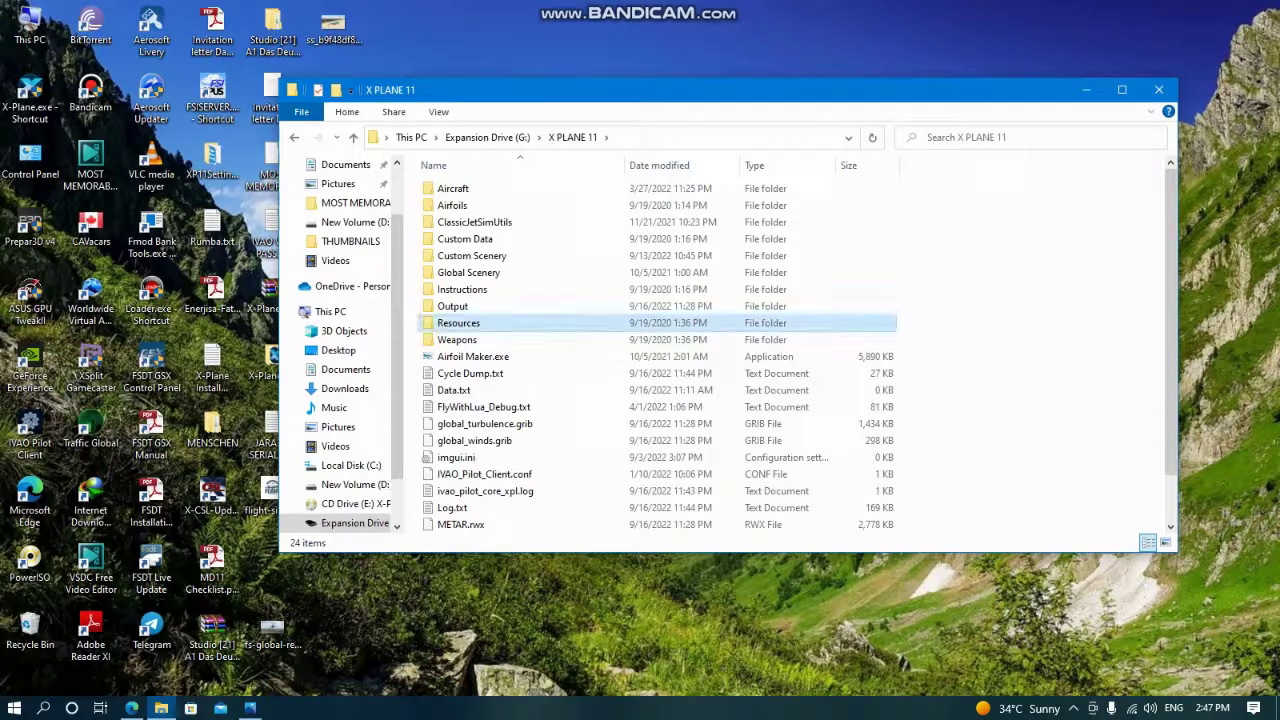
# Go to Resources/plugins/FlyWithLua/Scripts in the X PLANE 11 folder, examine the installed Lua scripts, and close the window.
pyautogui.doubleClick(458, 322)
pyautogui.doubleClick(452, 390)
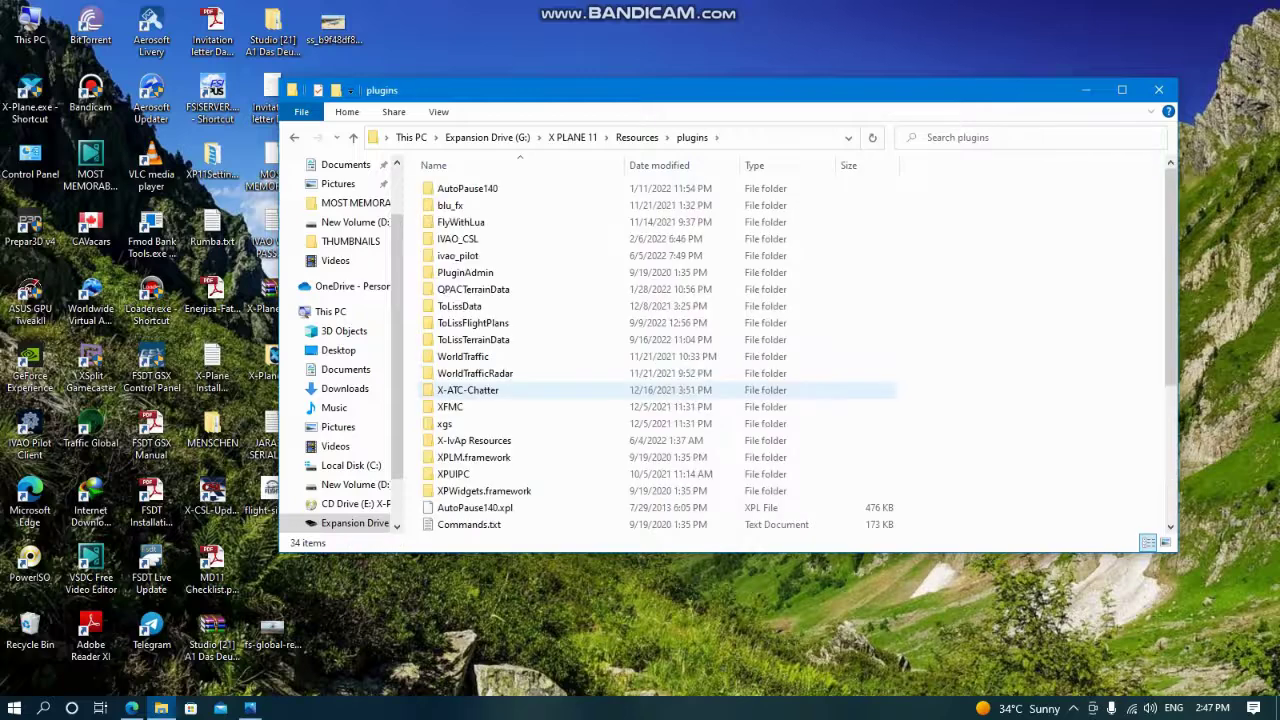
pyautogui.doubleClick(460, 222)
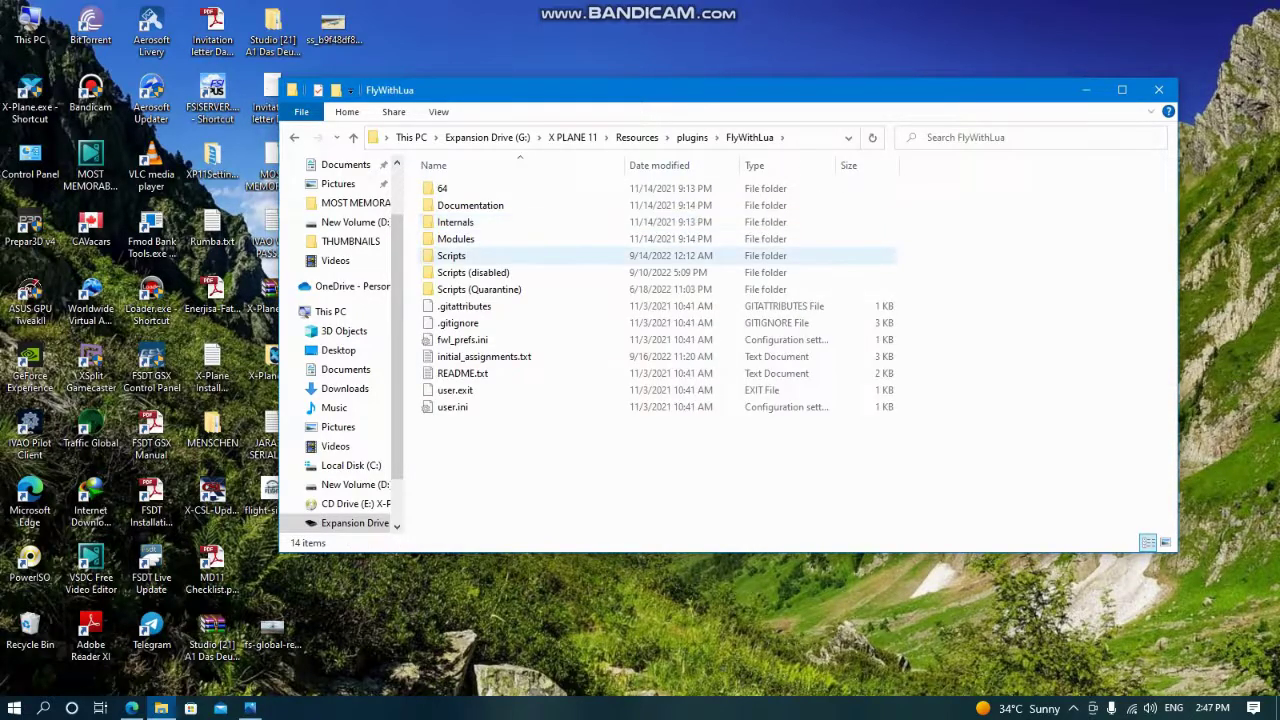
pyautogui.doubleClick(490, 258)
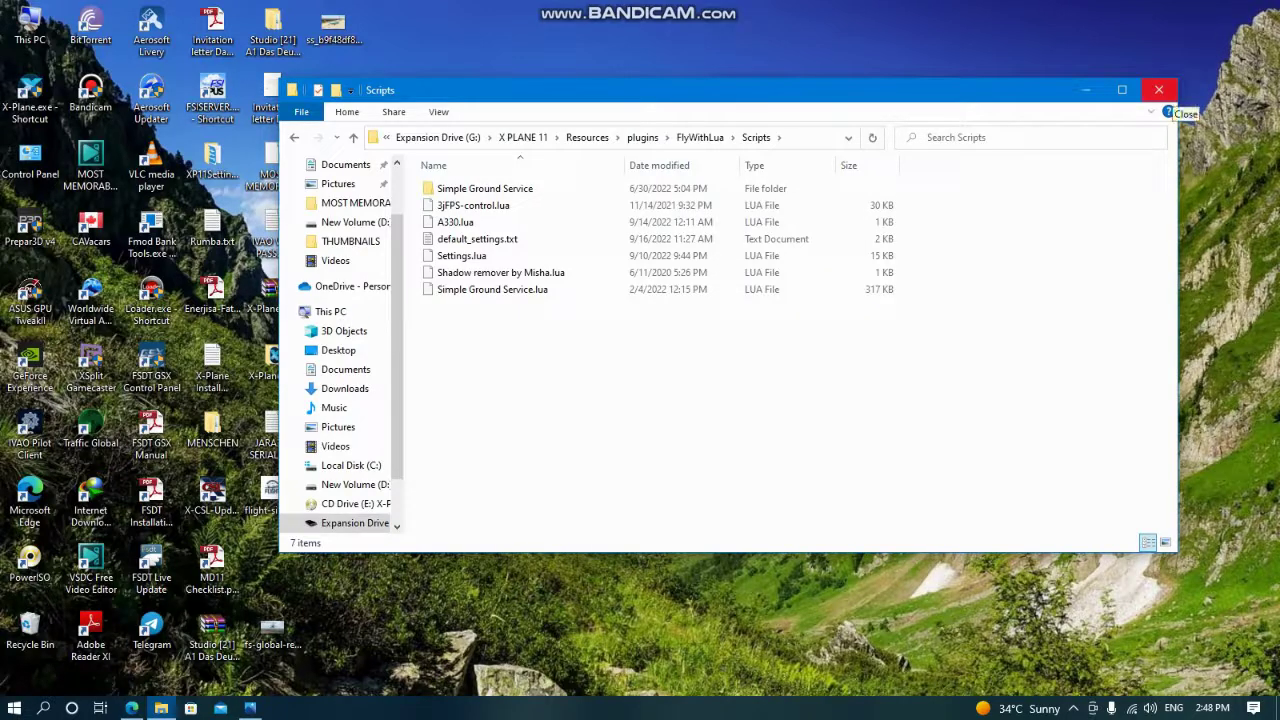
pyautogui.click(1160, 92)
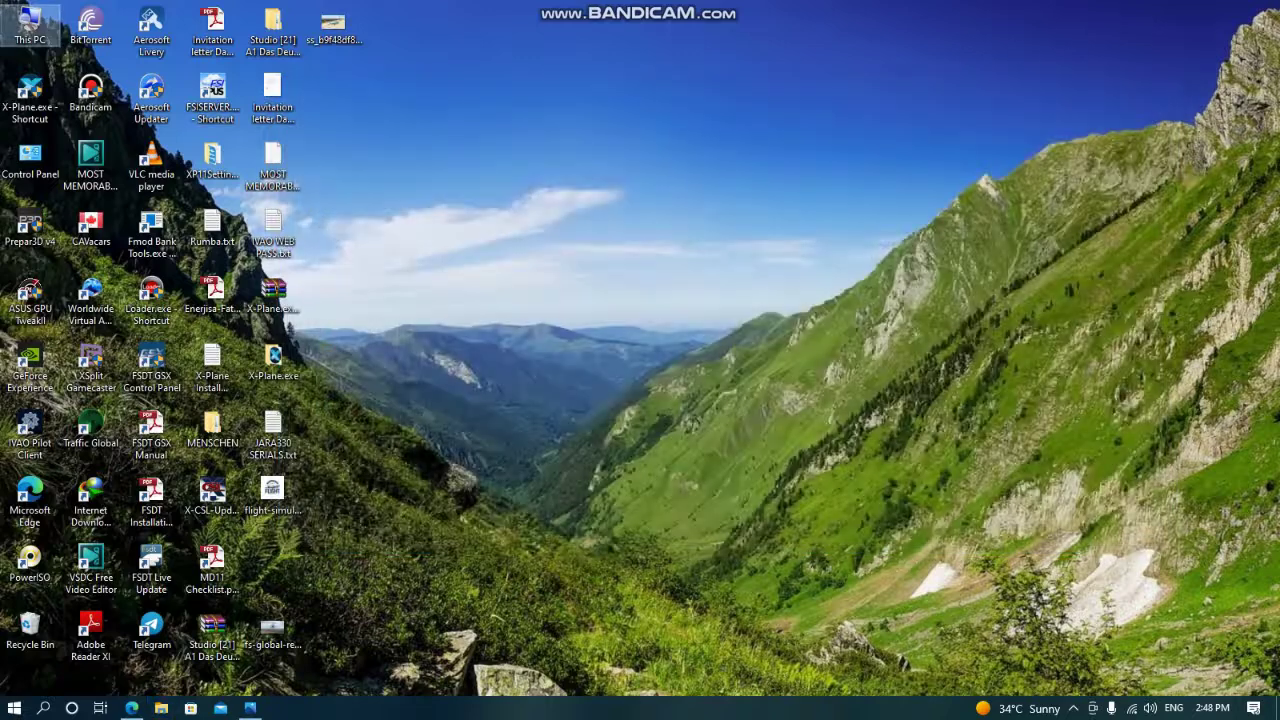
# Switch back to Microsoft Edge, review the FlyWithLua Core Edition page, and return to the Shadow remover download page.
pyautogui.moveTo(131, 708)
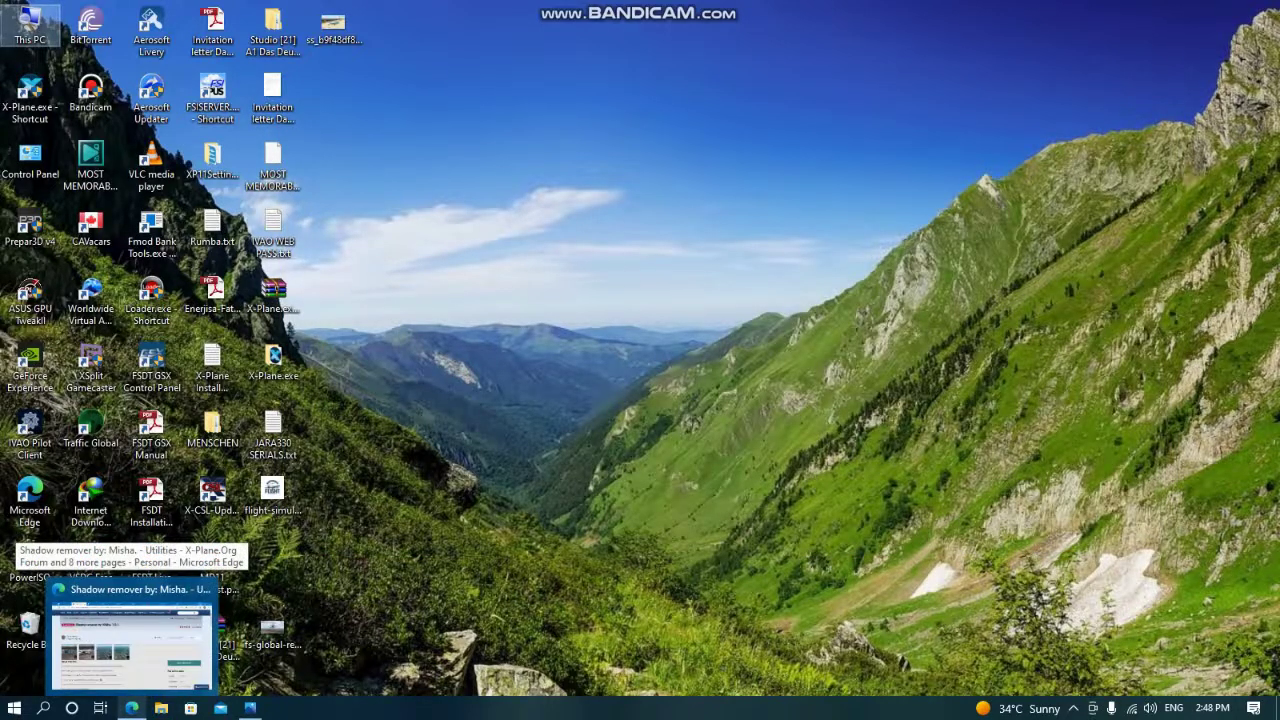
pyautogui.click(131, 708)
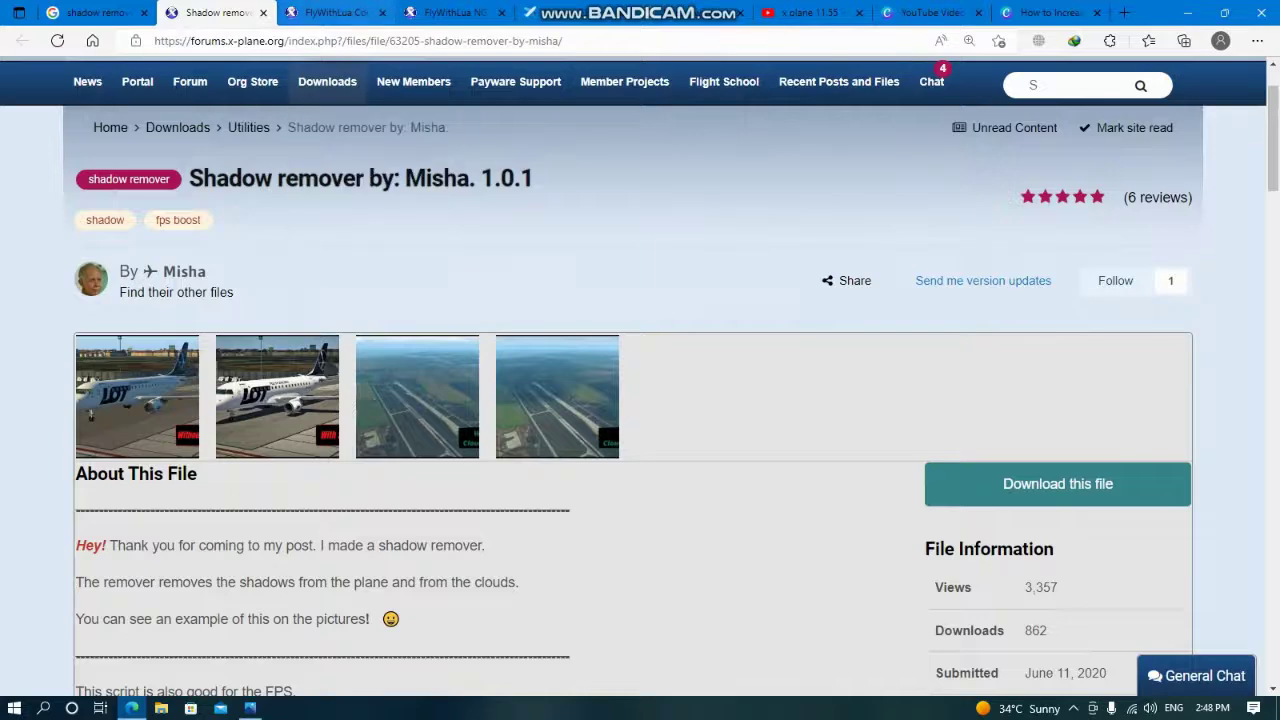
pyautogui.click(330, 12)
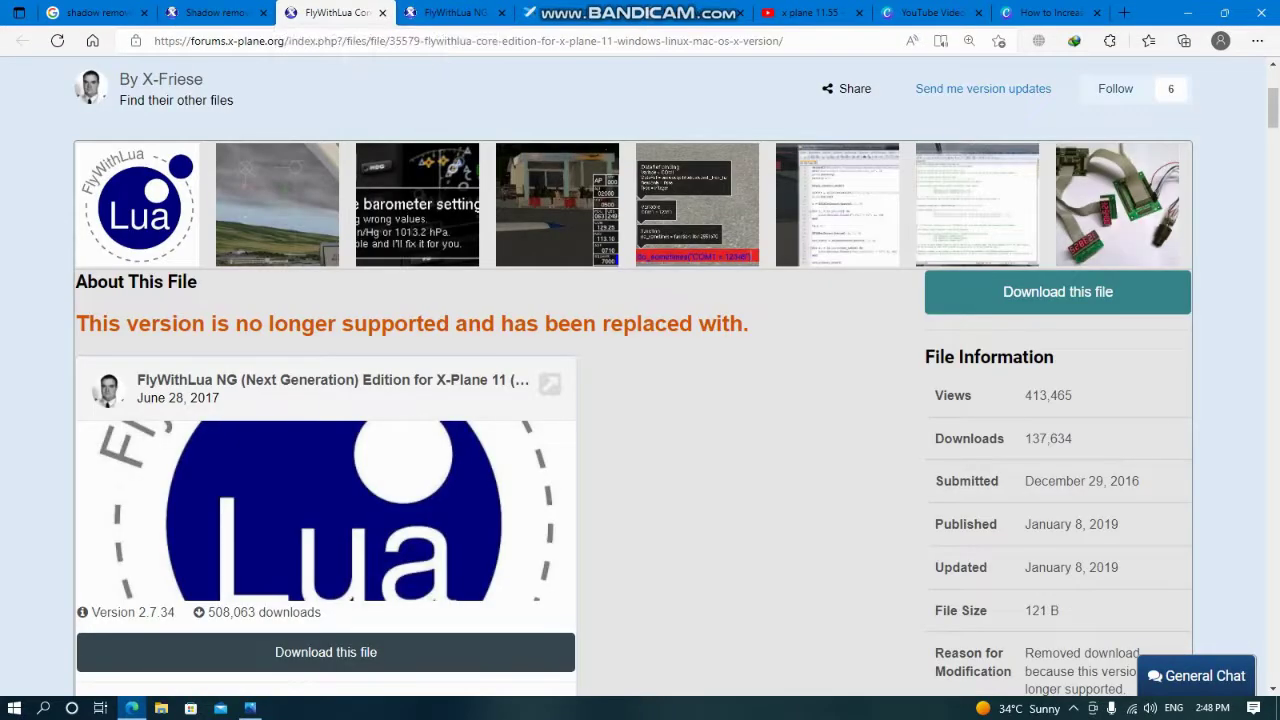
pyautogui.scroll(3, 640, 376)
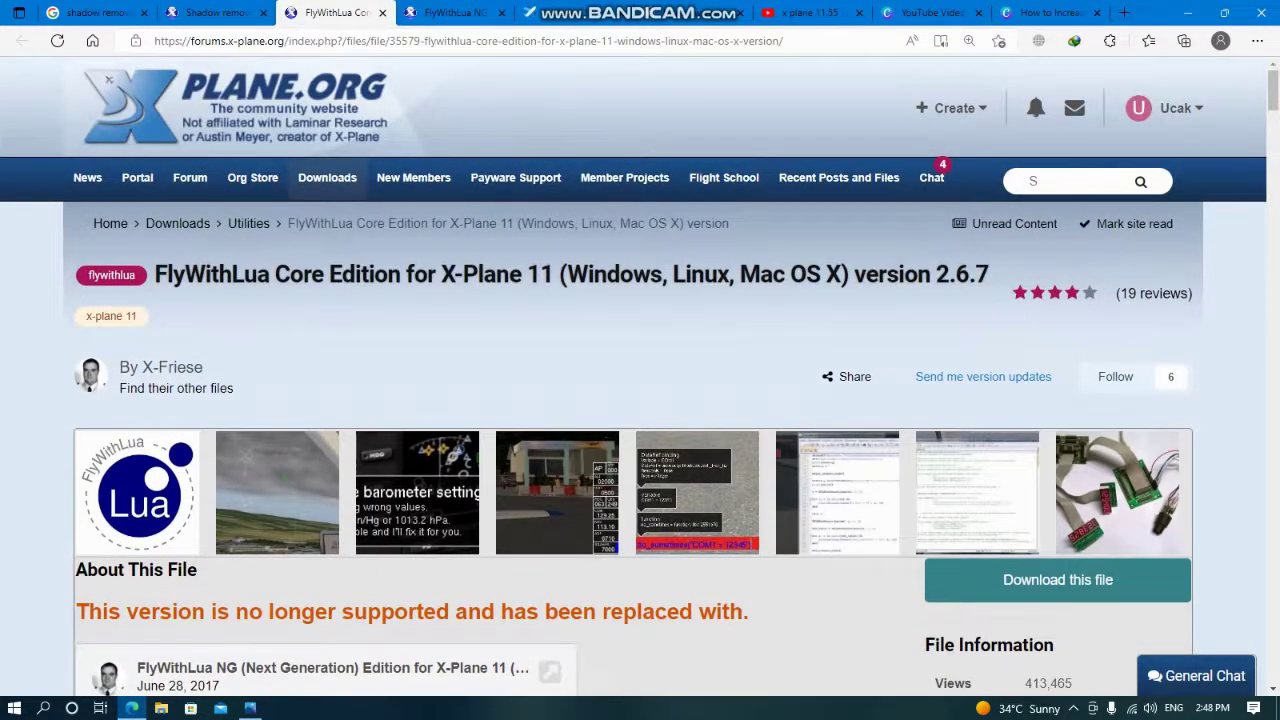
pyautogui.scroll(-4, 640, 376)
pyautogui.scroll(2, 640, 376)
pyautogui.scroll(-1, 640, 376)
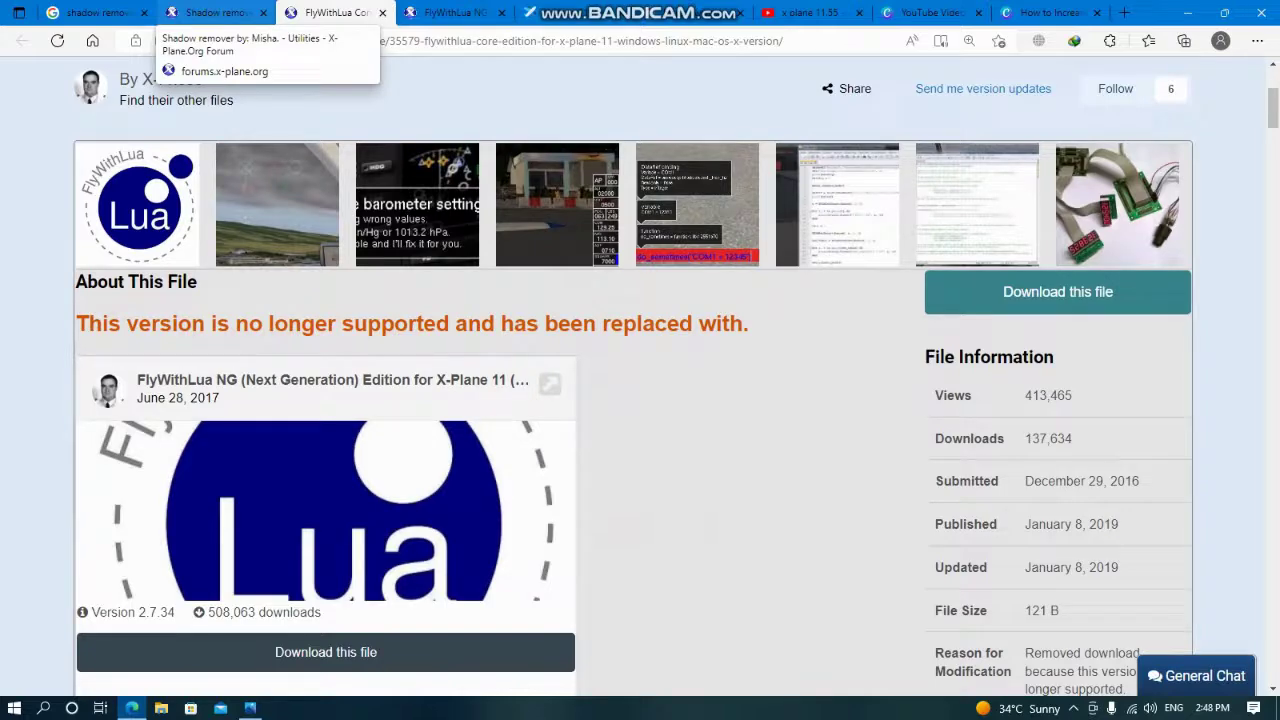
pyautogui.click(215, 12)
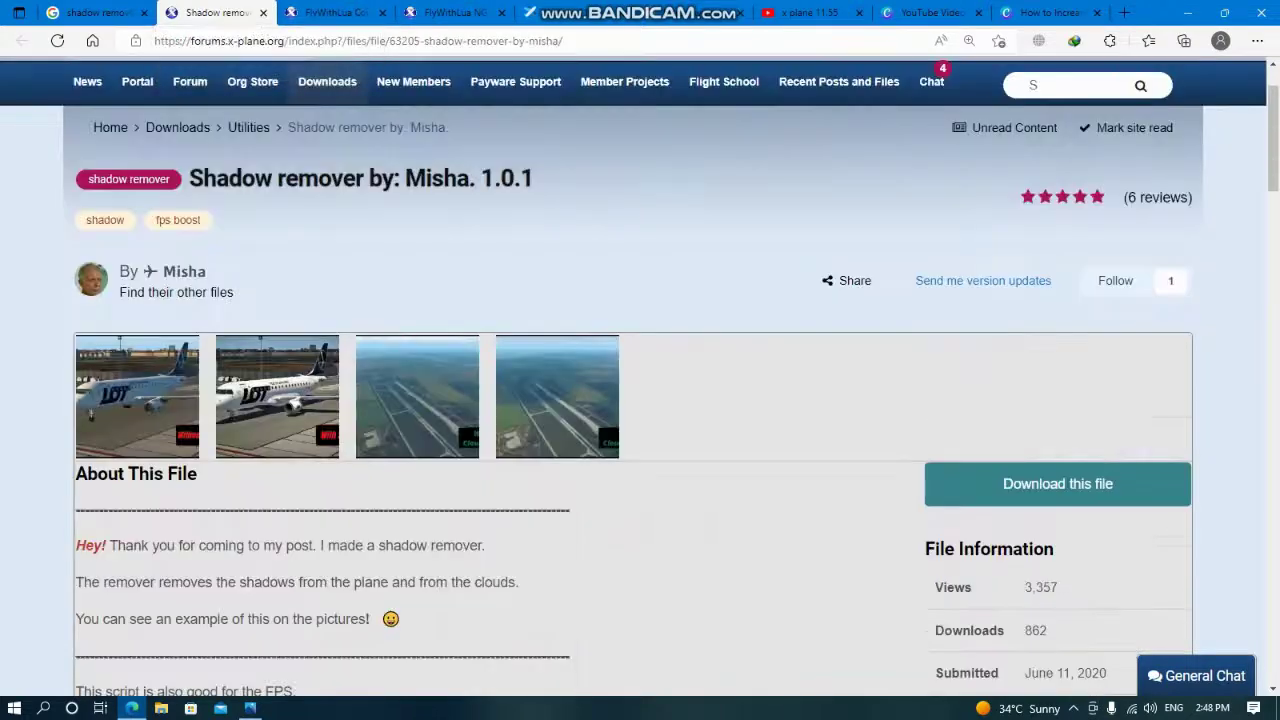